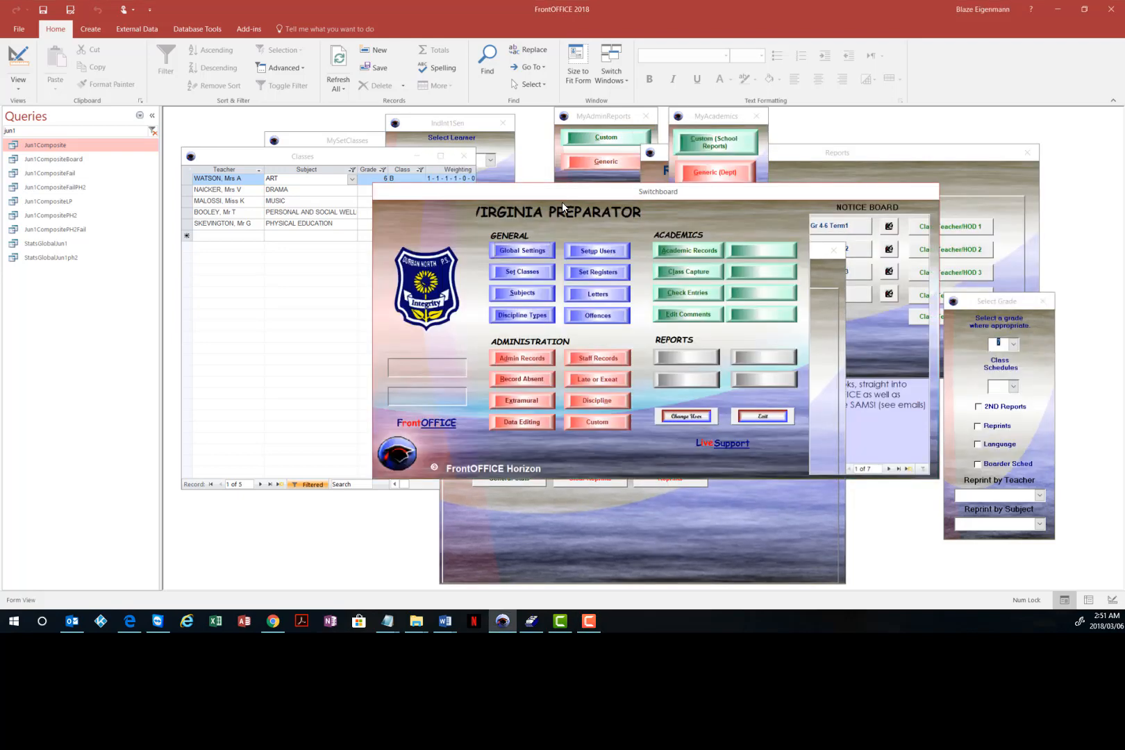
Open the Subjects table and review the AggFactorPH2 values for Personal and Social Wellbeing, Physical Education, Art, Music and Drama
click(523, 296)
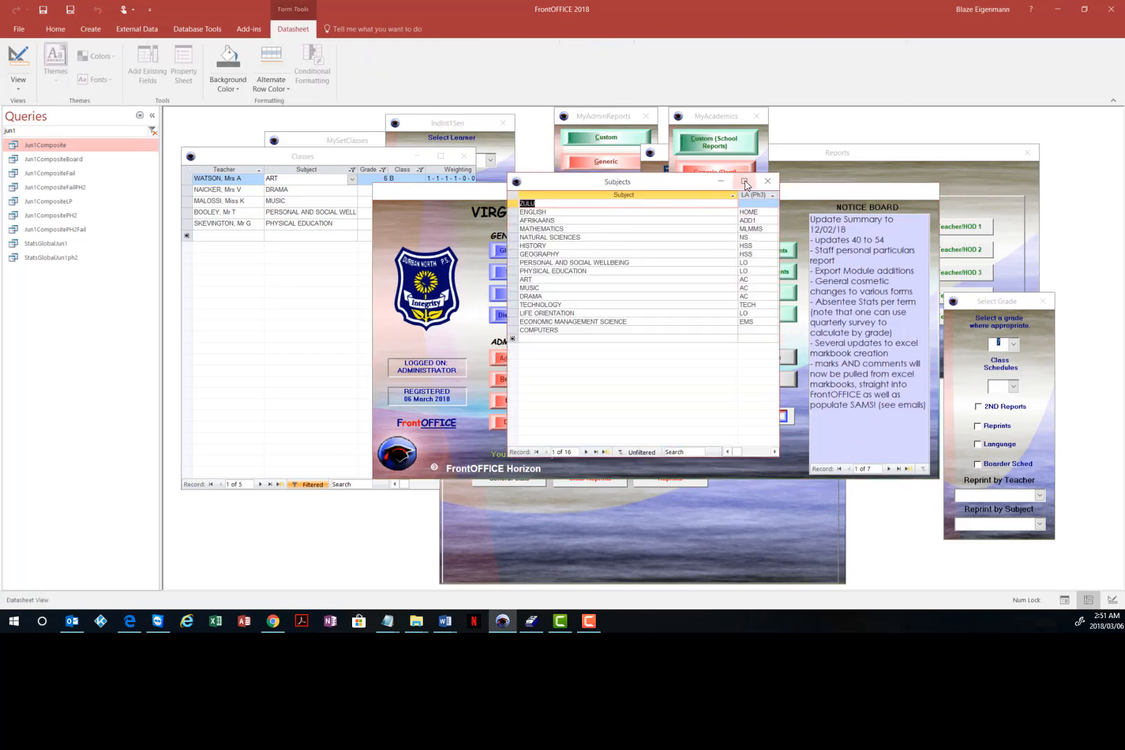
click(744, 182)
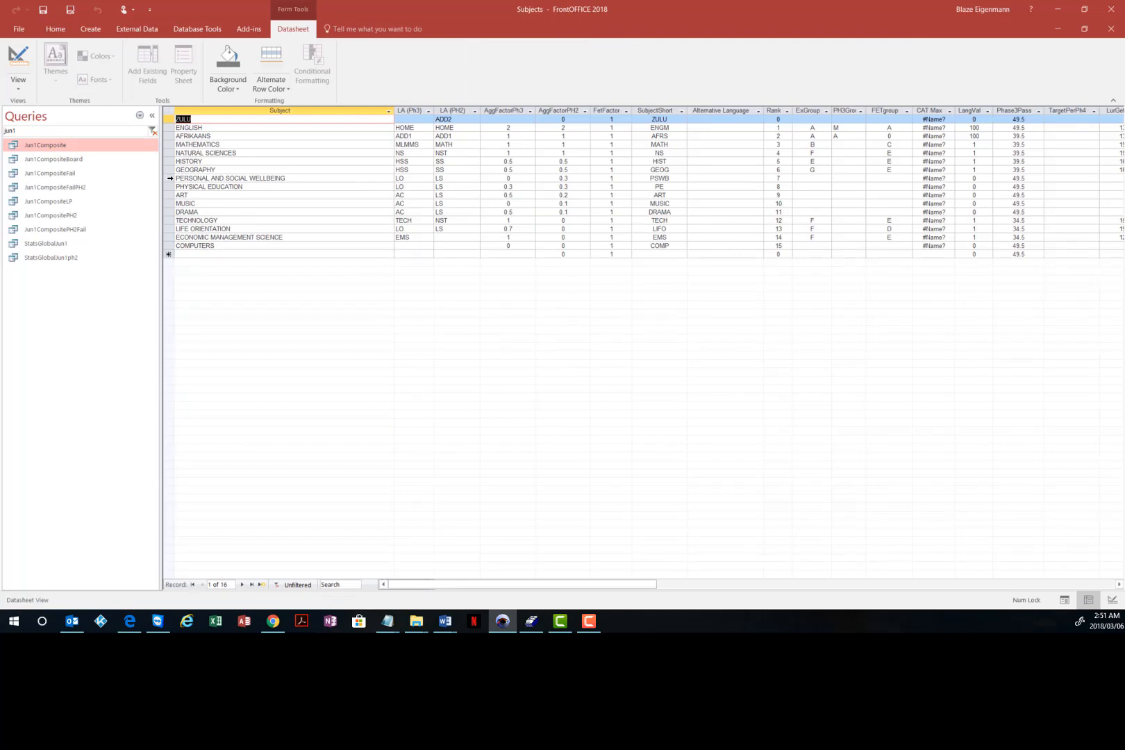
drag(168, 179, 168, 212)
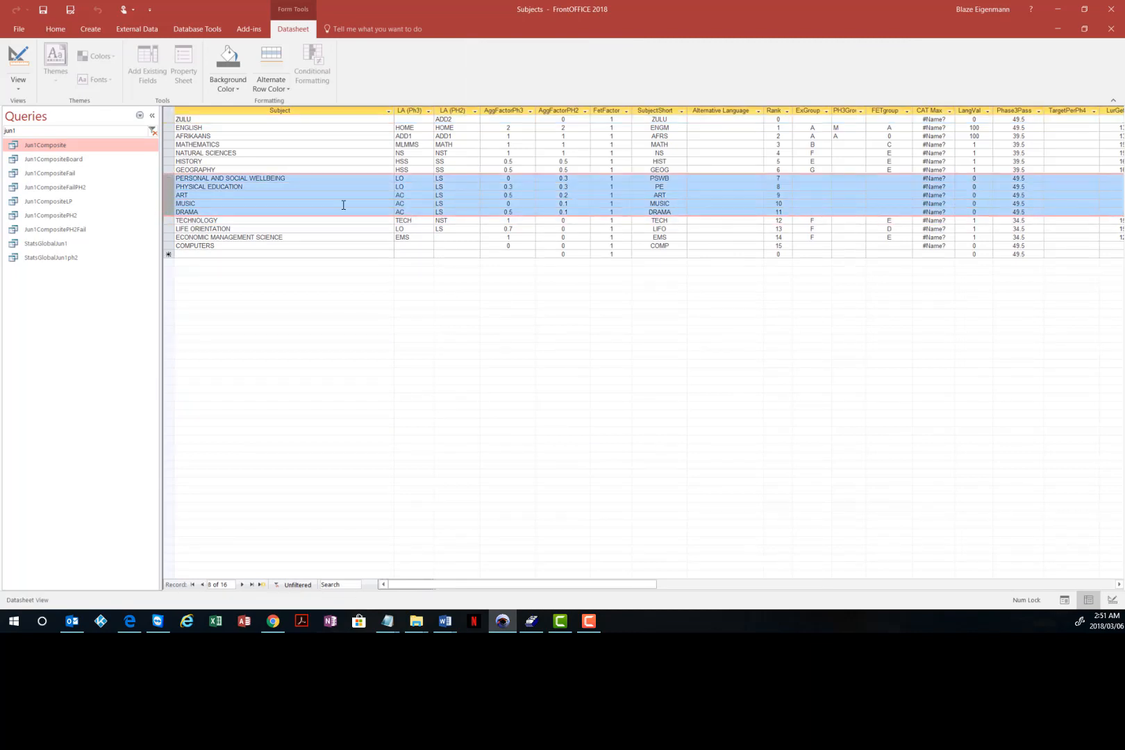
click(574, 179)
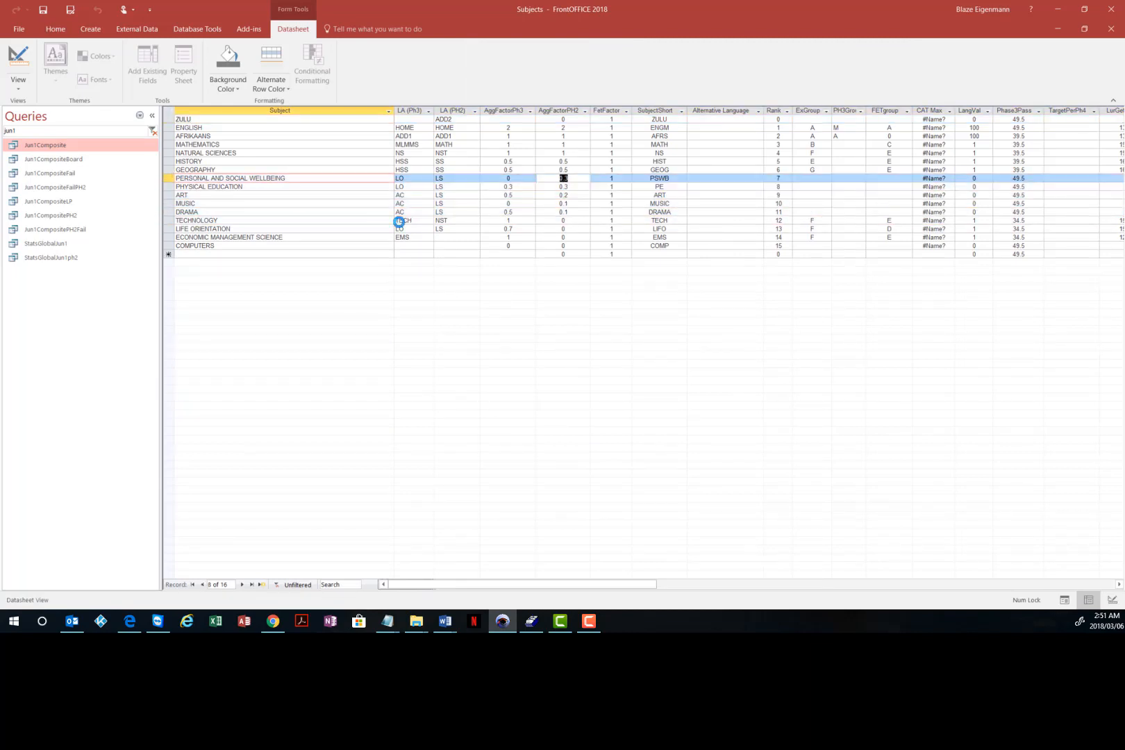
key(Down)
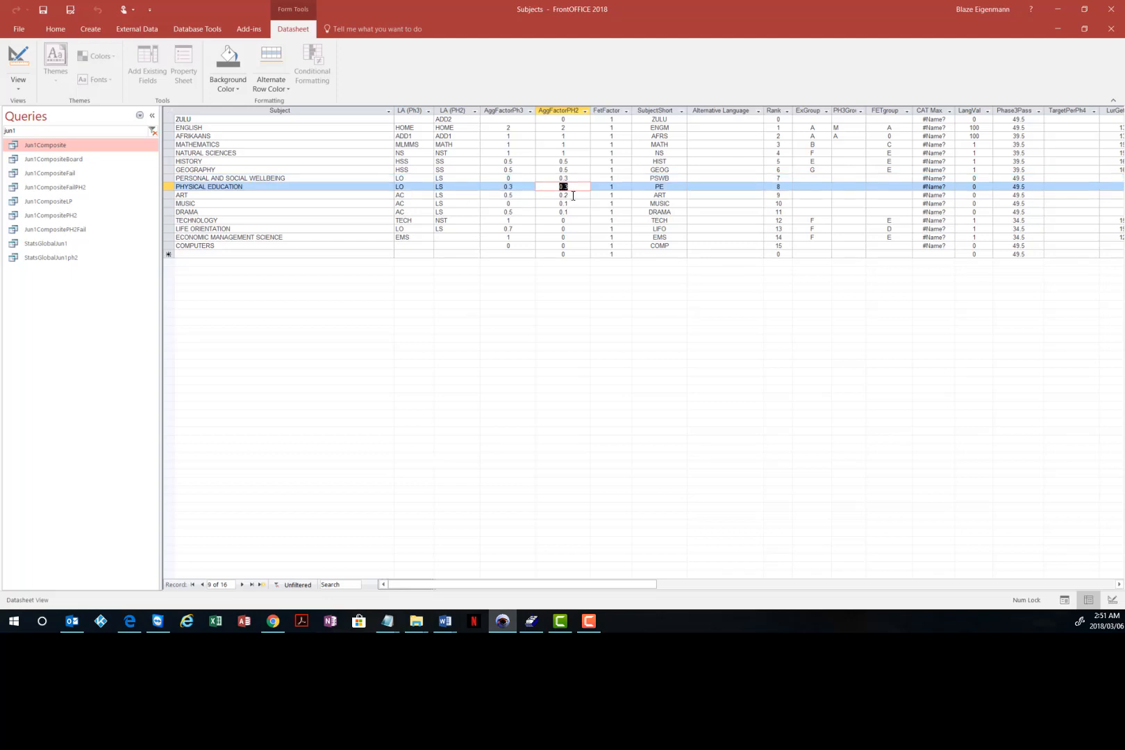
key(Down)
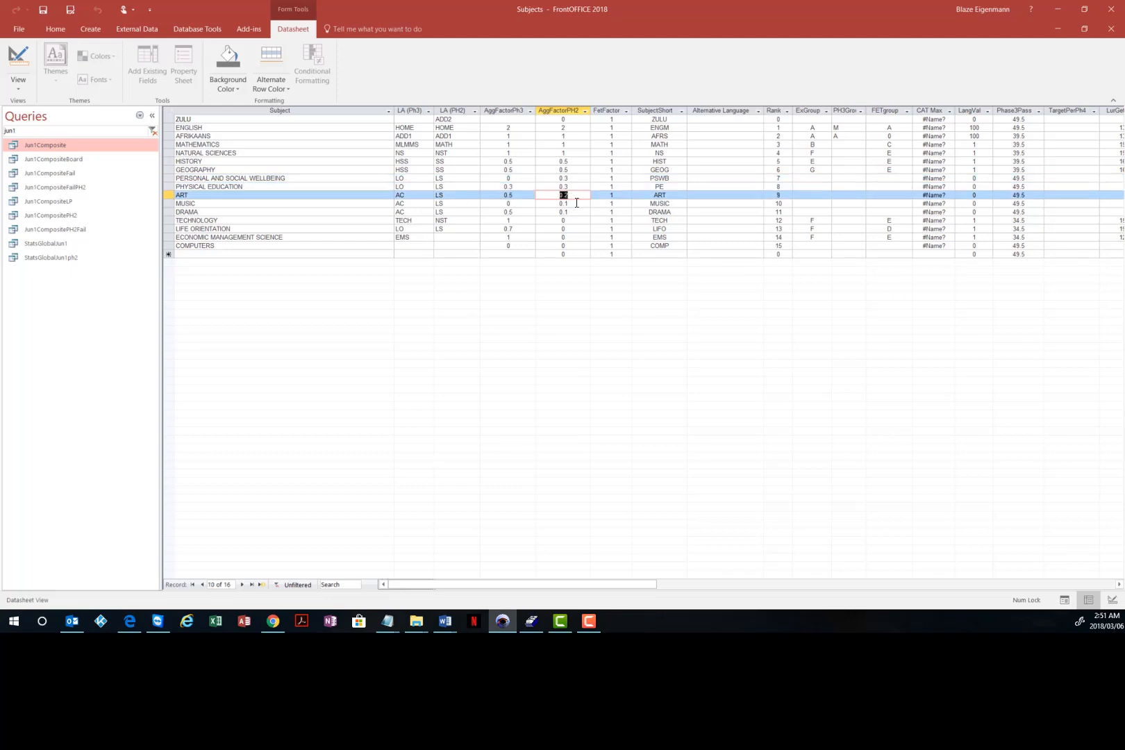
click(570, 204)
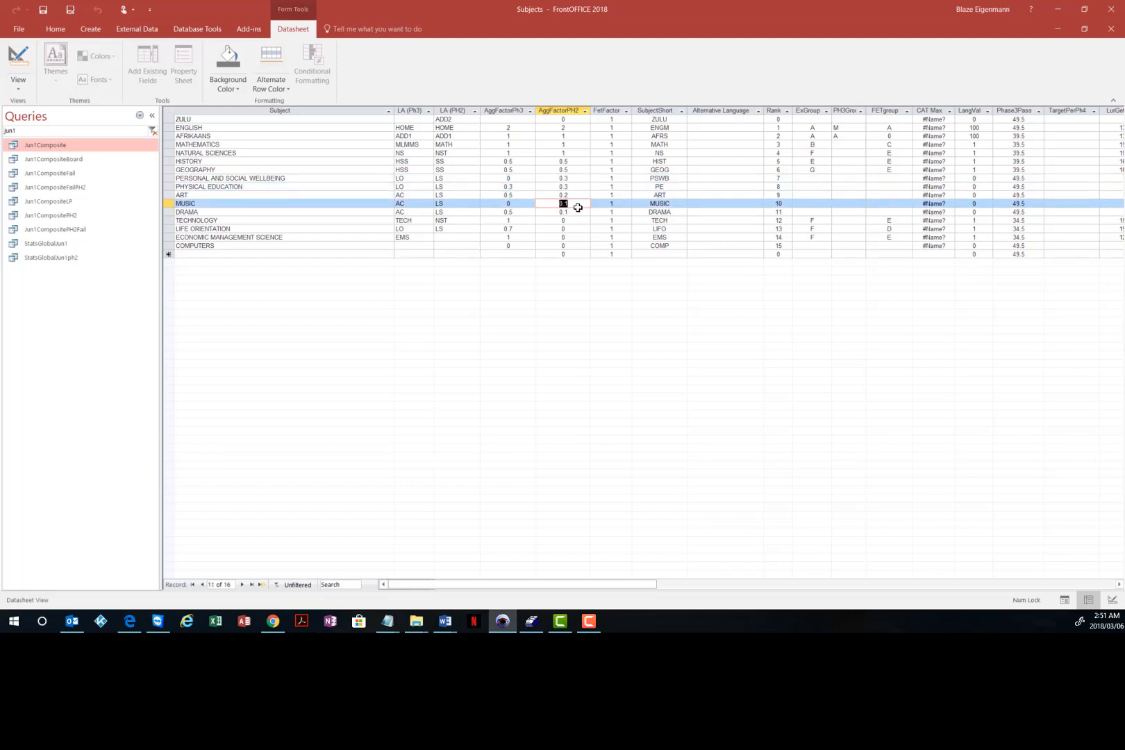
drag(575, 206, 533, 207)
click(567, 212)
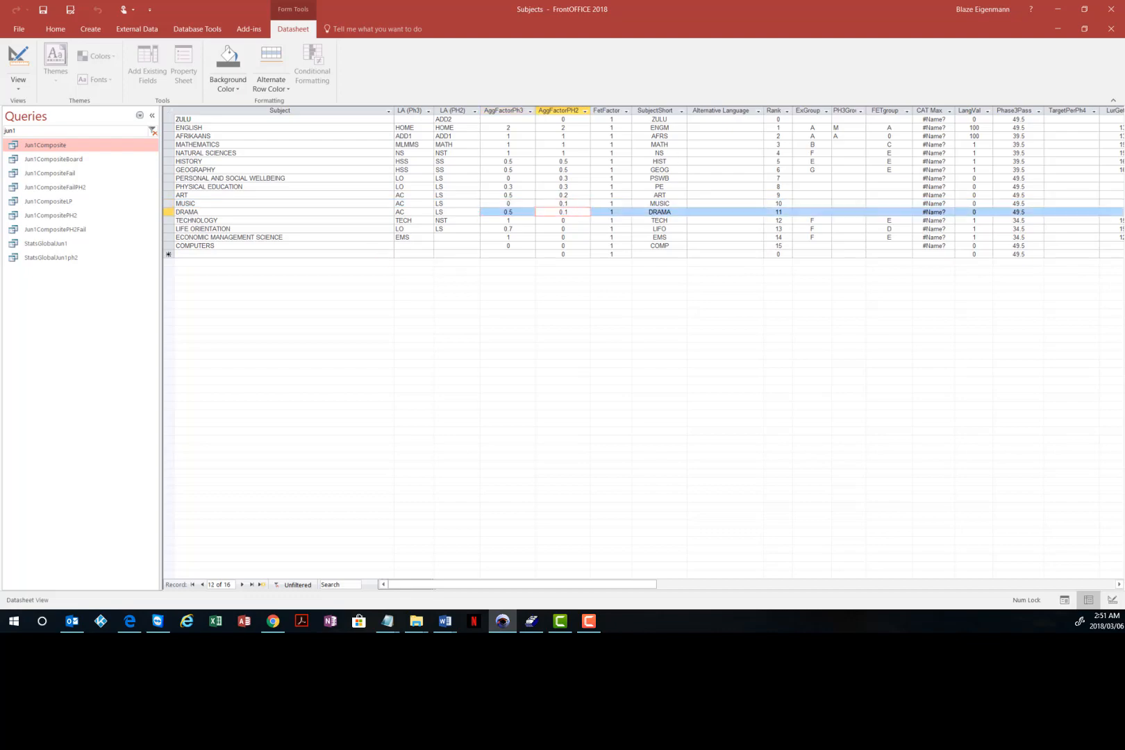
click(1111, 28)
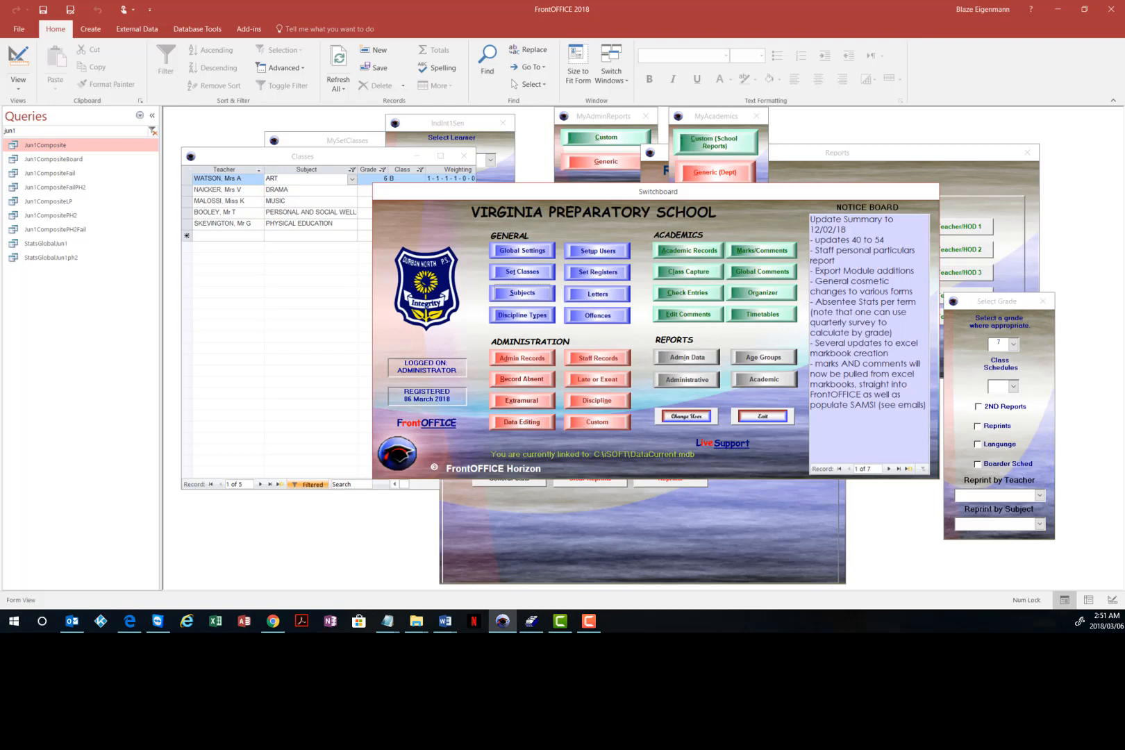
Switch to SA-SAMS and load the Grade 05 Life Skills learner SBA results for Term 1, all classes
key(F10)
key(alt+Tab)
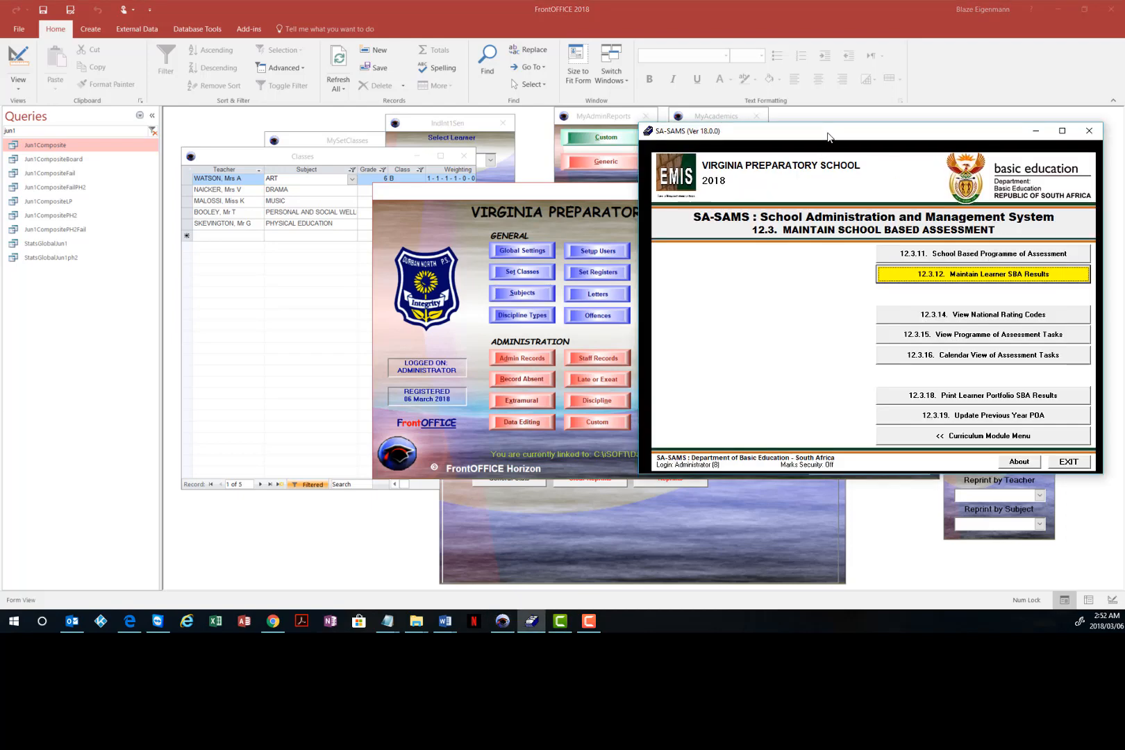
drag(824, 132, 831, 116)
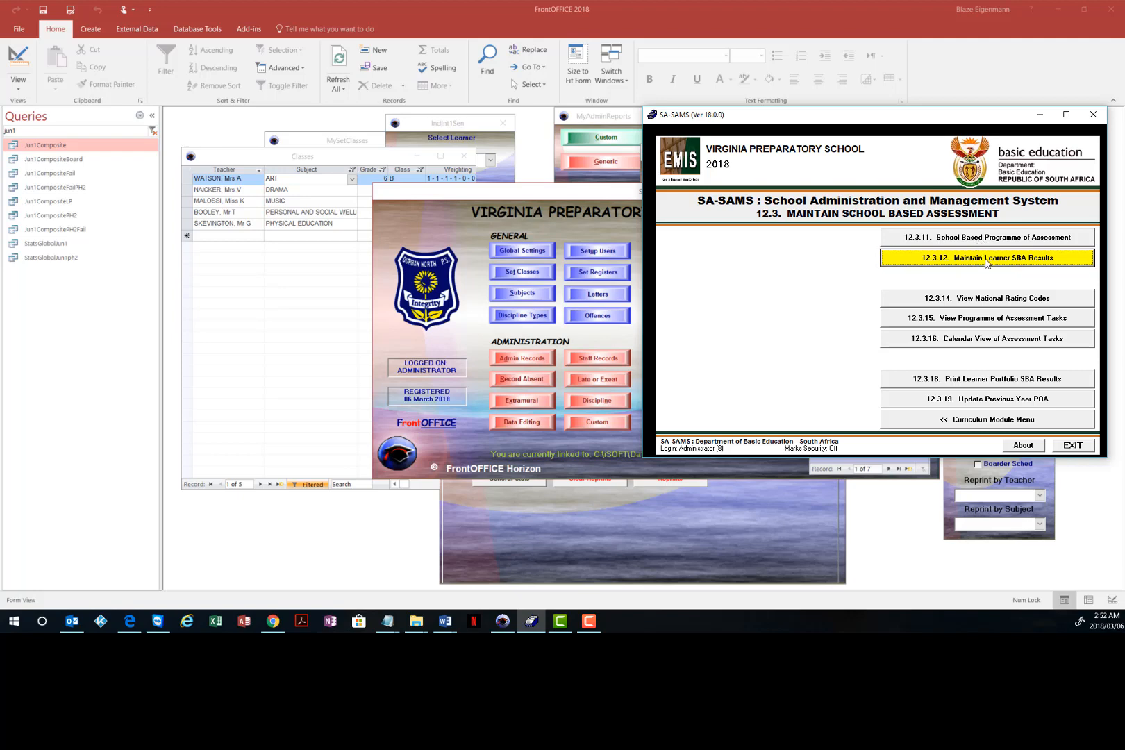
click(888, 263)
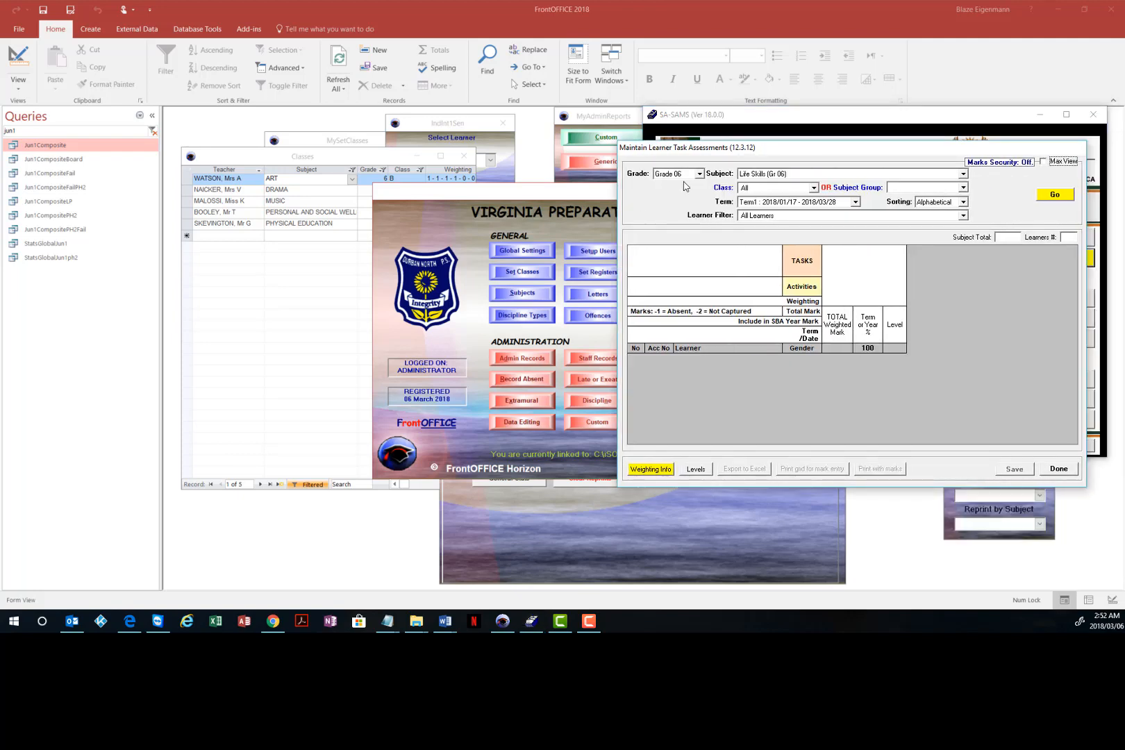
click(698, 173)
click(688, 192)
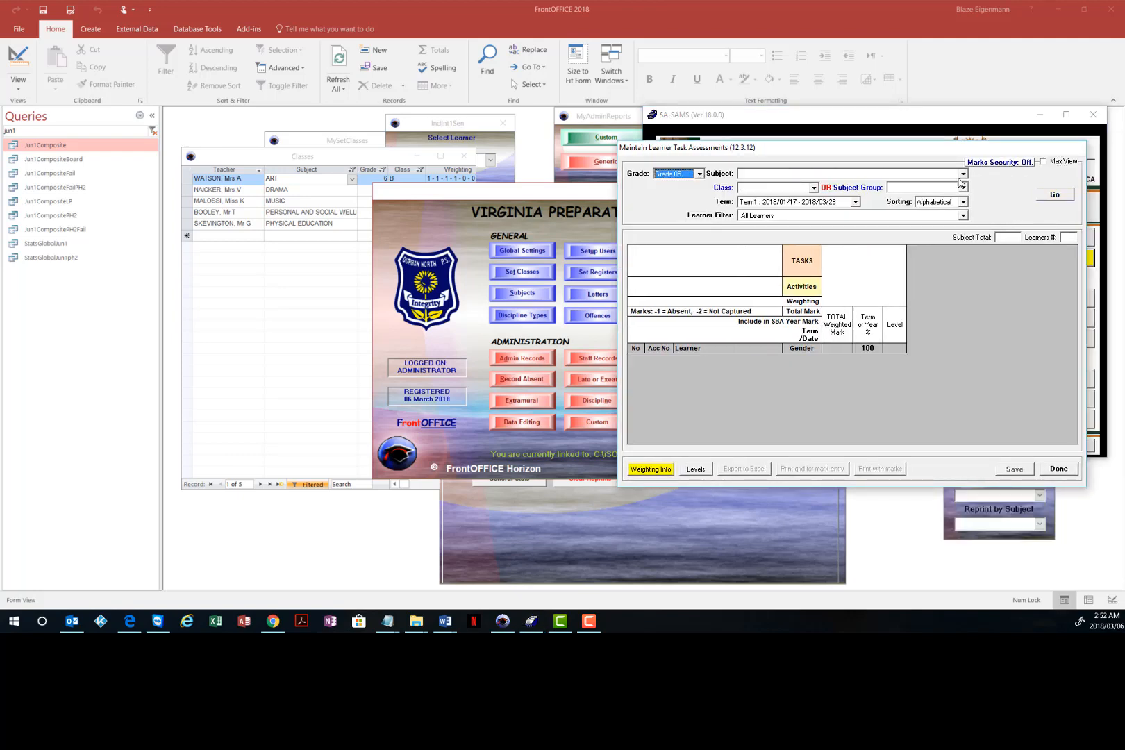
click(963, 174)
click(792, 200)
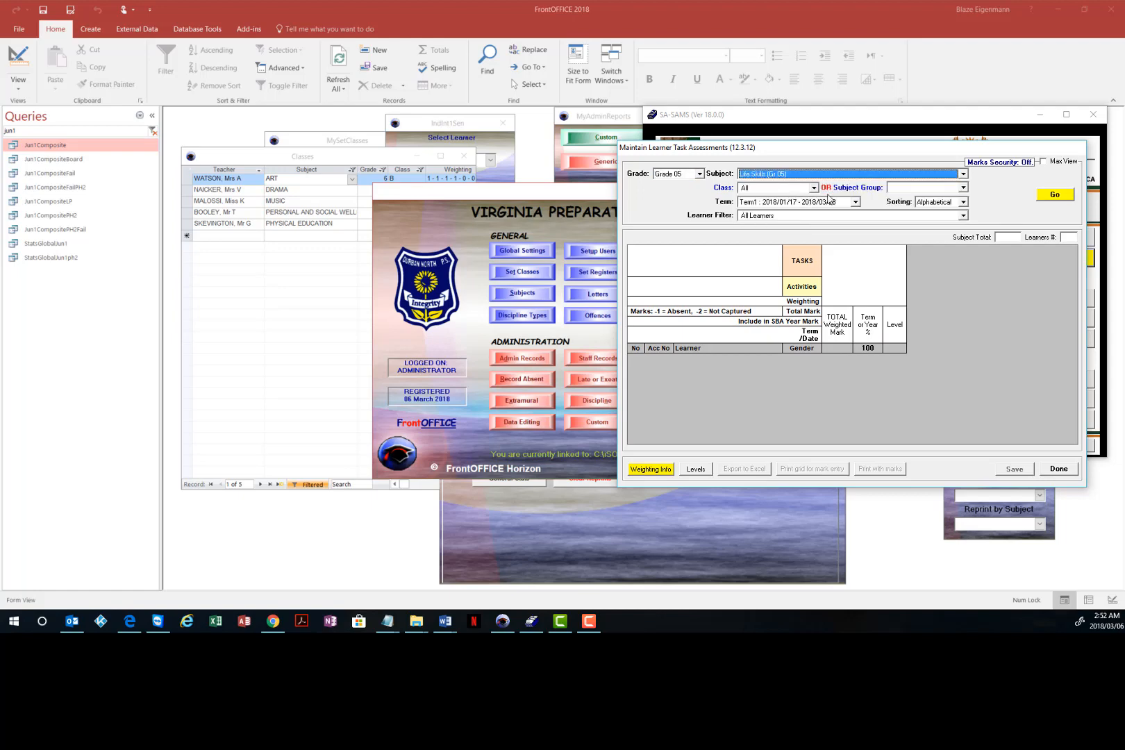
click(1055, 197)
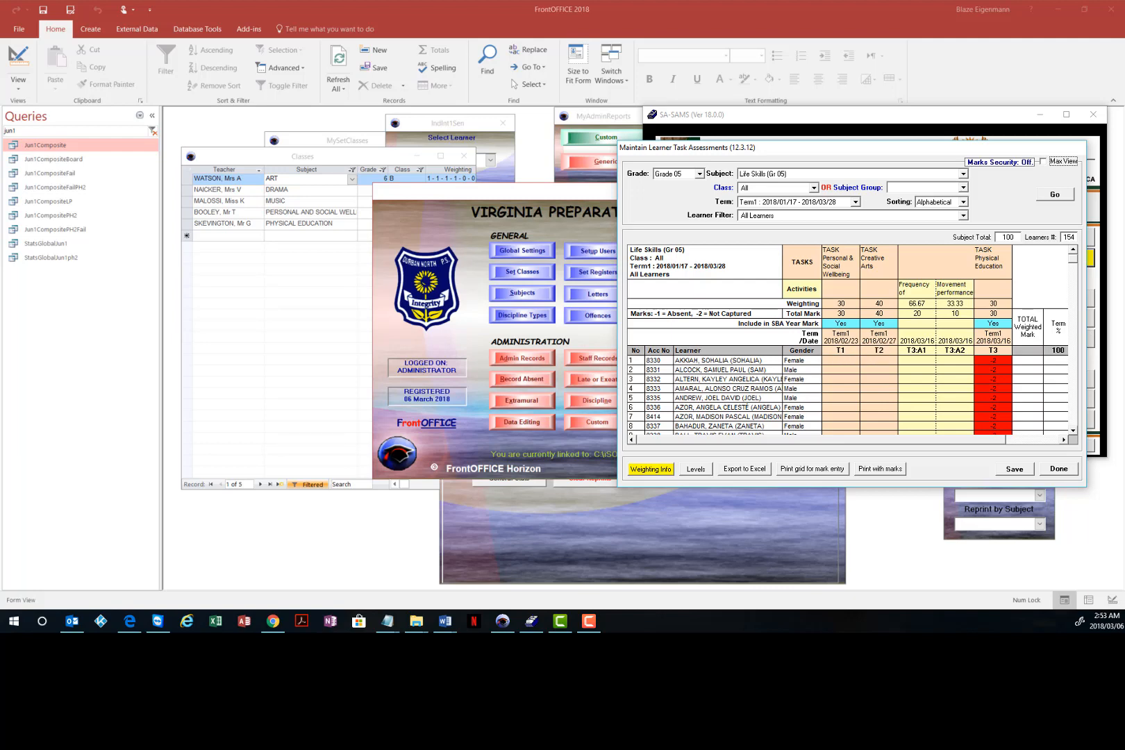
Switch to the 2018Formulae.docx document in Word and examine the Grade 6 Life Skills formula
drag(1124, 21, 565, 21)
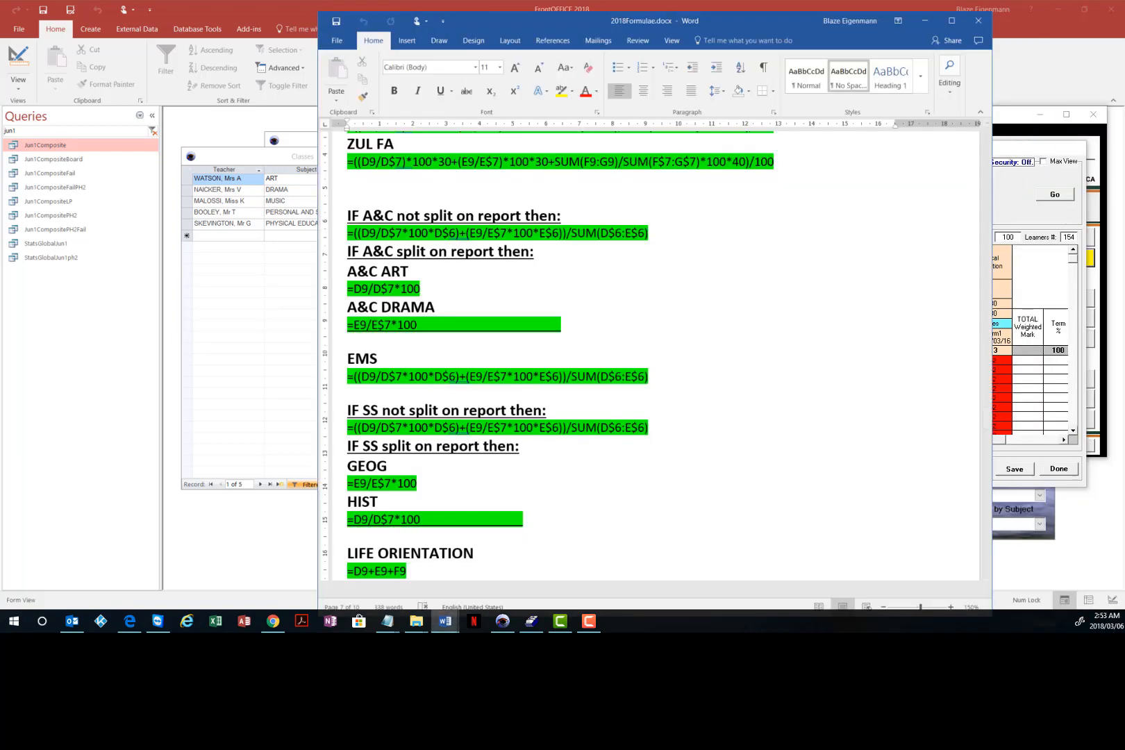
click(556, 309)
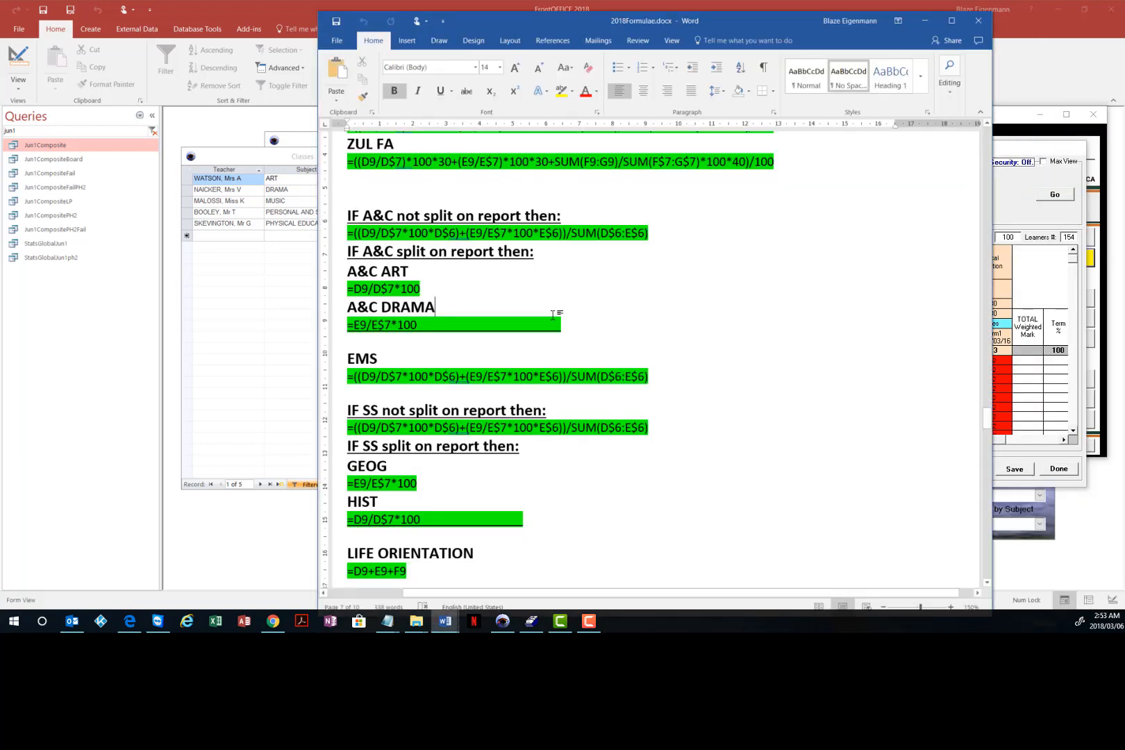
scroll(559, 312, up, 4)
scroll(559, 316, up, 10)
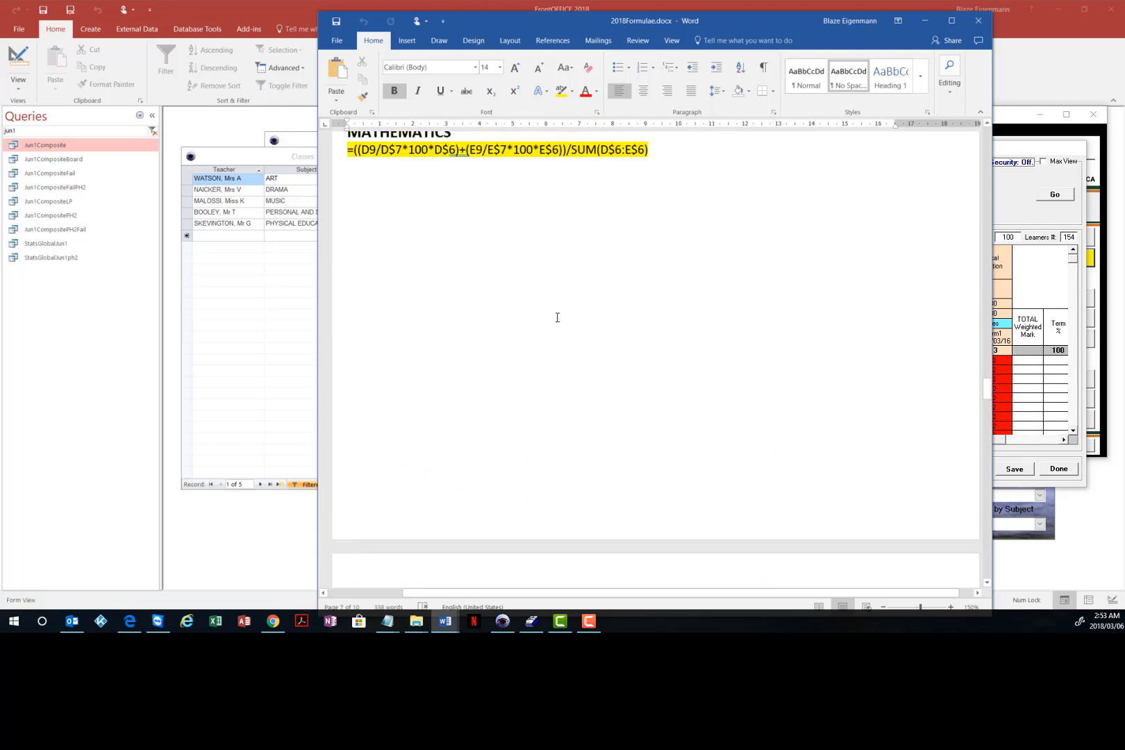
scroll(548, 319, up, 3)
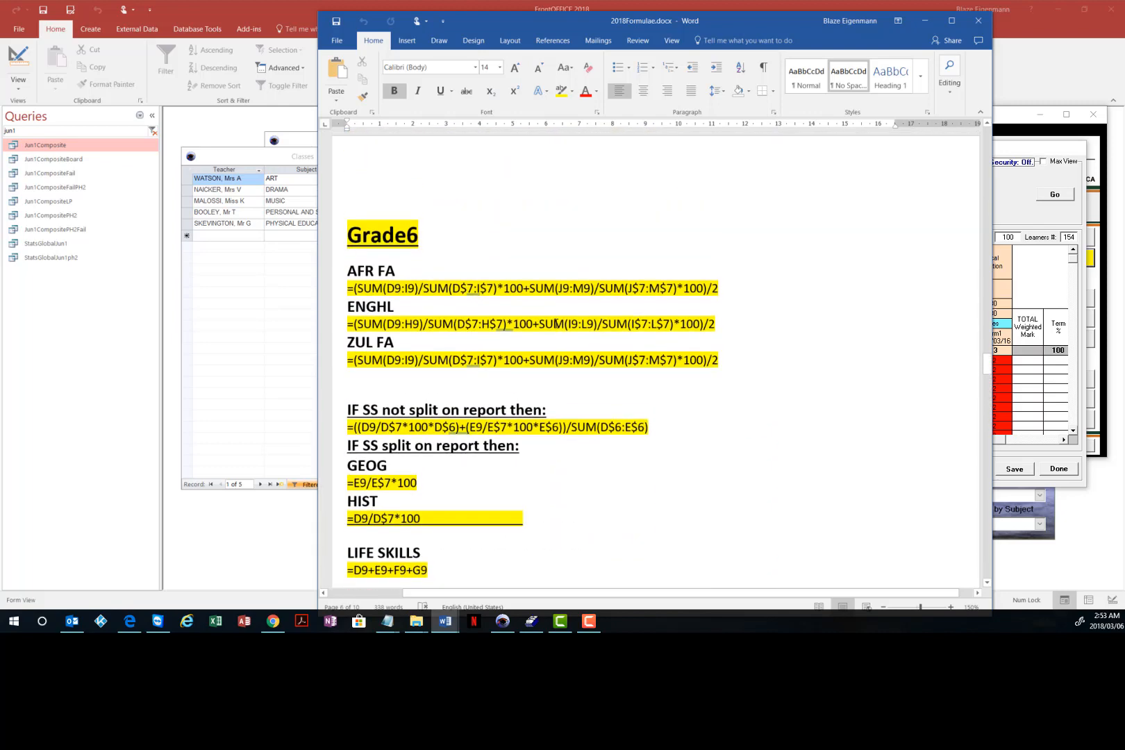
scroll(535, 316, down, 3)
scroll(524, 358, down, 2)
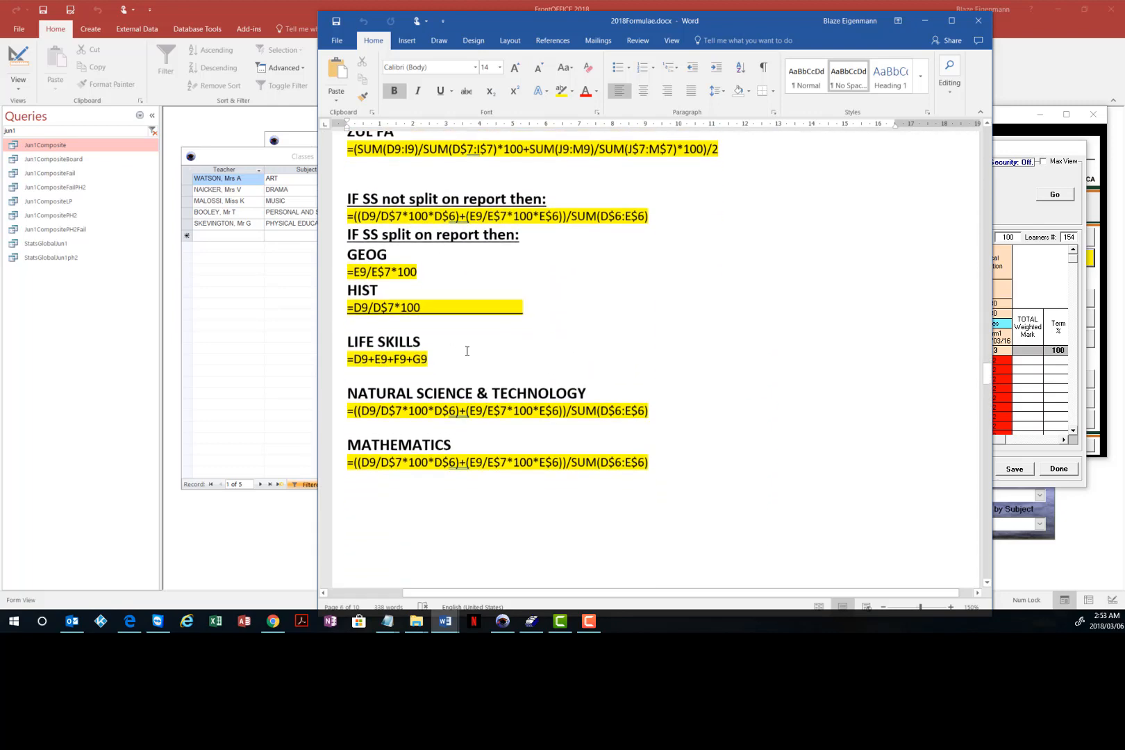
drag(428, 358, 358, 355)
click(473, 359)
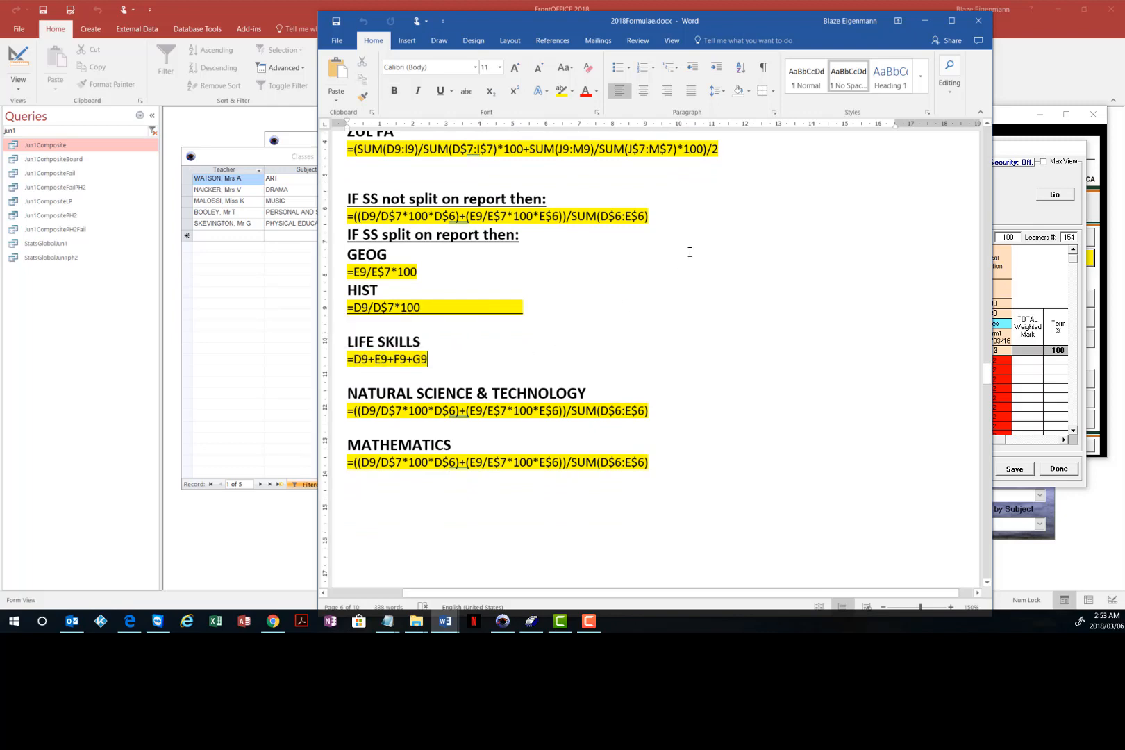
click(925, 24)
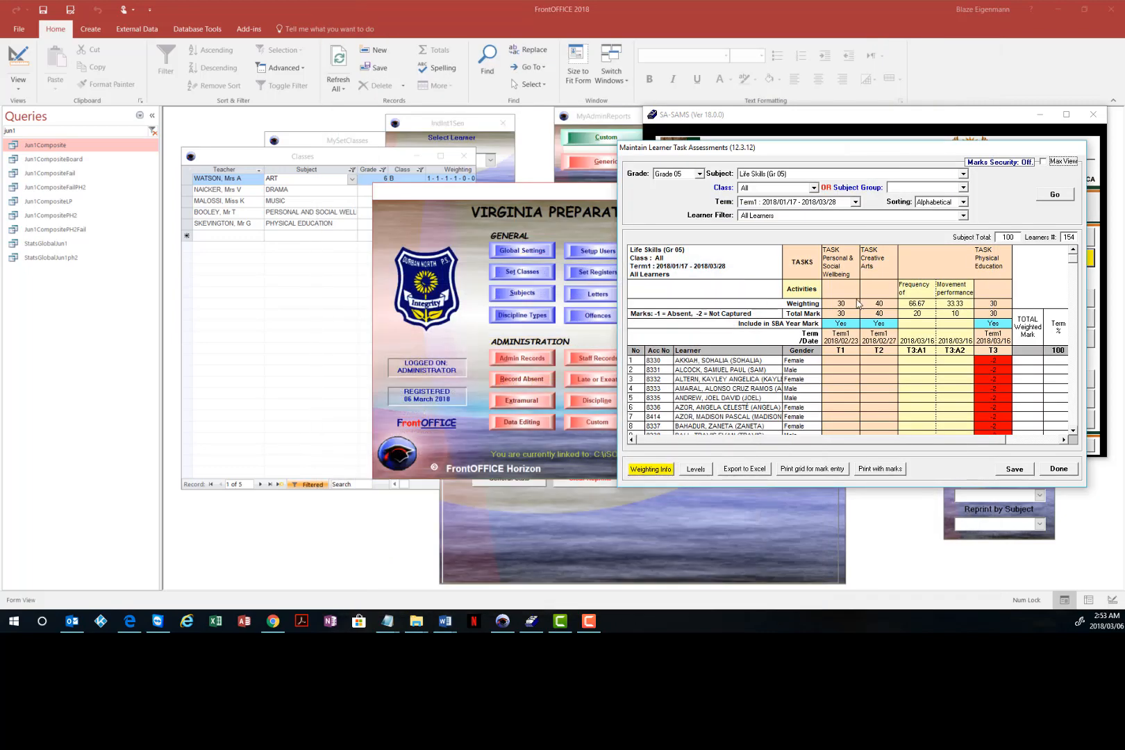
Leave the learner results and open the Term 1 Creative Arts task of Grade 05 Life Skills for maintaining its activities
click(925, 371)
click(1050, 469)
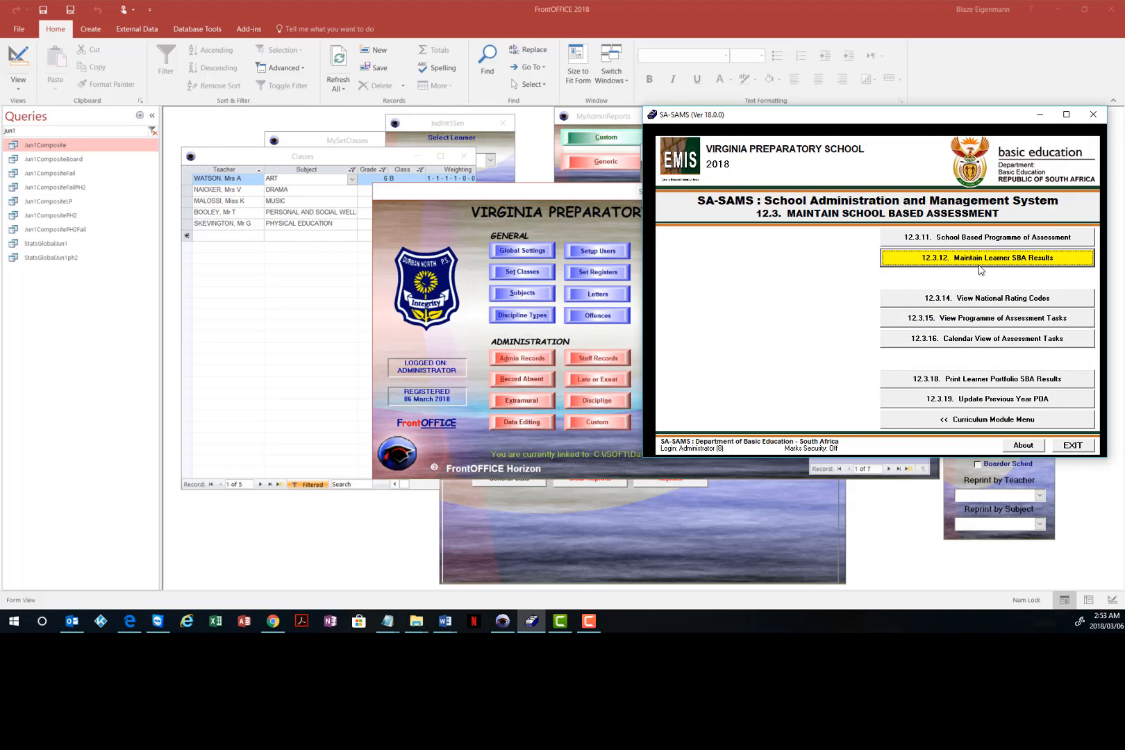
click(981, 237)
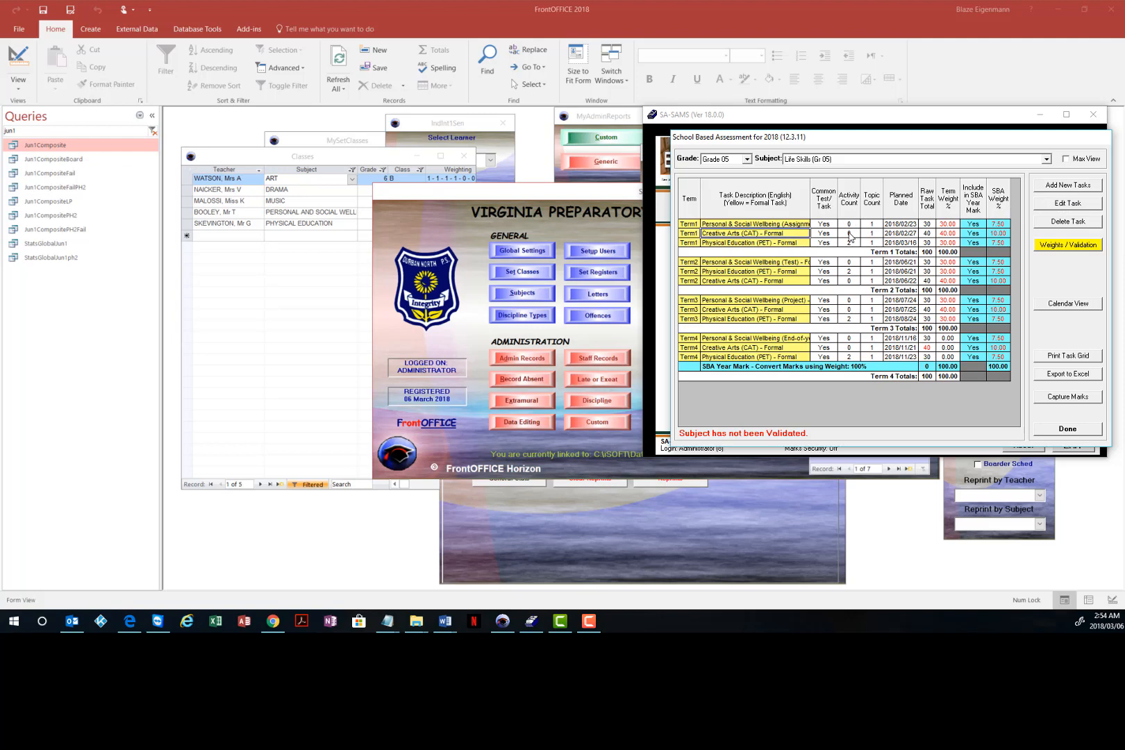
click(1063, 205)
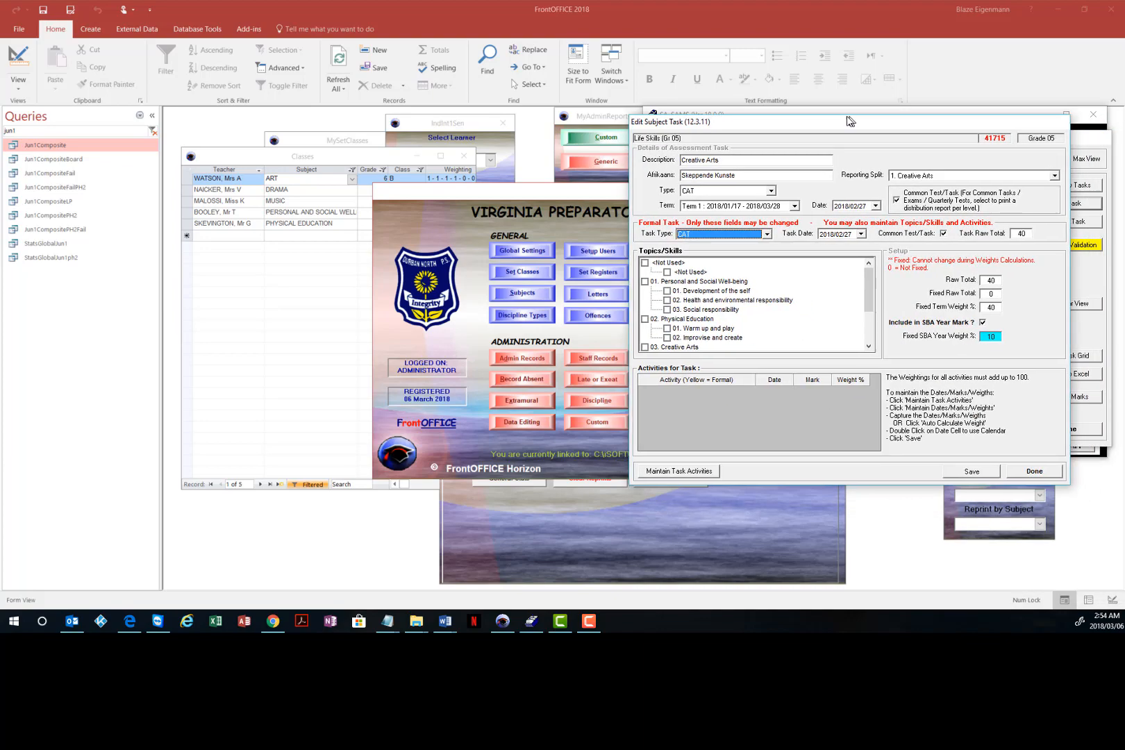
click(704, 470)
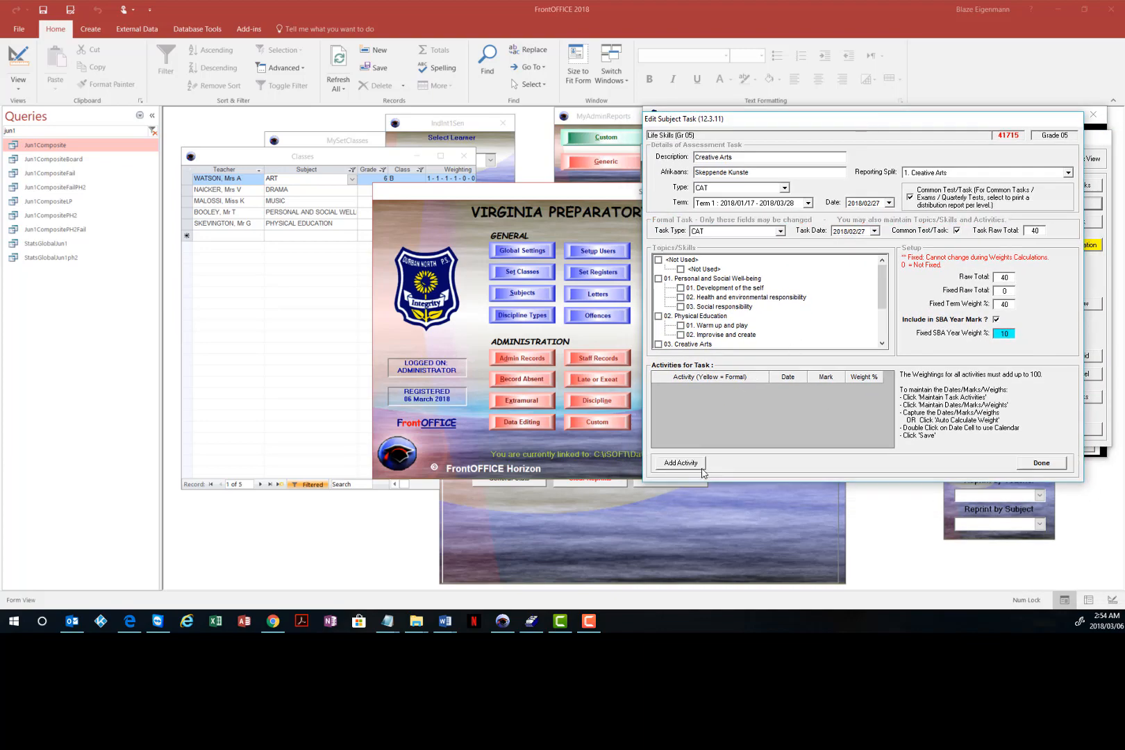
Add a Music activity with 10 total marks to the Creative Arts task and save it
click(684, 465)
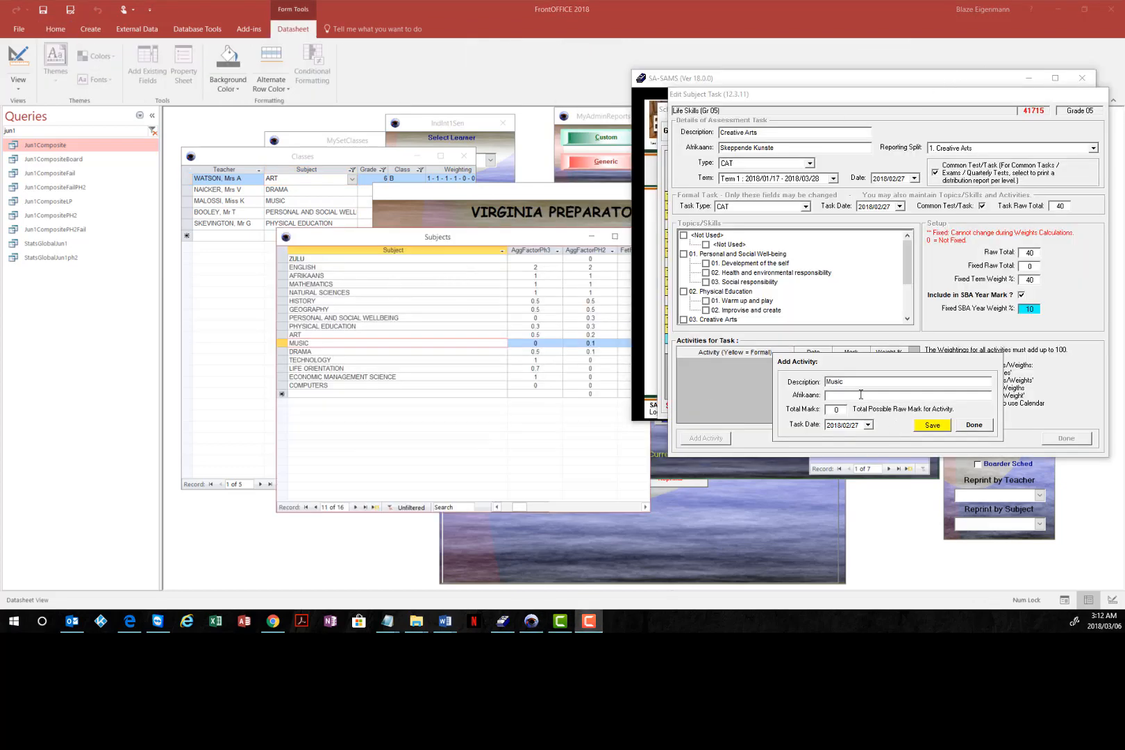
click(831, 410)
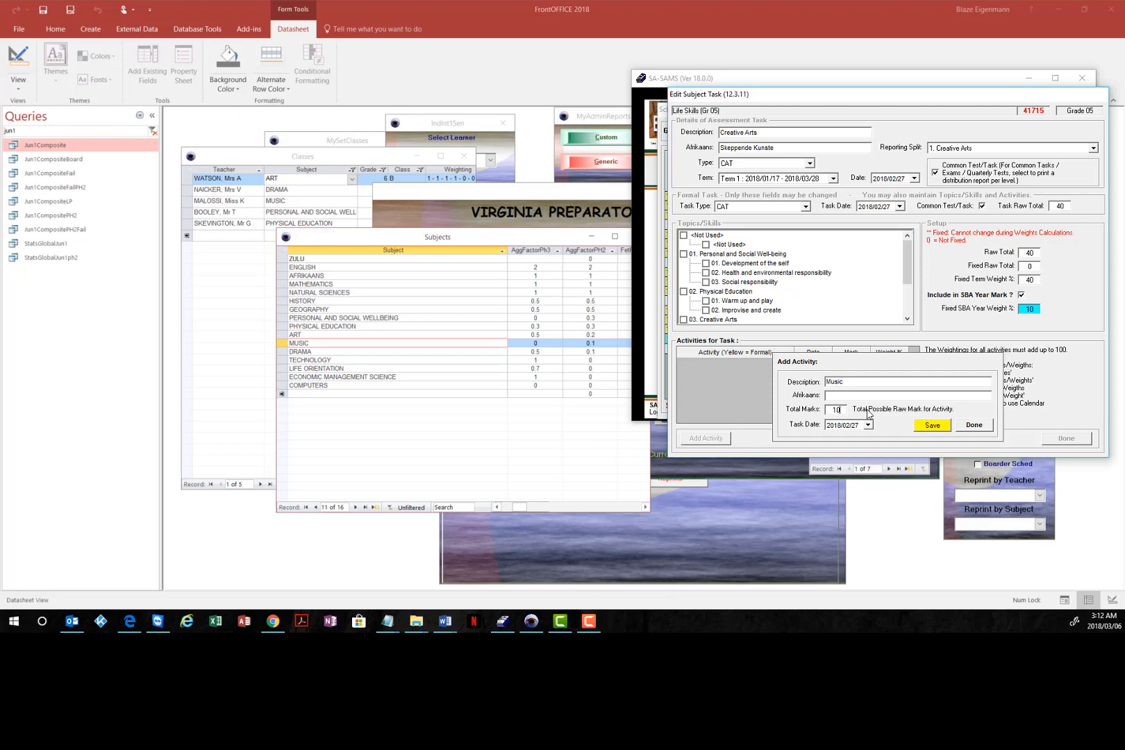
click(925, 427)
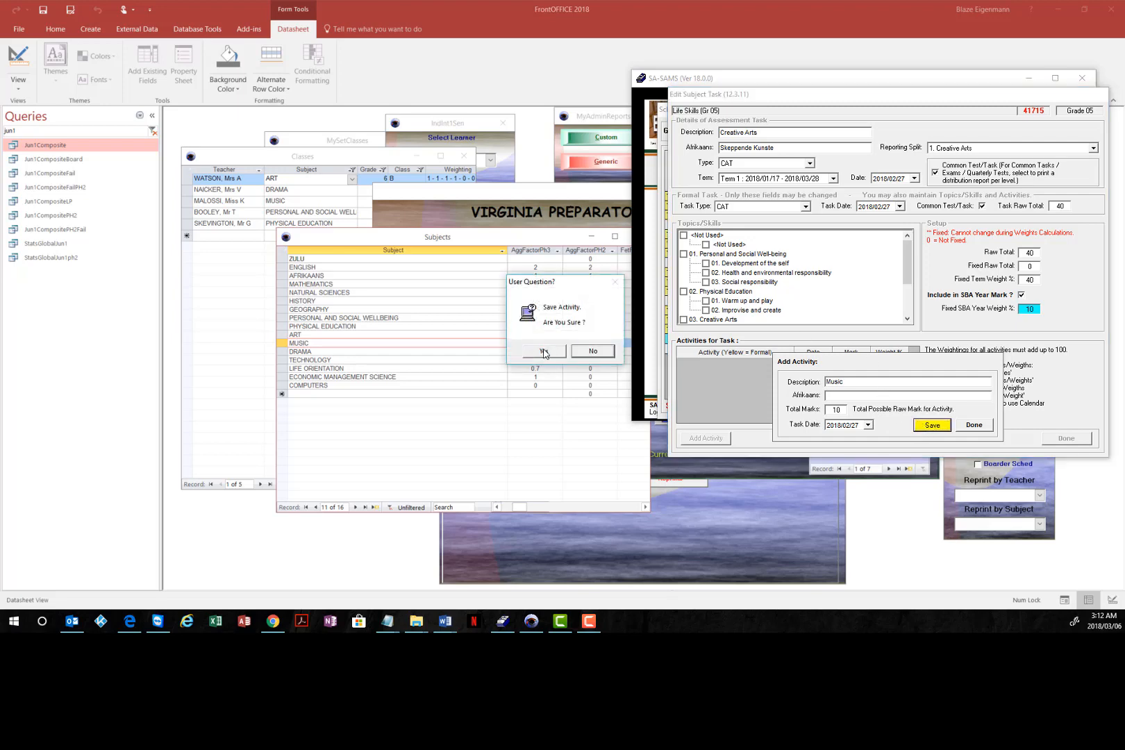
click(545, 352)
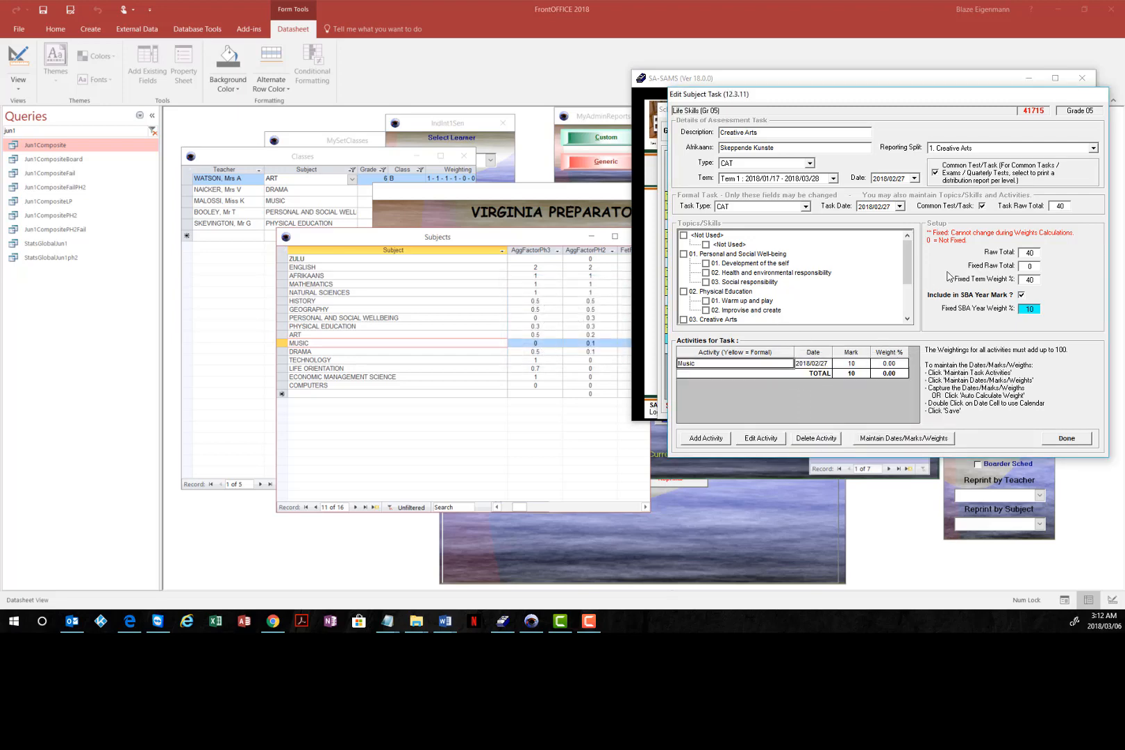
Add a Drama activity with 10 total marks to the Creative Arts task and save it
click(708, 439)
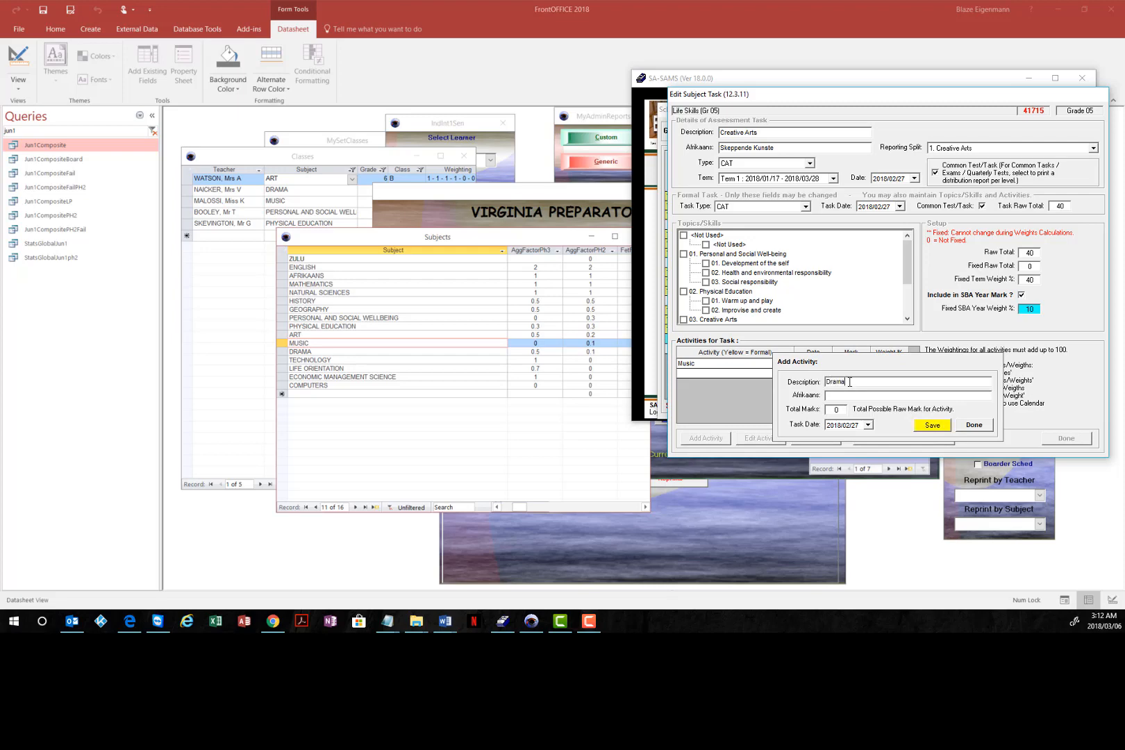
key(Tab)
click(934, 426)
click(561, 351)
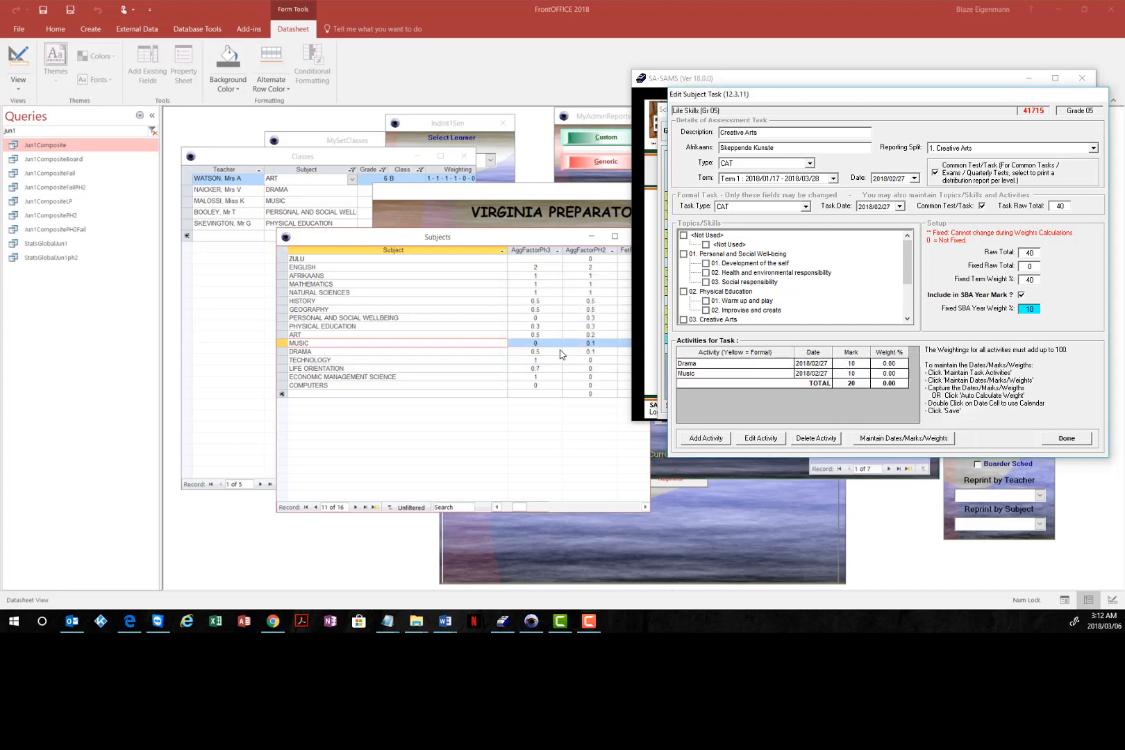
Add an Art activity with 20 total marks to the Creative Arts task and save it
click(706, 439)
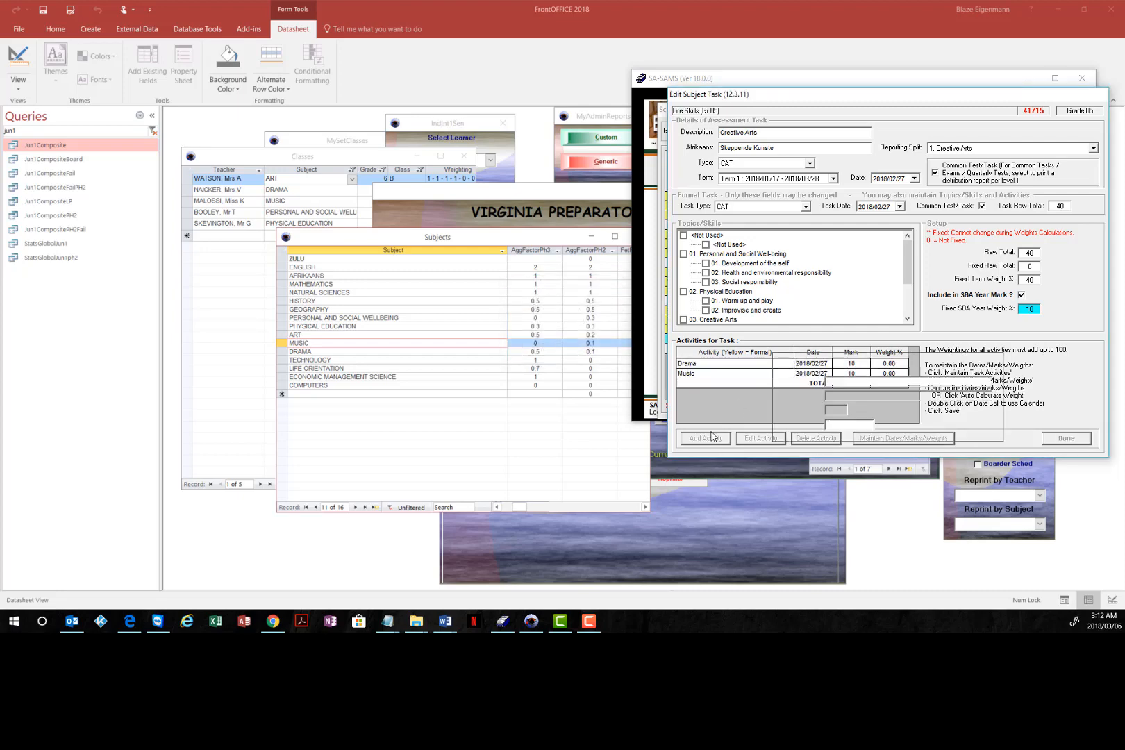
text(Art)
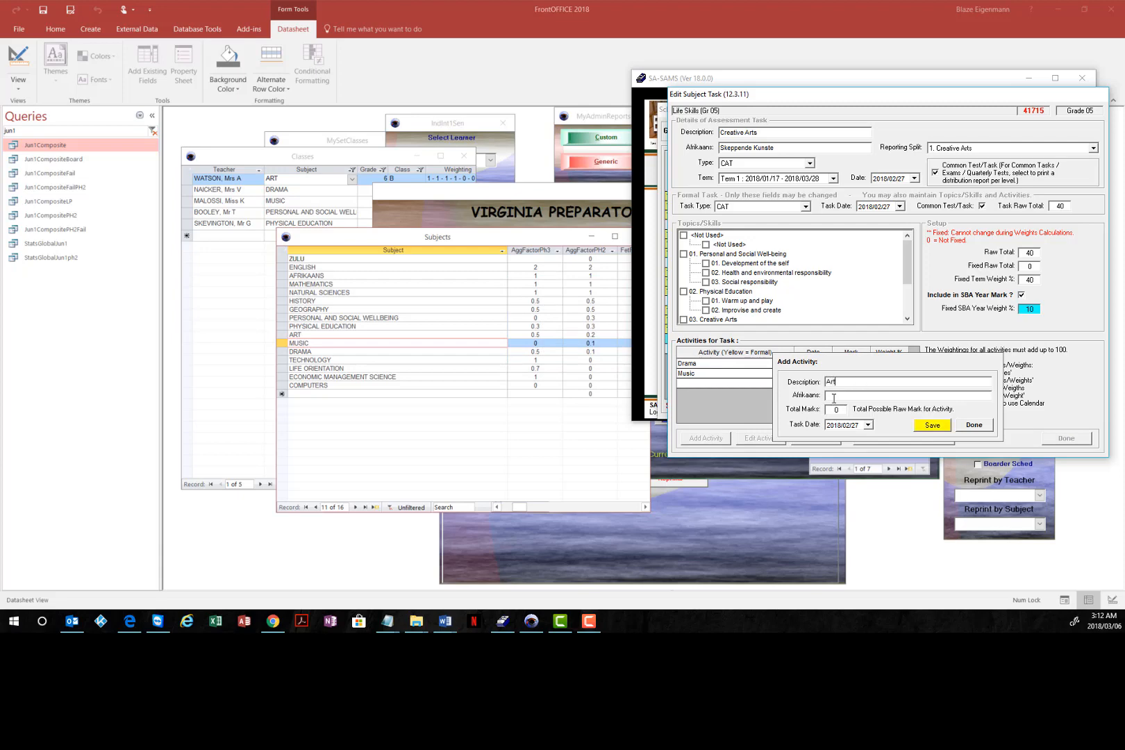
click(835, 410)
text(20)
click(932, 425)
click(544, 351)
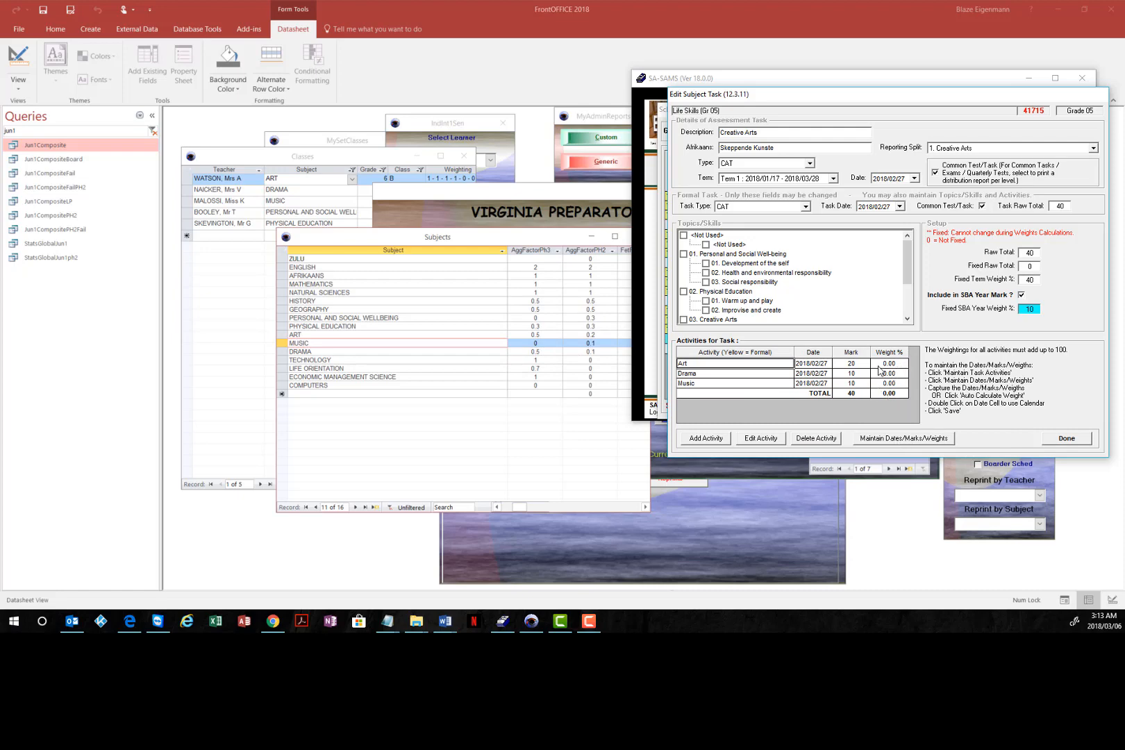
Auto-calculate and save the weights of the Art, Drama and Music activities, and finish editing the Creative Arts task
click(903, 438)
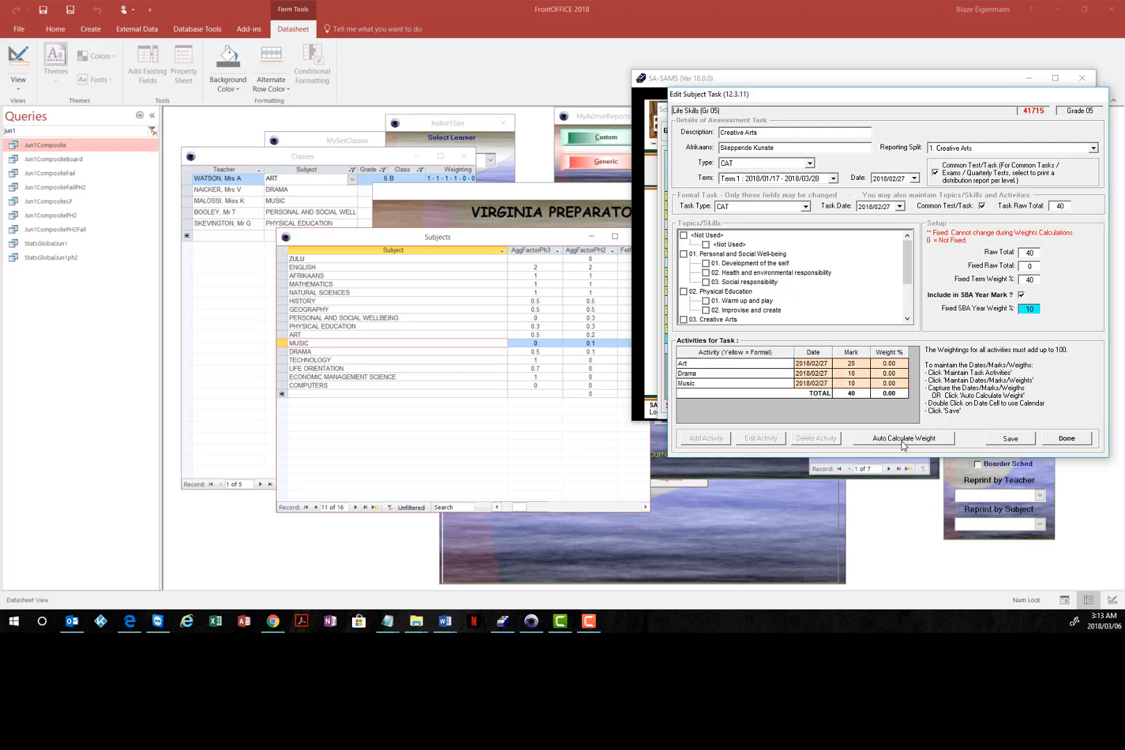
click(898, 441)
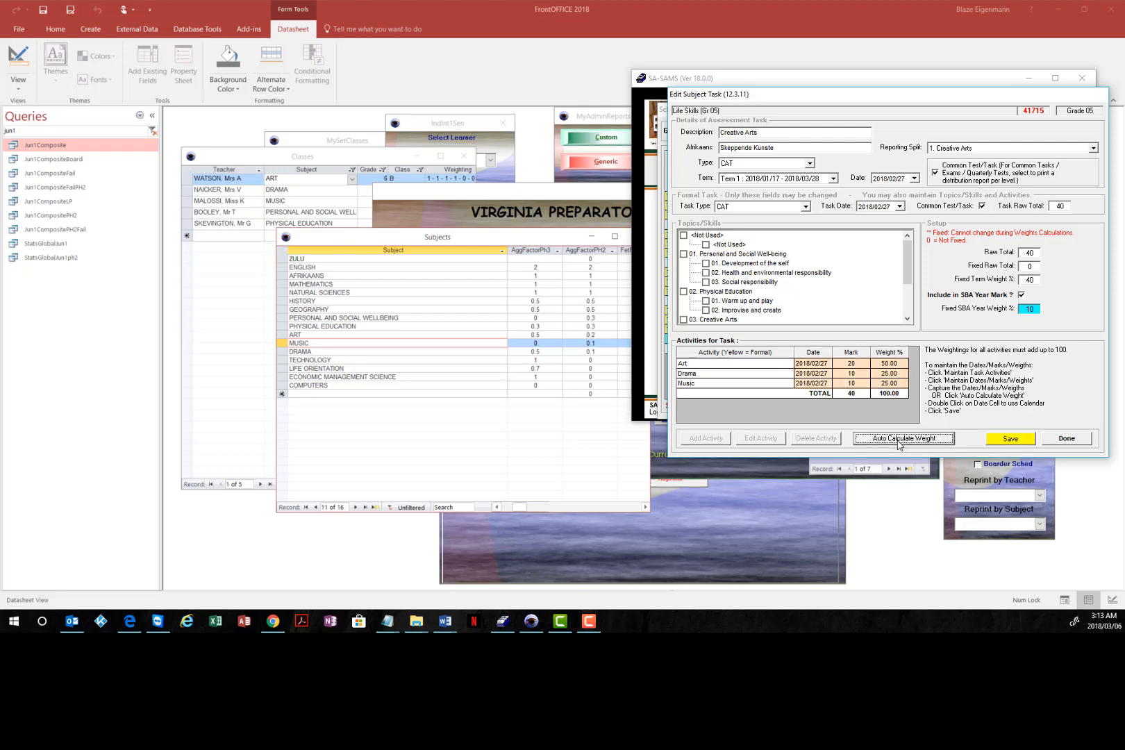
click(1006, 439)
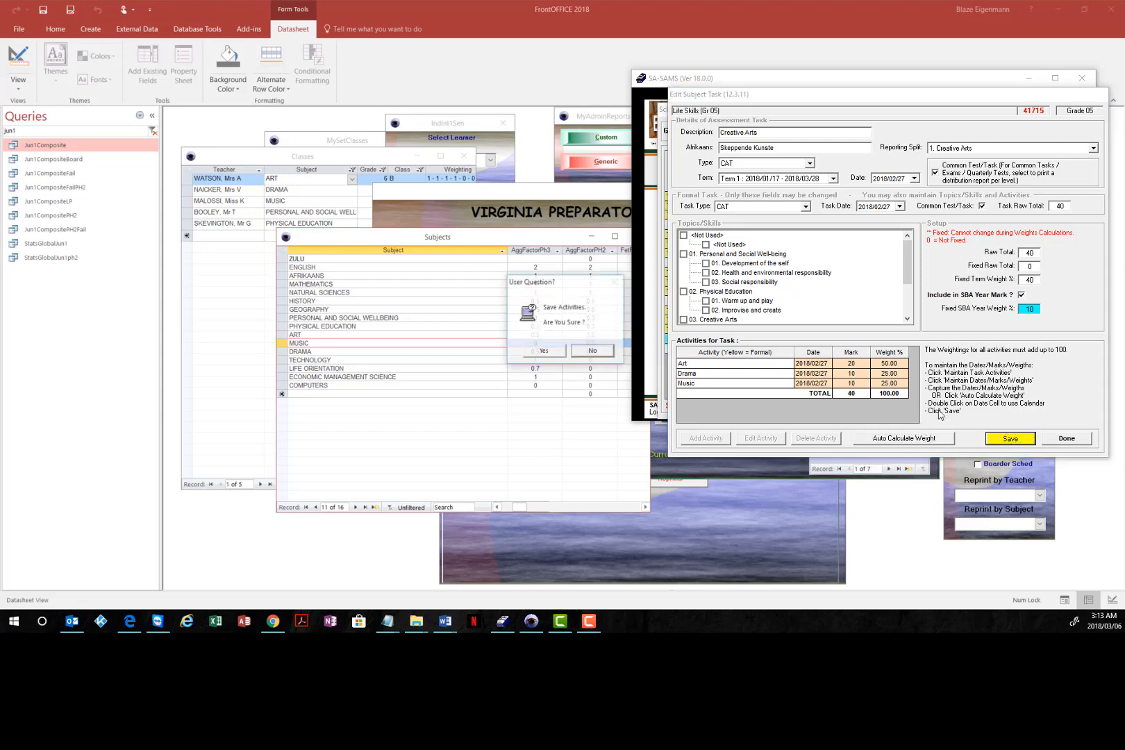
click(542, 354)
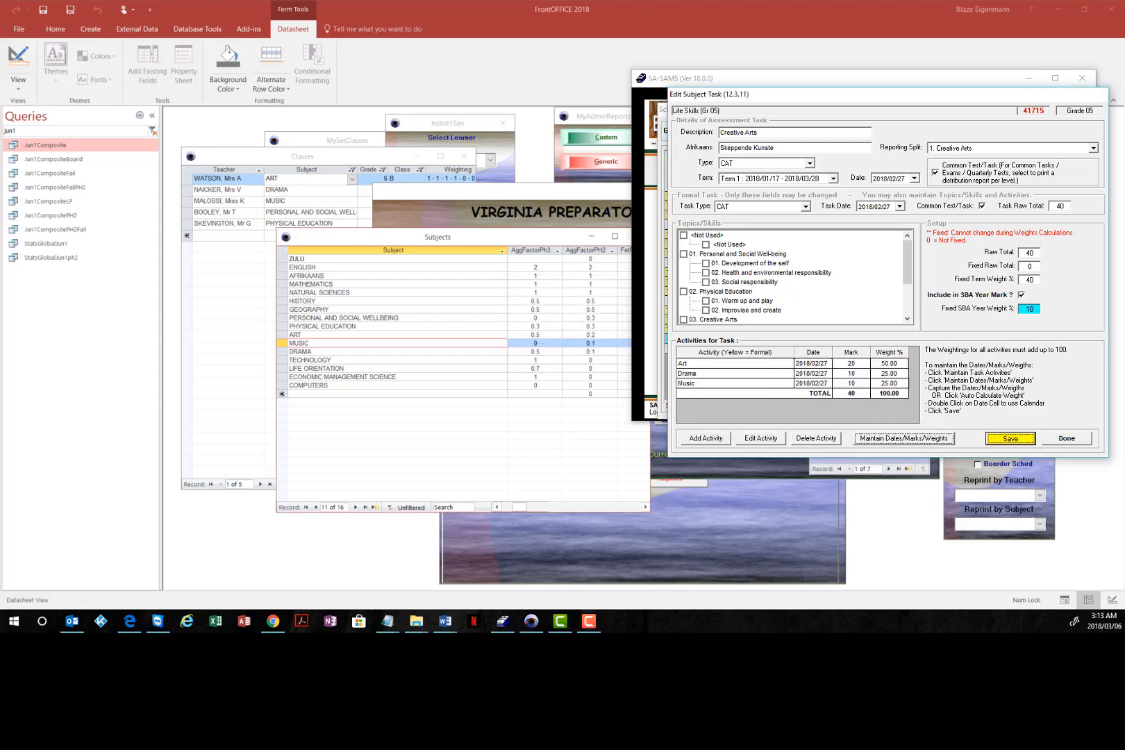
click(1065, 440)
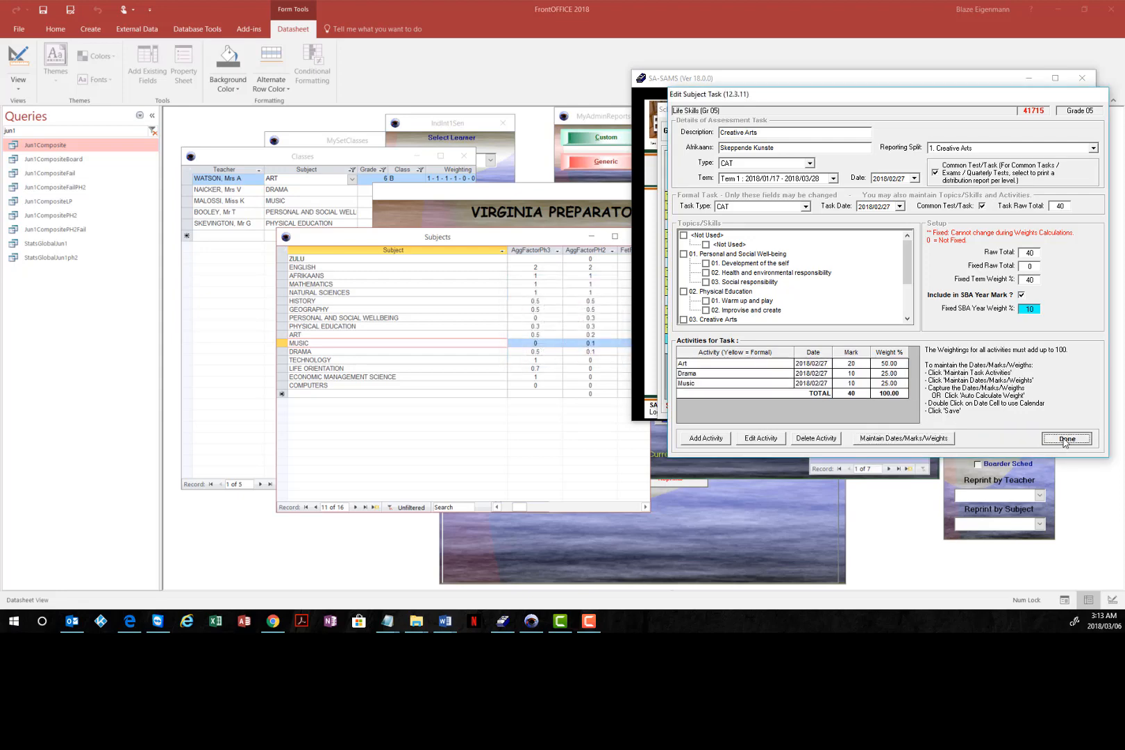
click(1073, 444)
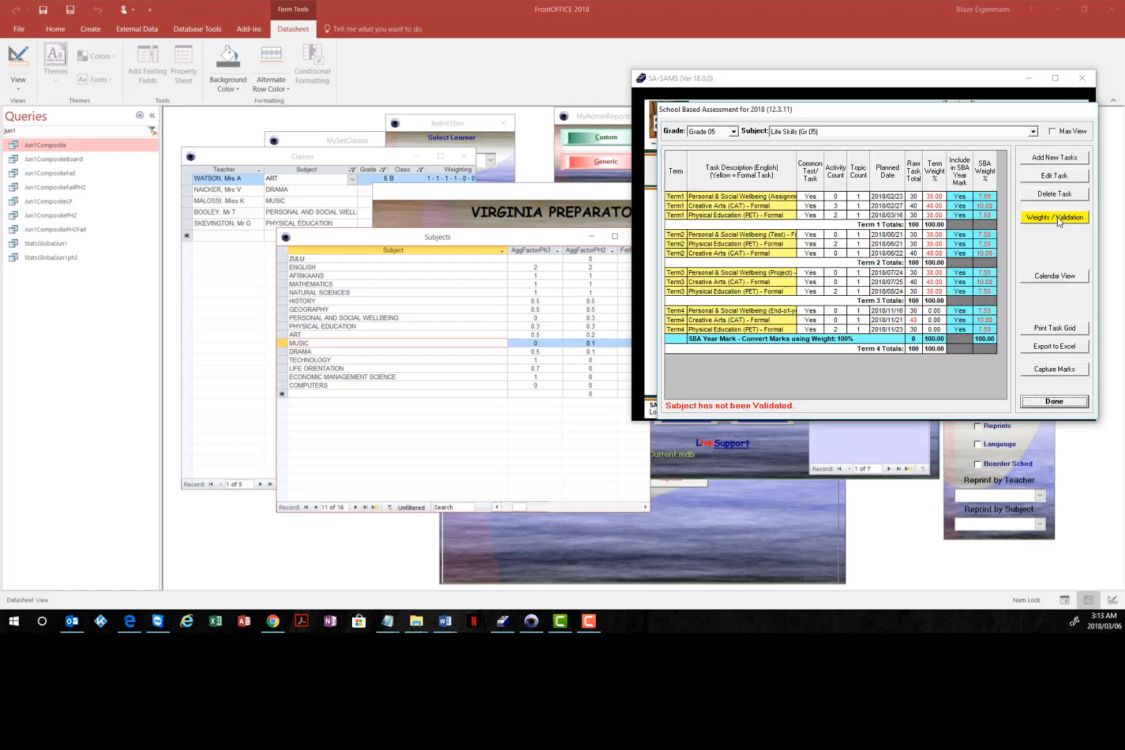
Save and validate the task weights of Grade 05 Life Skills
click(1058, 219)
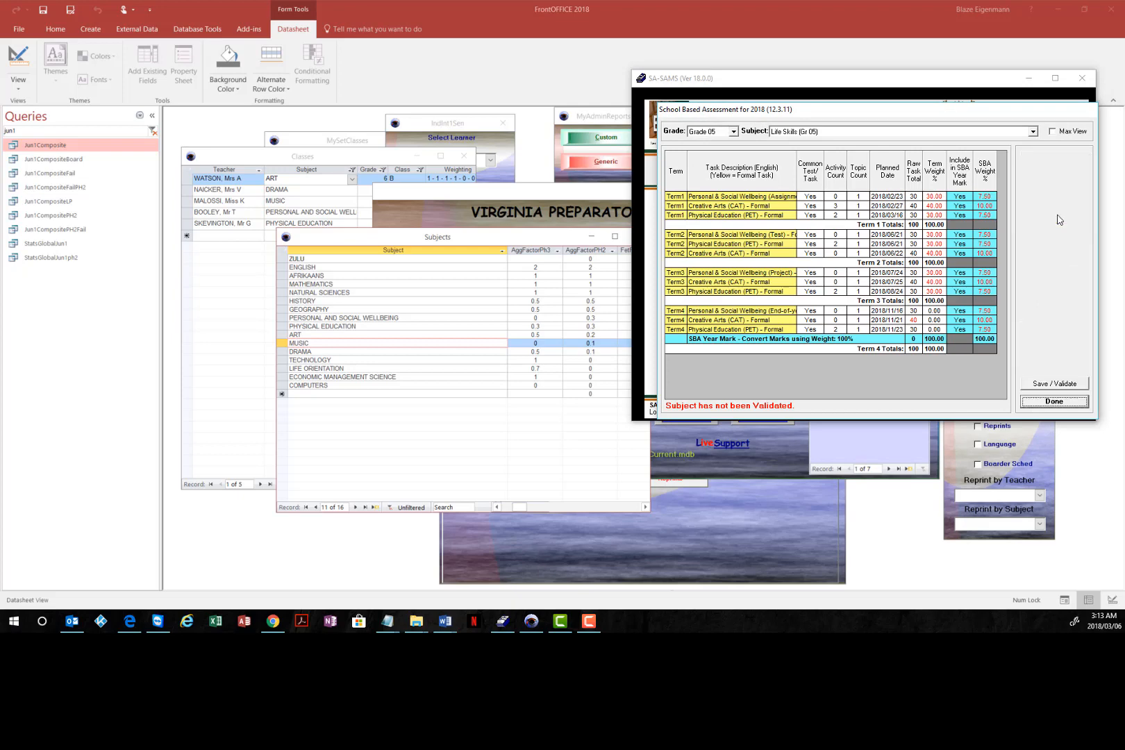
click(1054, 386)
click(578, 351)
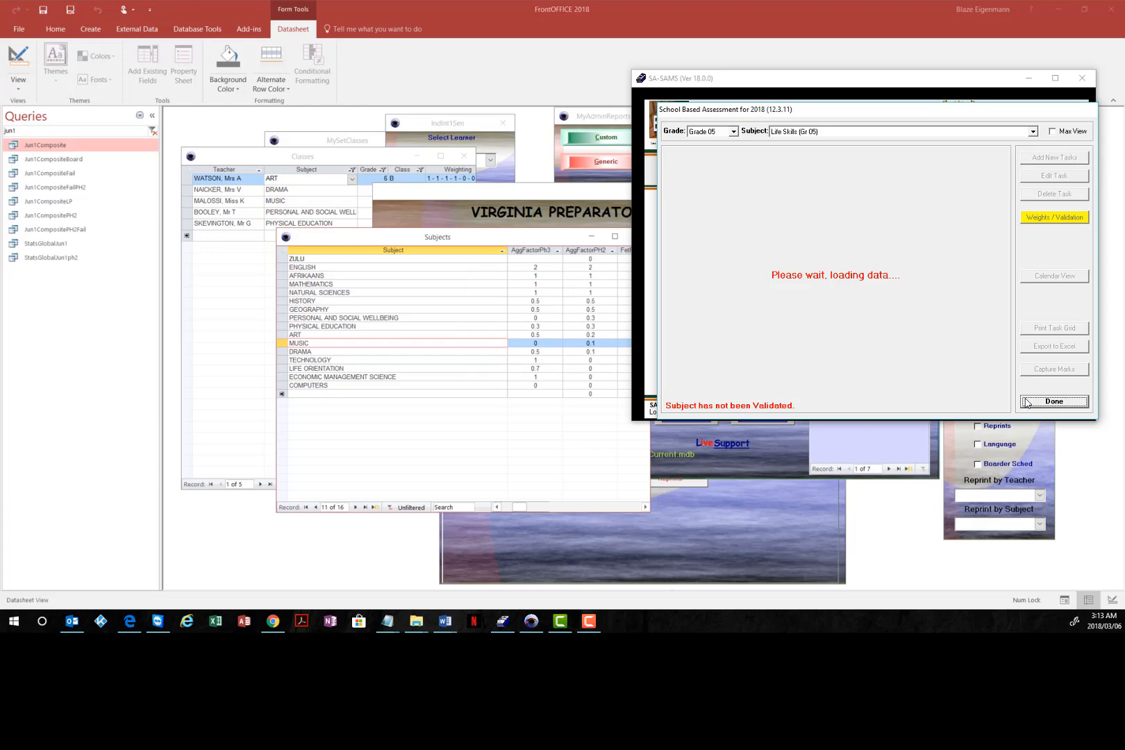
click(734, 132)
click(717, 157)
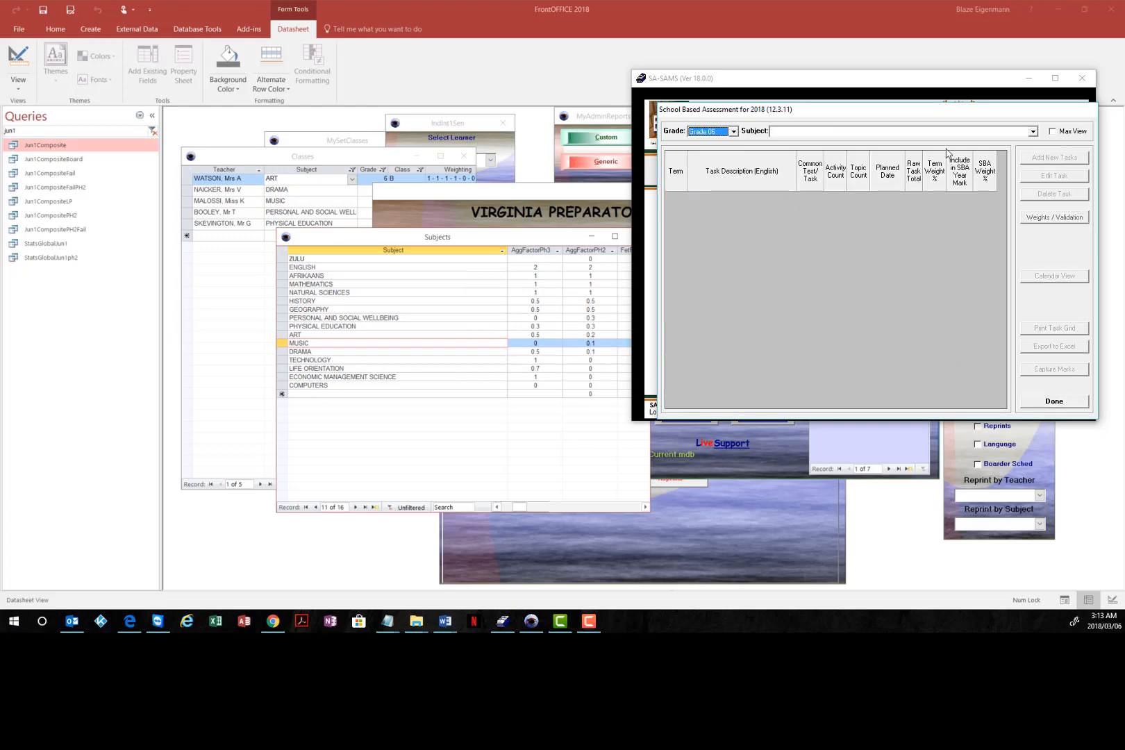
click(1033, 136)
Leave the programme of assessment and load the Term 1 learner SBA results for all classes of Grade 06 Life Skills
click(1050, 404)
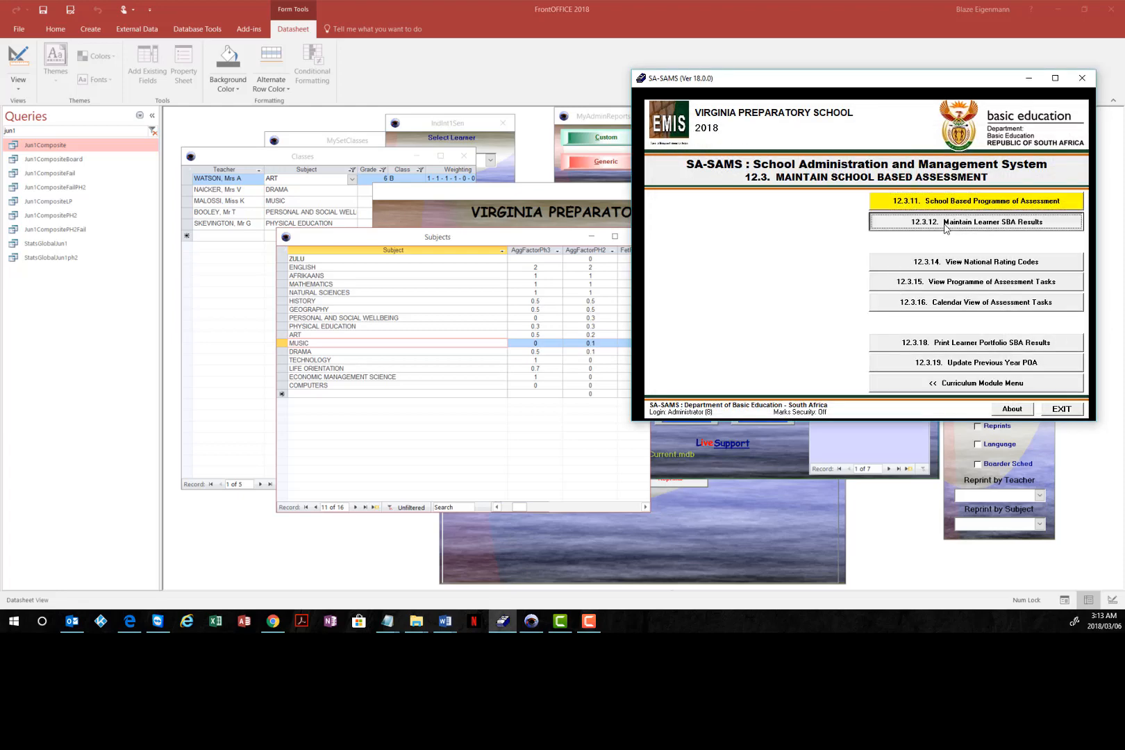
click(944, 226)
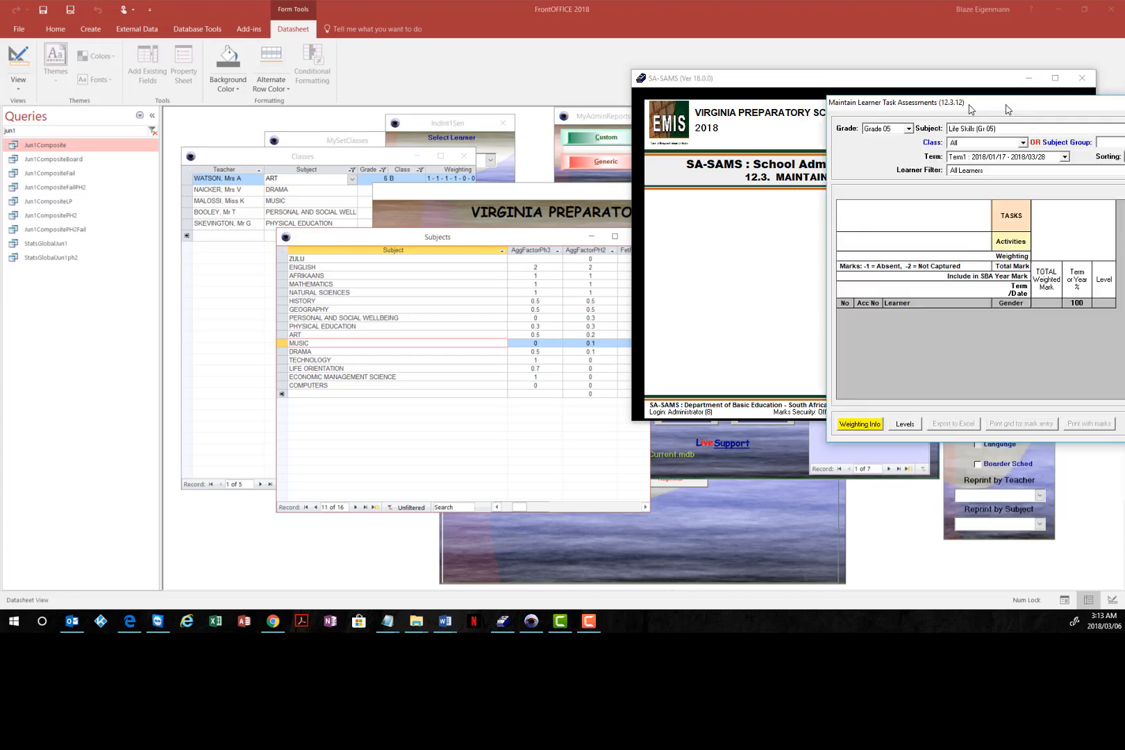
click(703, 136)
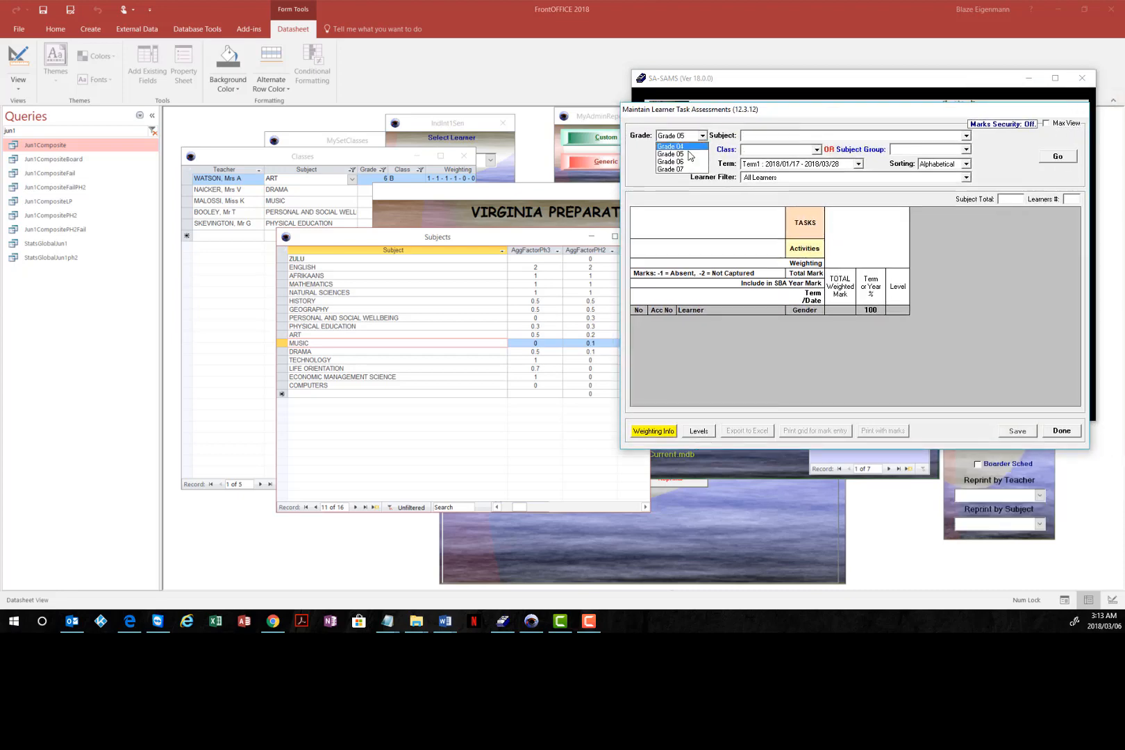
click(678, 164)
click(964, 138)
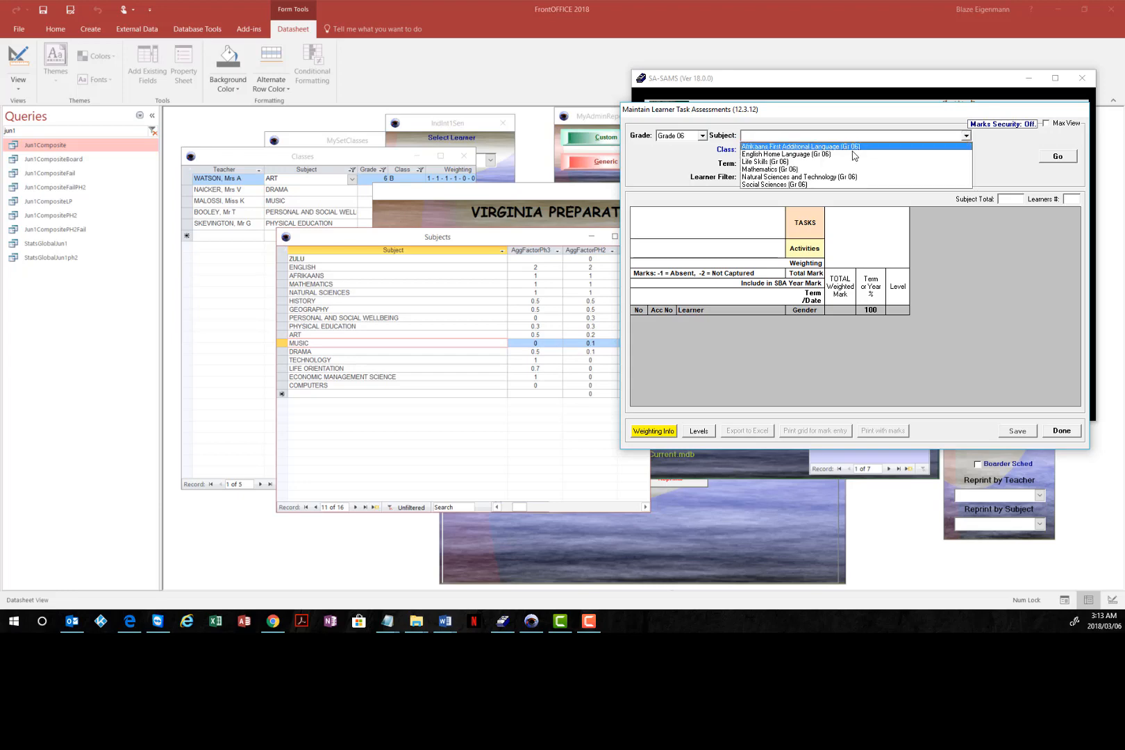
click(775, 166)
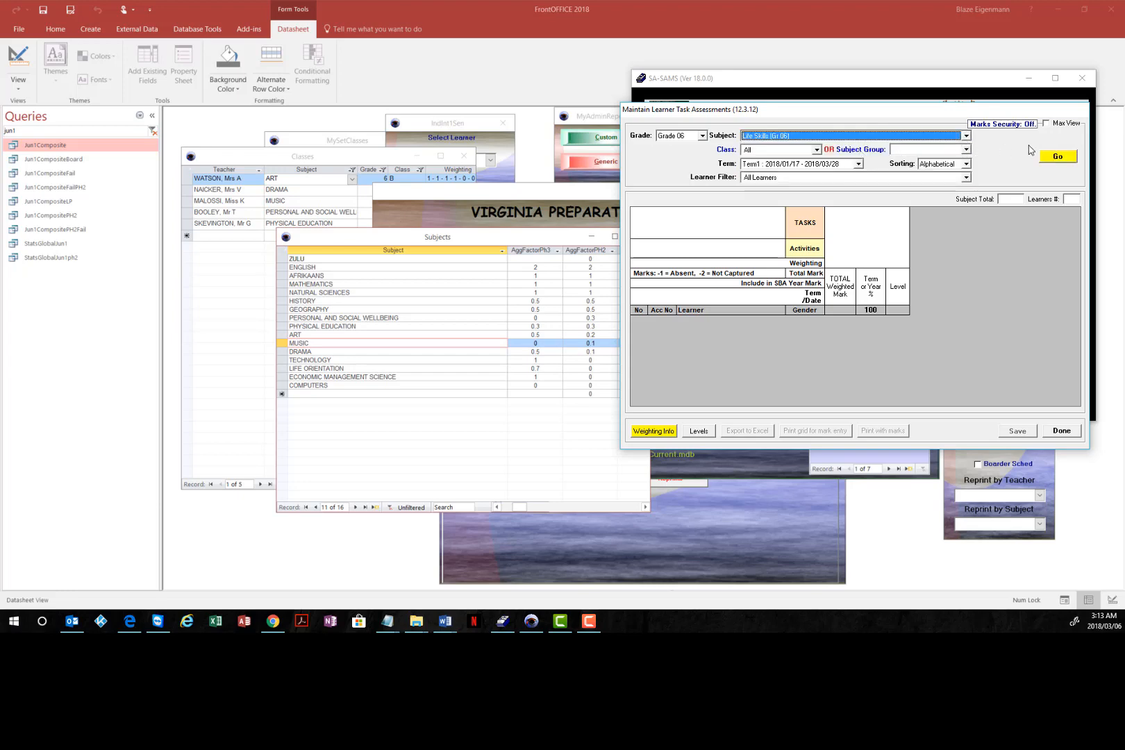
click(1073, 159)
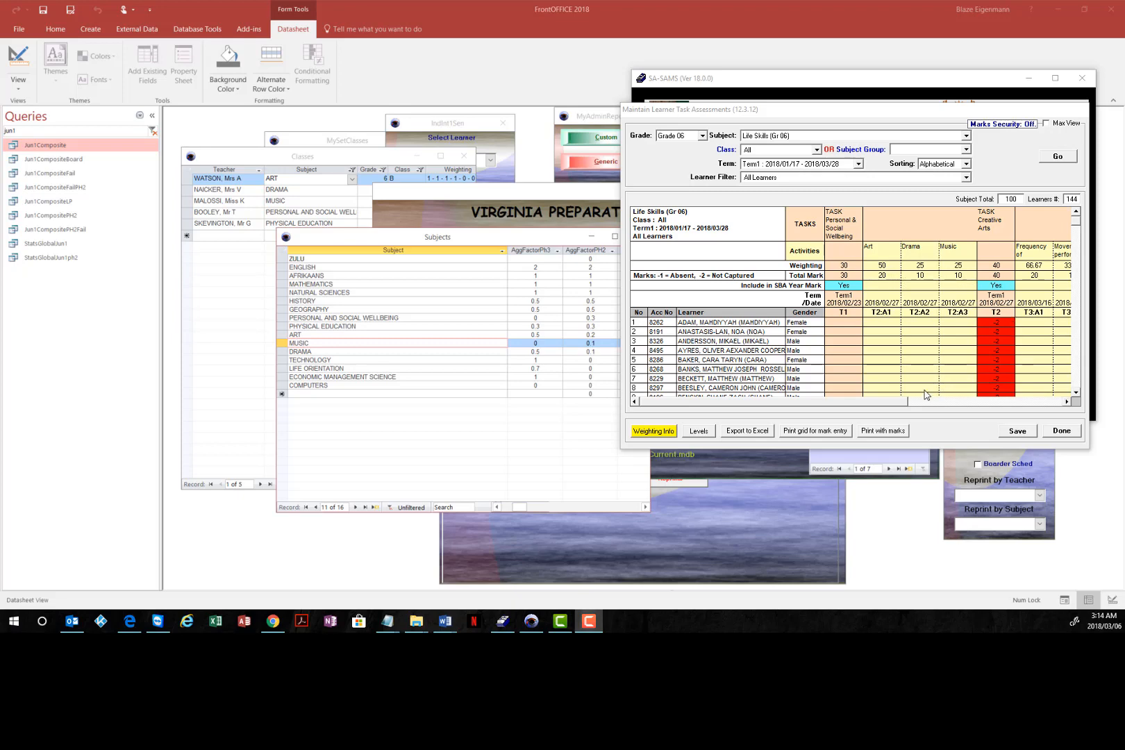
Examine the activity columns, weightings and total marks of the Grade 06 Life Skills tasks, and close the learner results
mouse_move(897, 404)
mouse_down()
mouse_move(993, 406)
mouse_move(876, 405)
mouse_up()
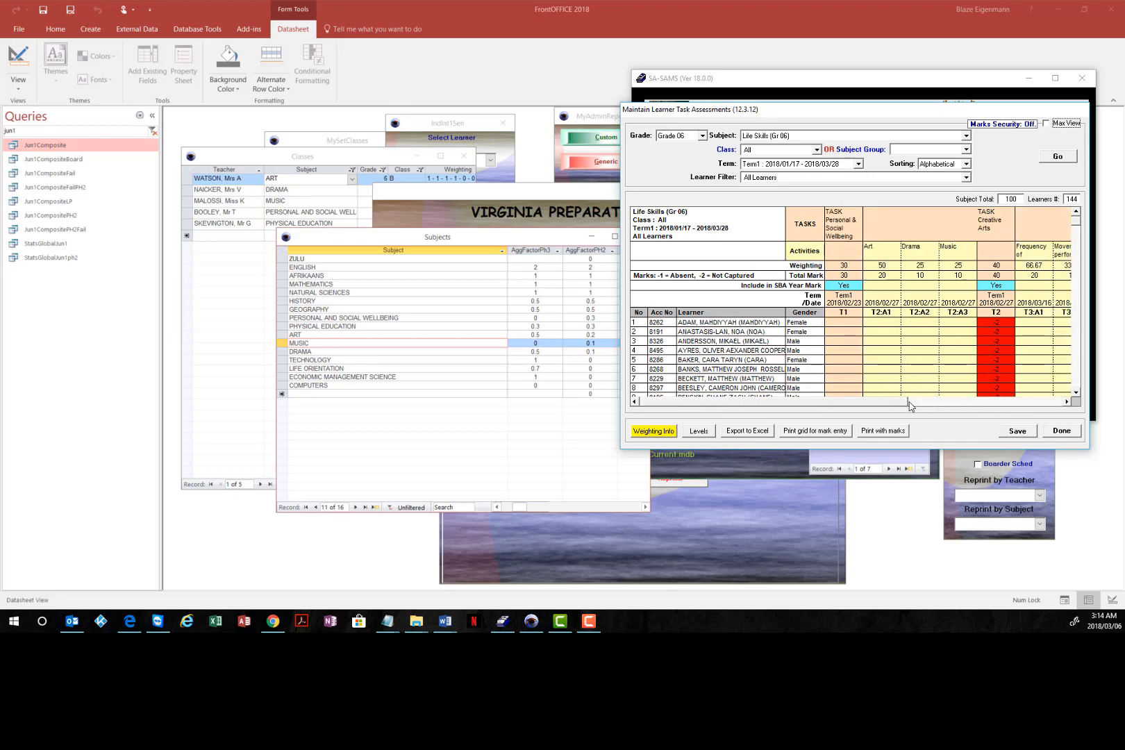
drag(911, 406, 813, 394)
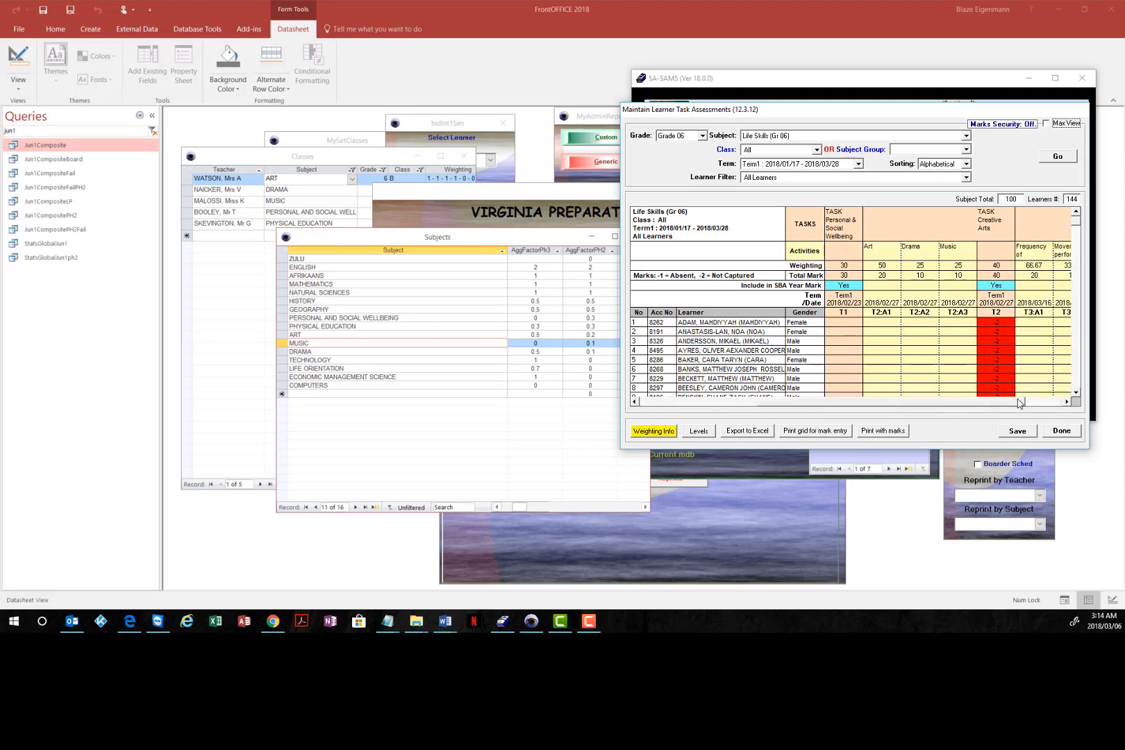
drag(895, 404, 781, 408)
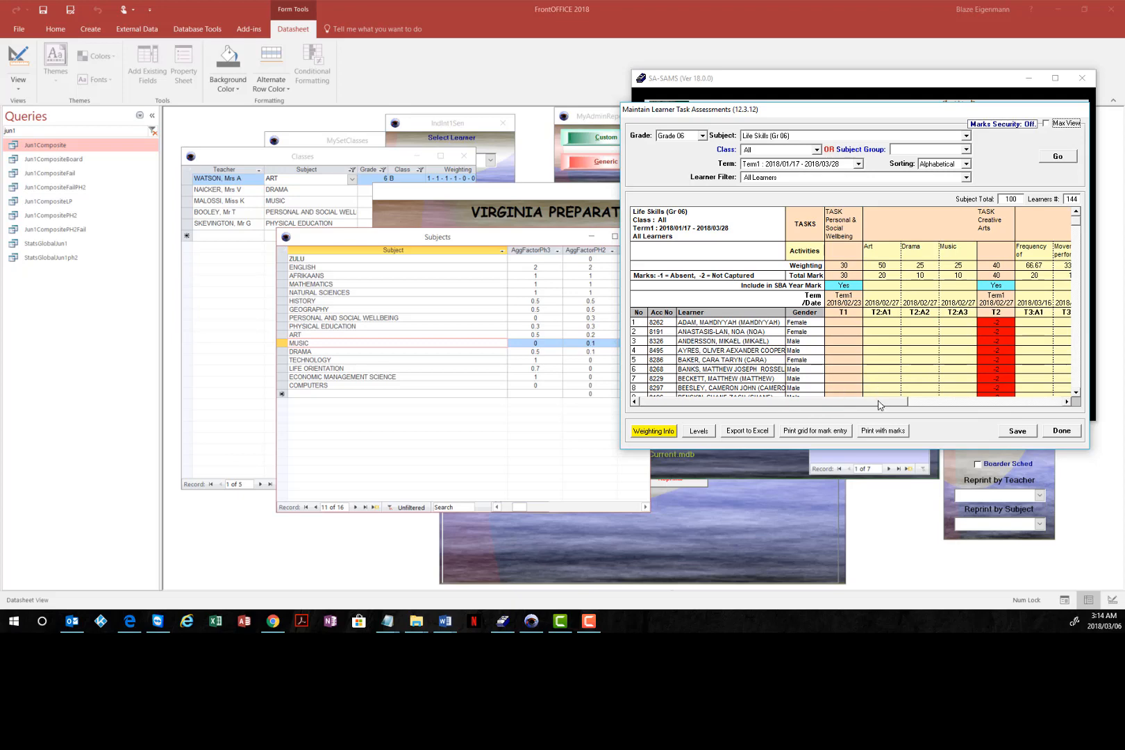
click(920, 405)
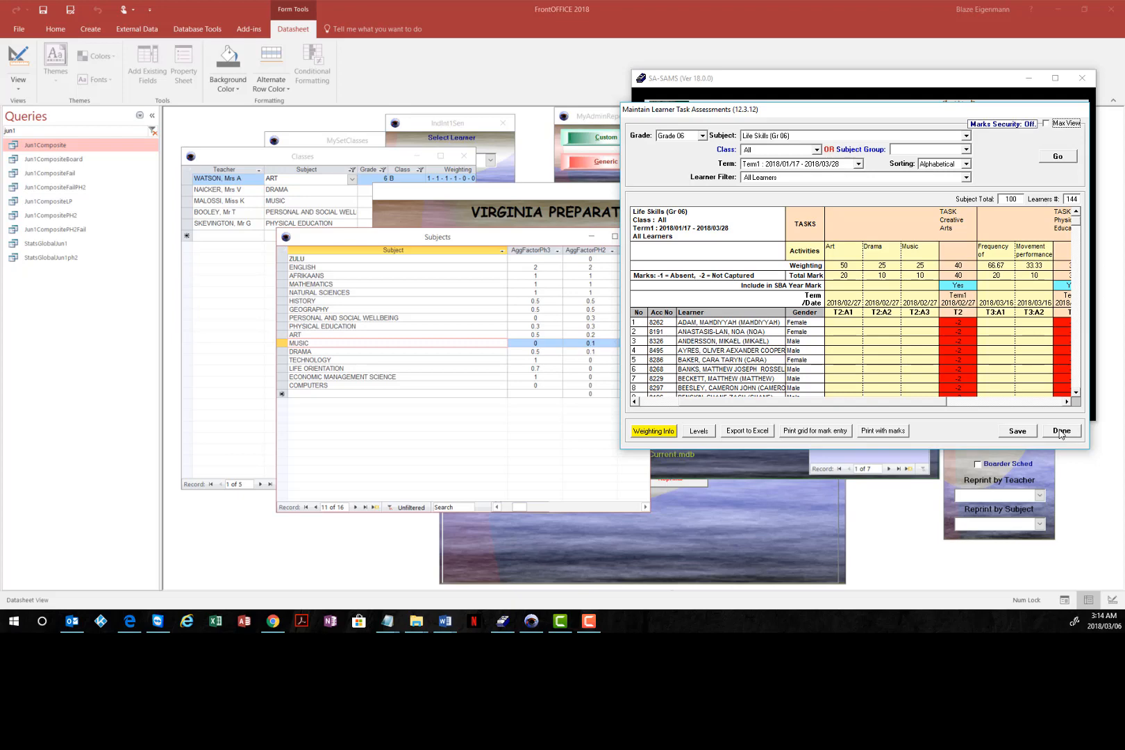
key(F10)
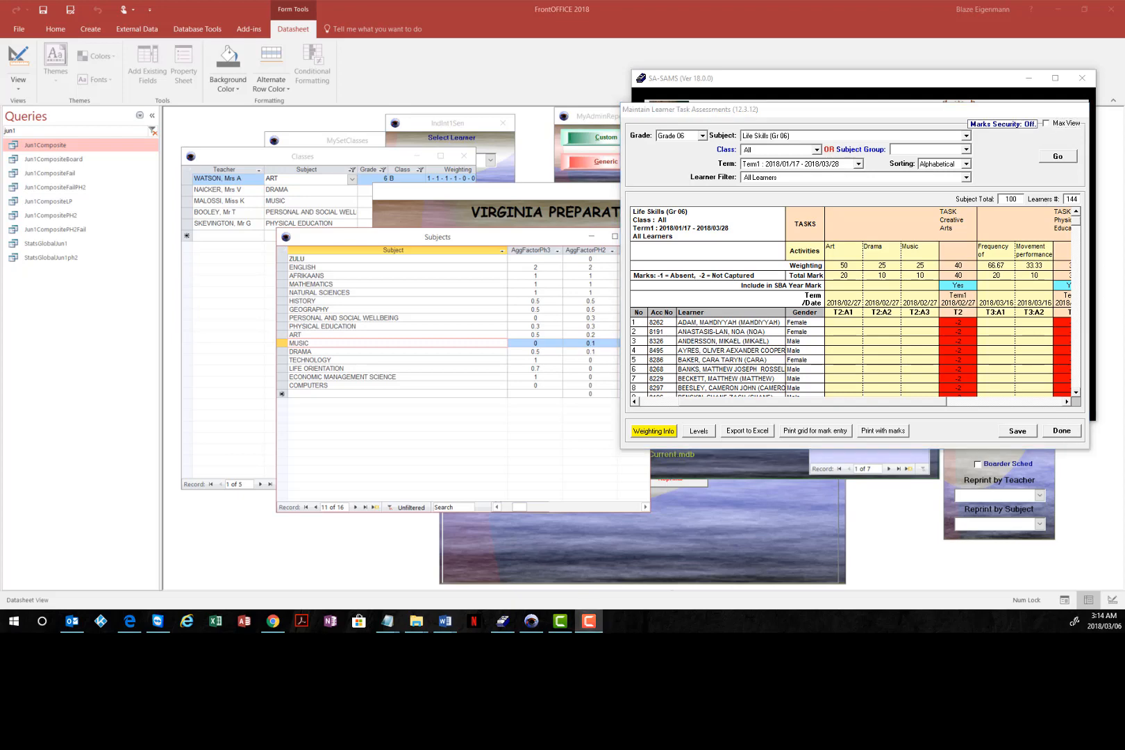
click(1070, 432)
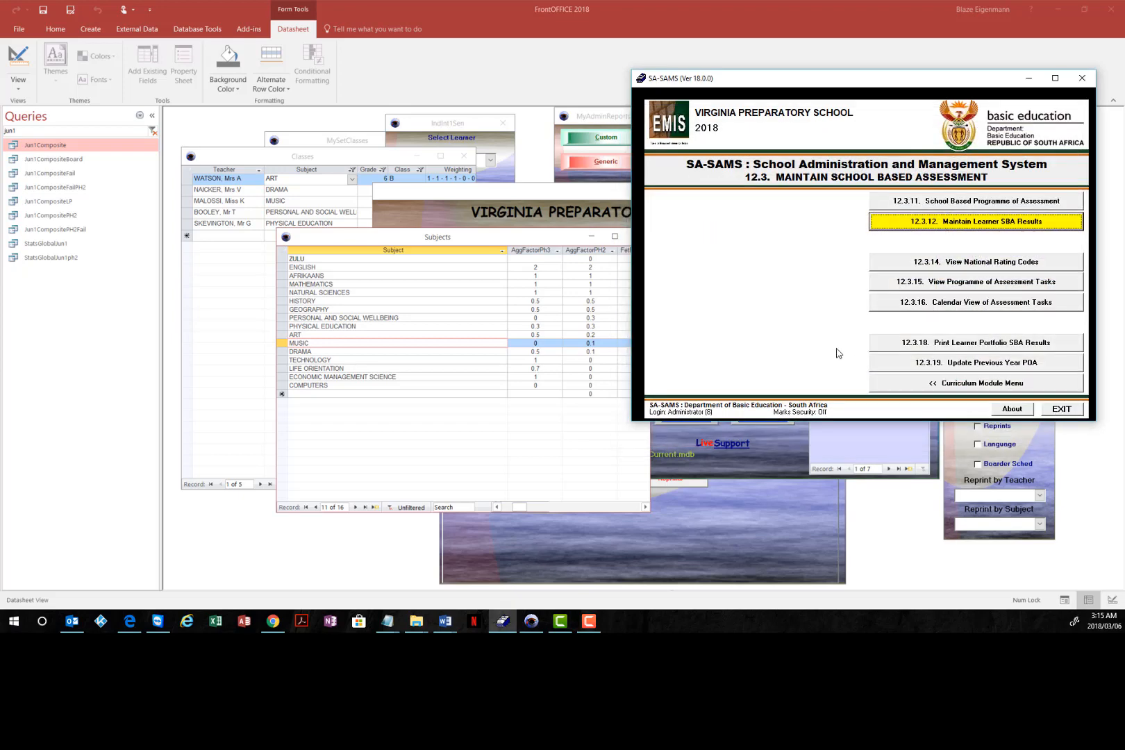
Switch to FrontOFFICE, open the Excel Marksheet Manager, and select term 1 and the class ART 6B for marksheet generation
click(764, 541)
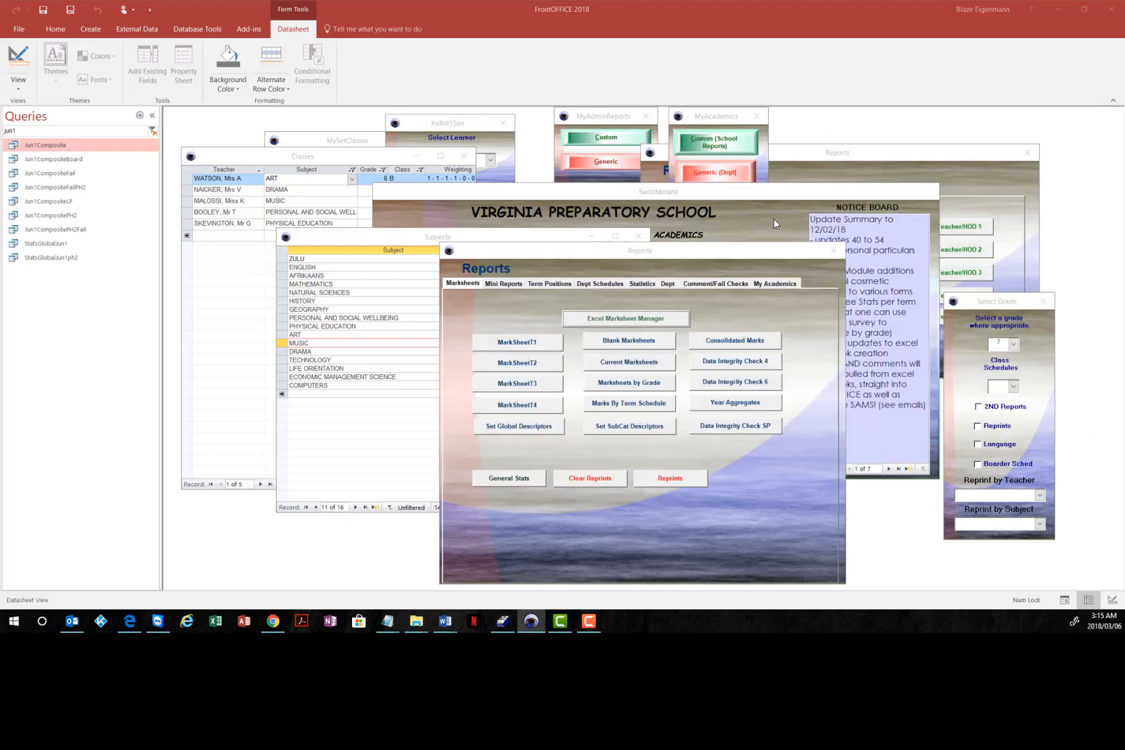
click(625, 321)
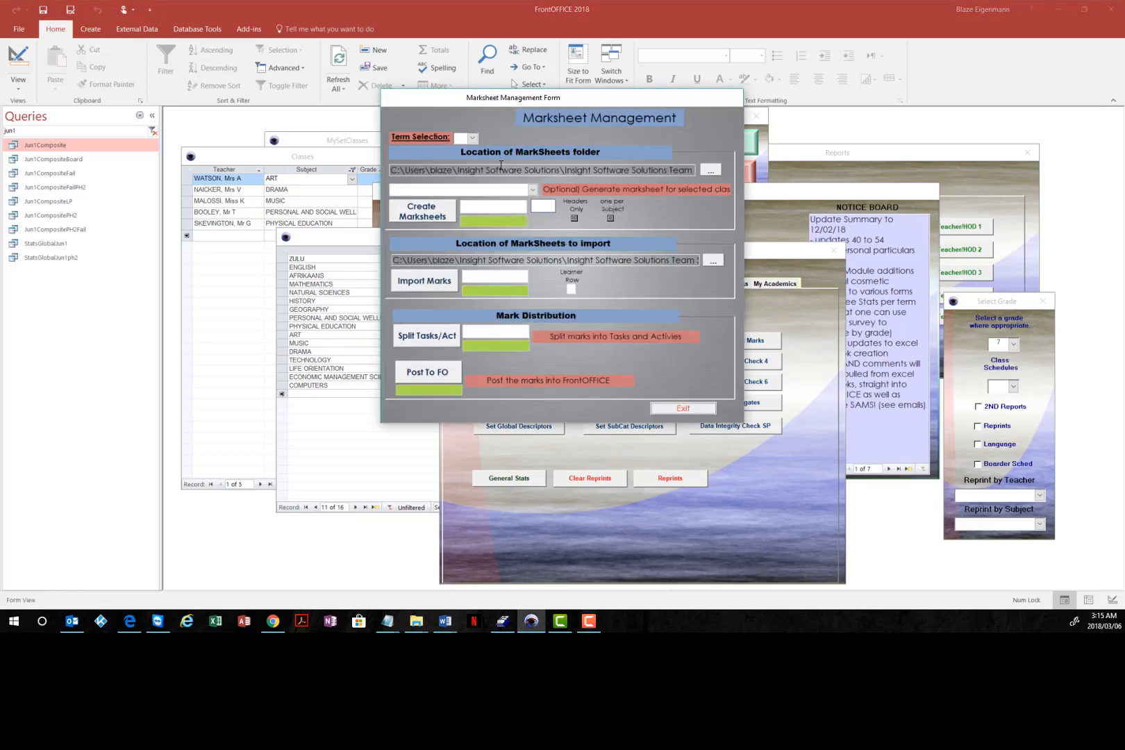
click(472, 138)
click(466, 151)
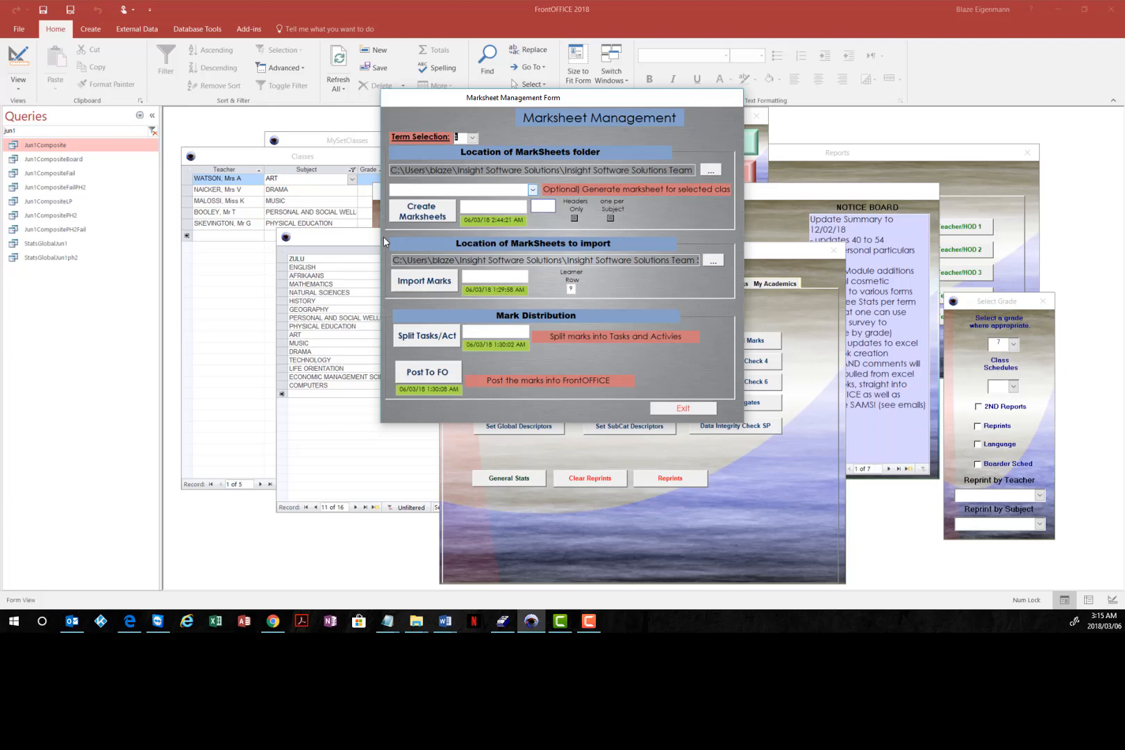
click(532, 191)
scroll(509, 249, down, 8)
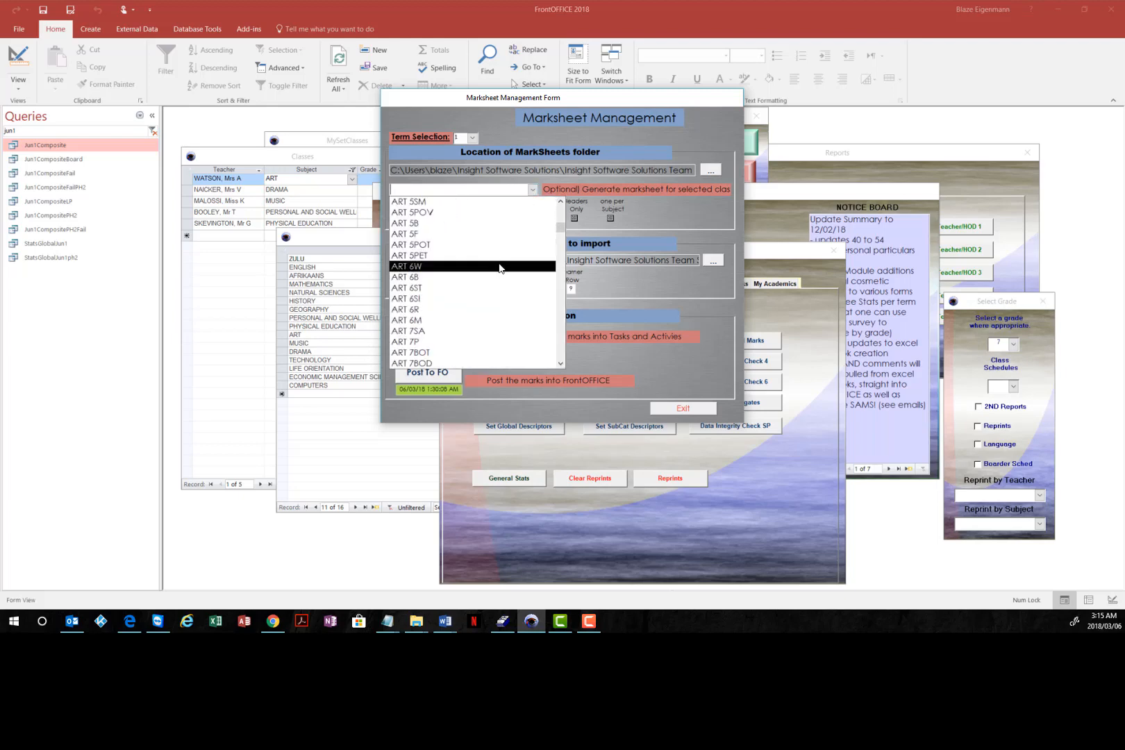
click(435, 277)
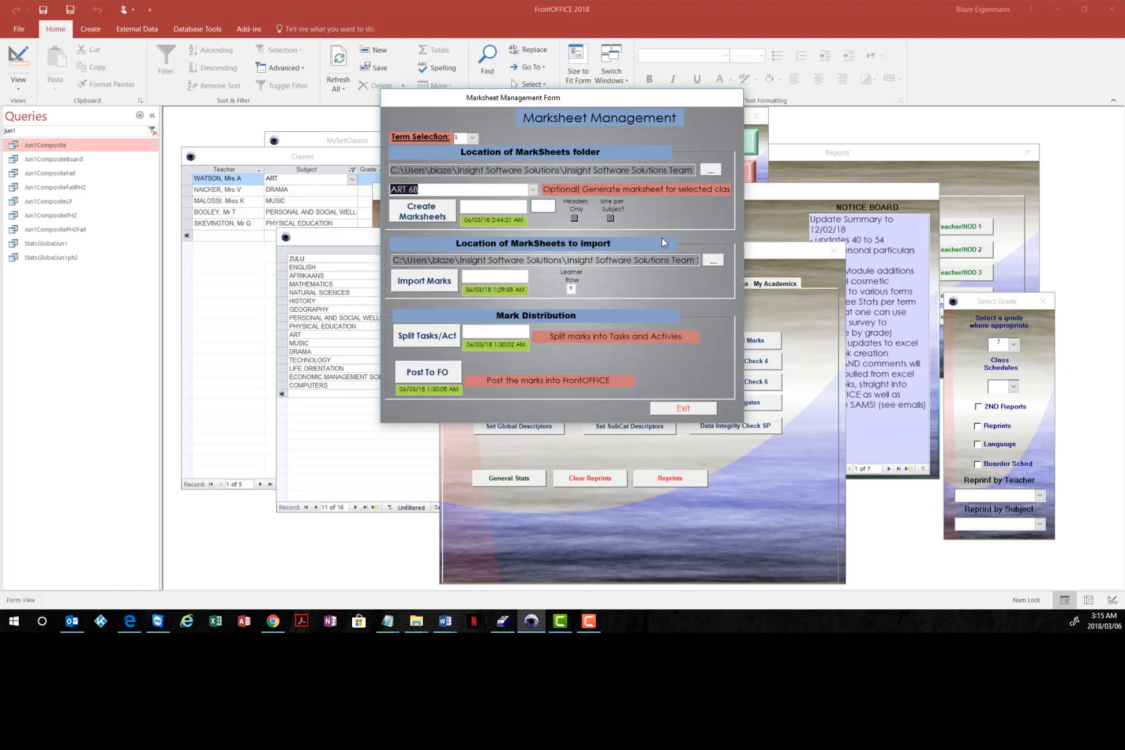
click(352, 244)
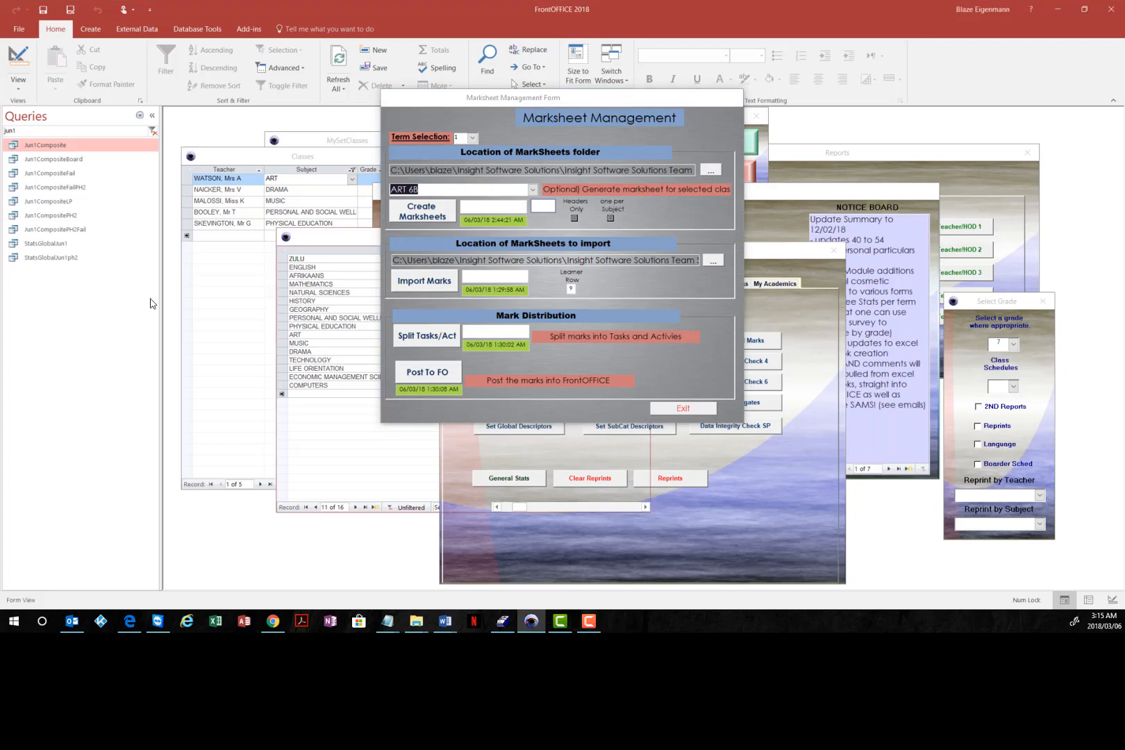
drag(340, 241, 294, 255)
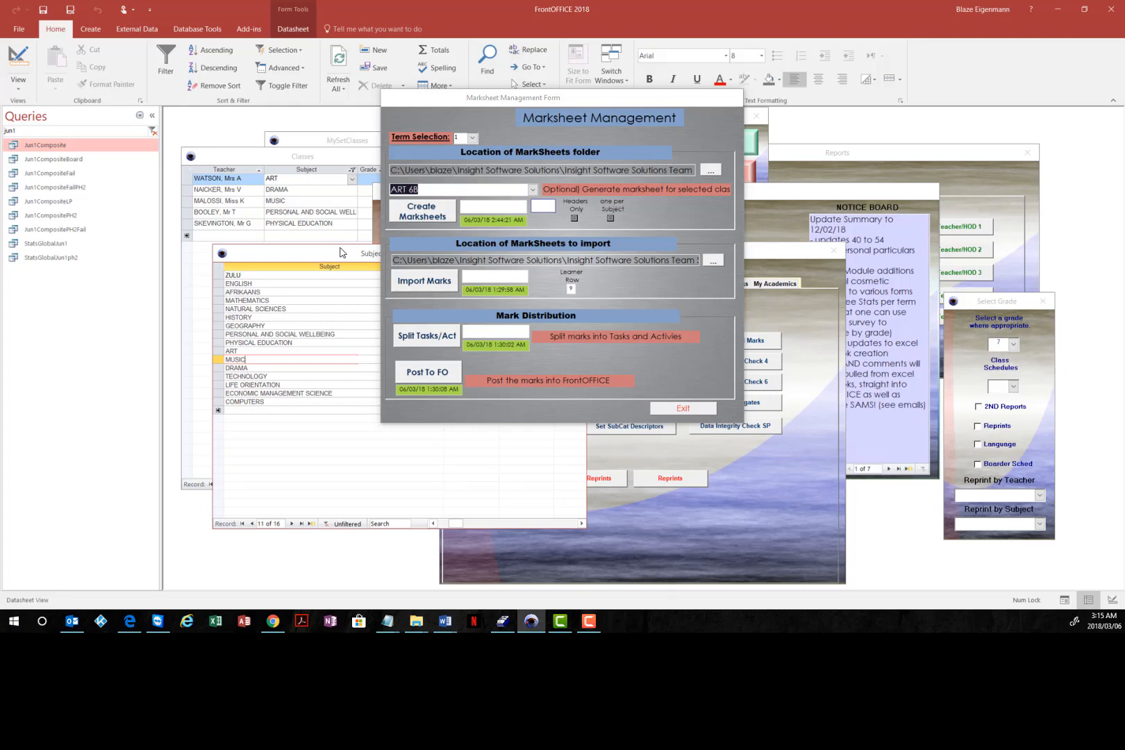
Switch to the WAT-ART-6B-Term1-2018 marksheet in Excel and examine the descriptions of the Personal & Social Wellbeing, Music, Drama and Art columns
key(alt+Tab)
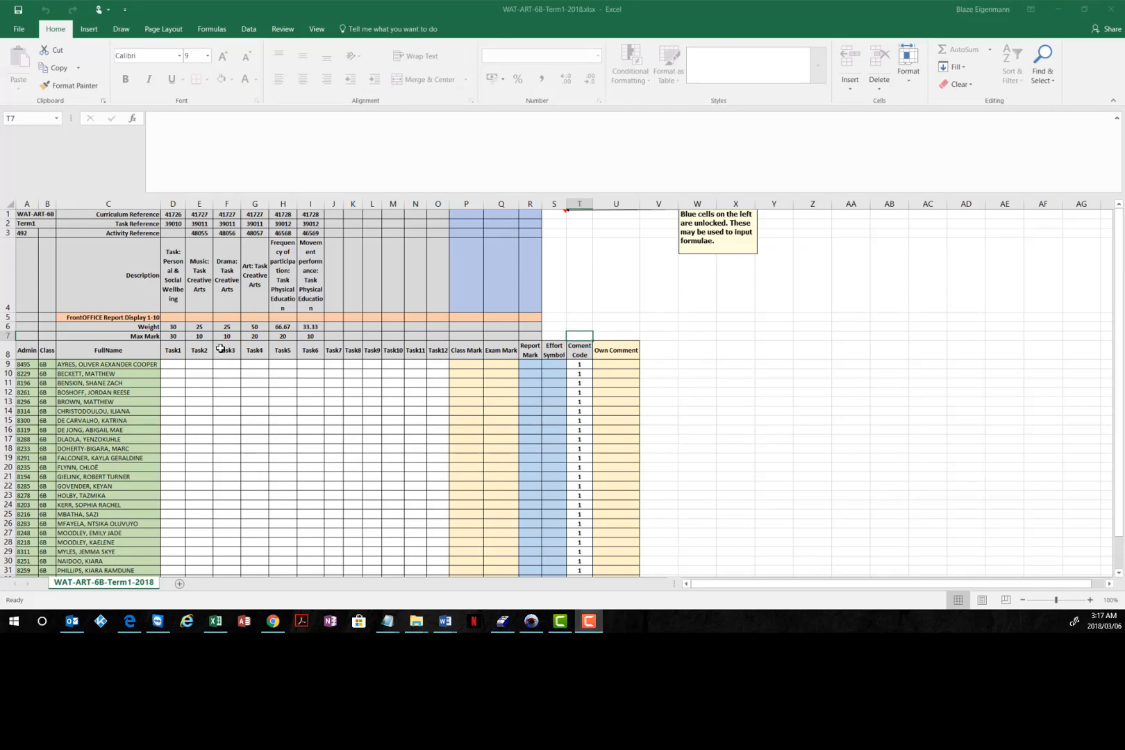
drag(204, 258, 243, 269)
click(174, 269)
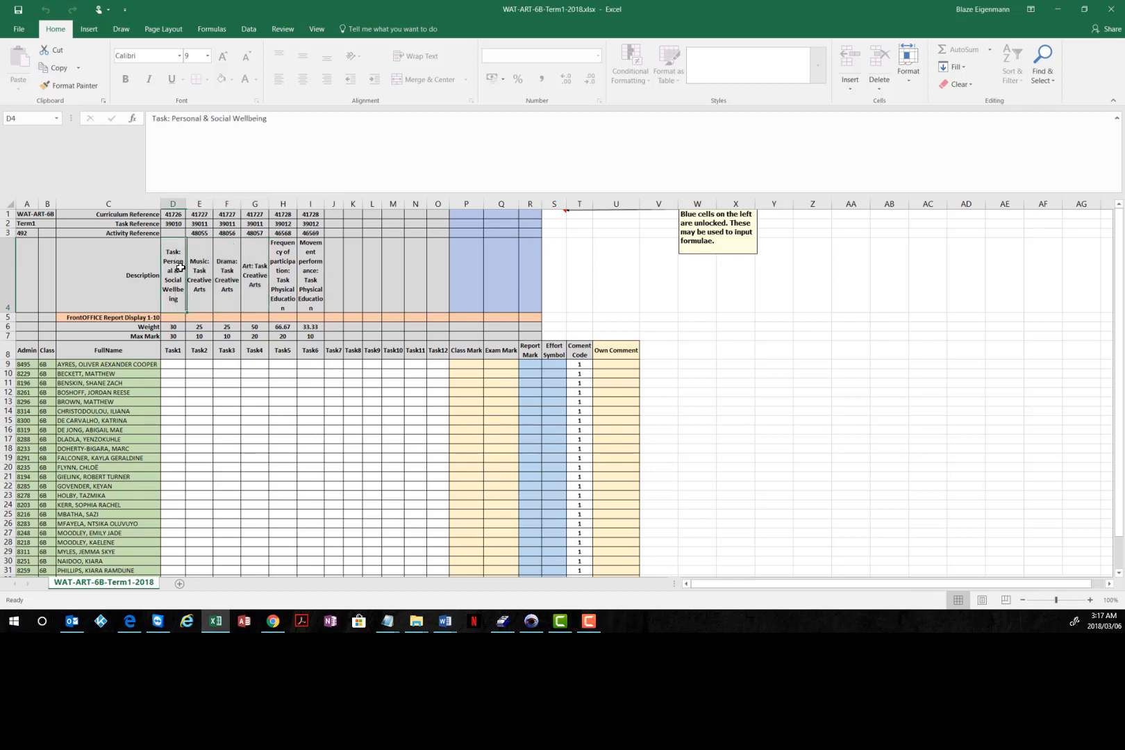
click(201, 271)
click(220, 269)
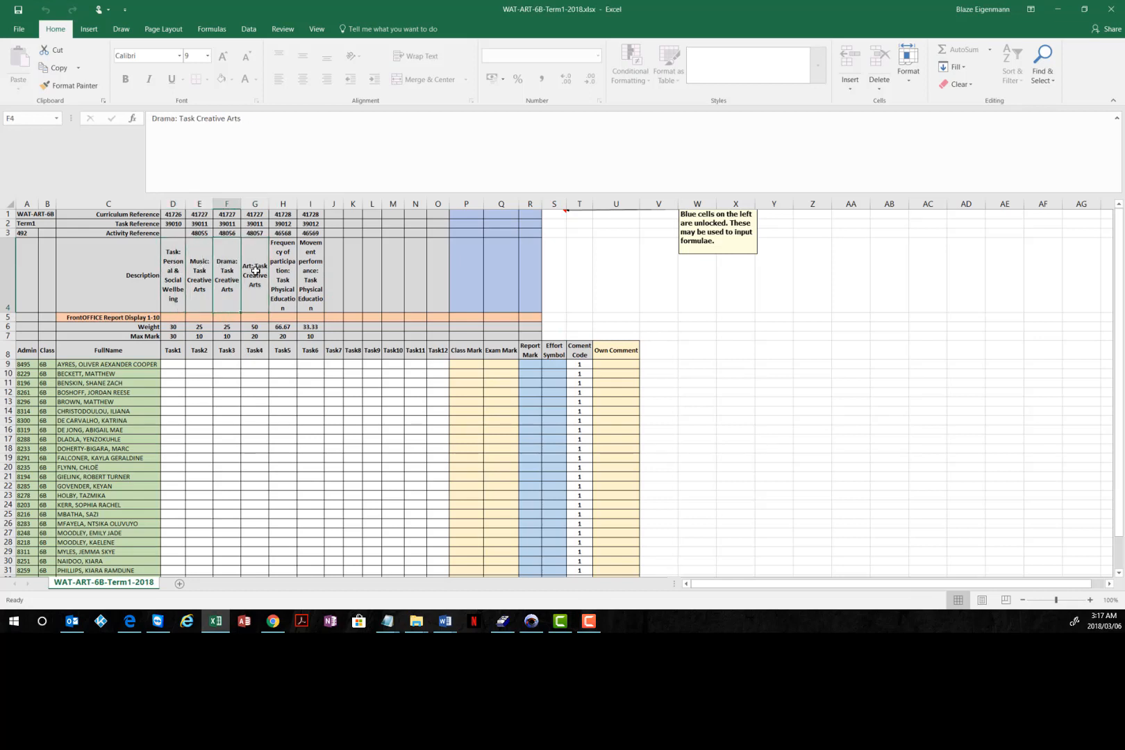
click(256, 271)
Check the maximum marks and weights of the Music, Drama and Art columns and the mark entry cells below them
click(200, 336)
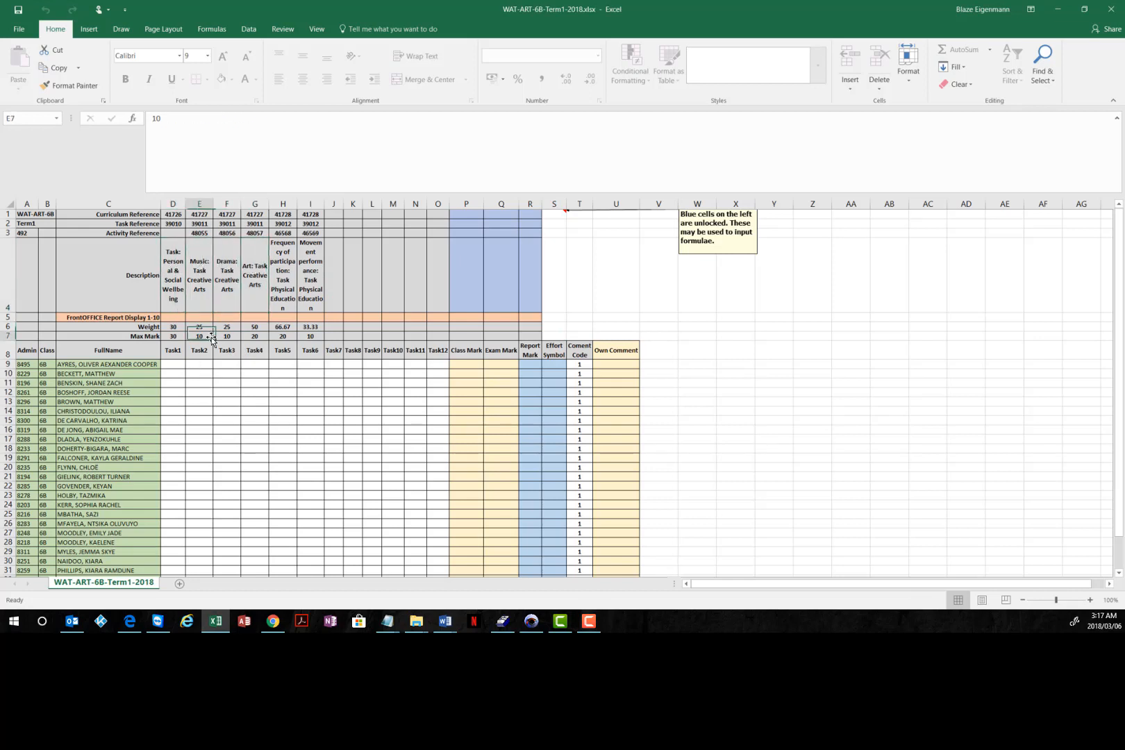
click(231, 336)
click(248, 337)
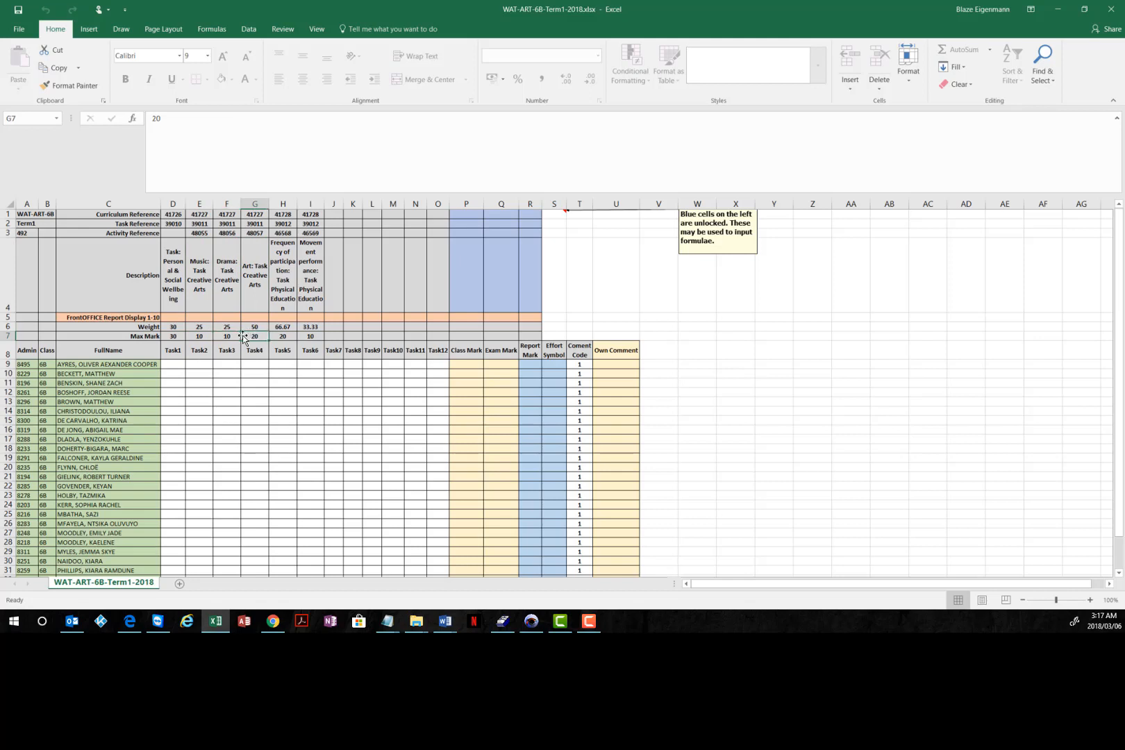
mouse_move(206, 325)
mouse_down()
mouse_move(246, 324)
mouse_move(196, 327)
mouse_move(206, 328)
mouse_up()
click(255, 366)
click(203, 363)
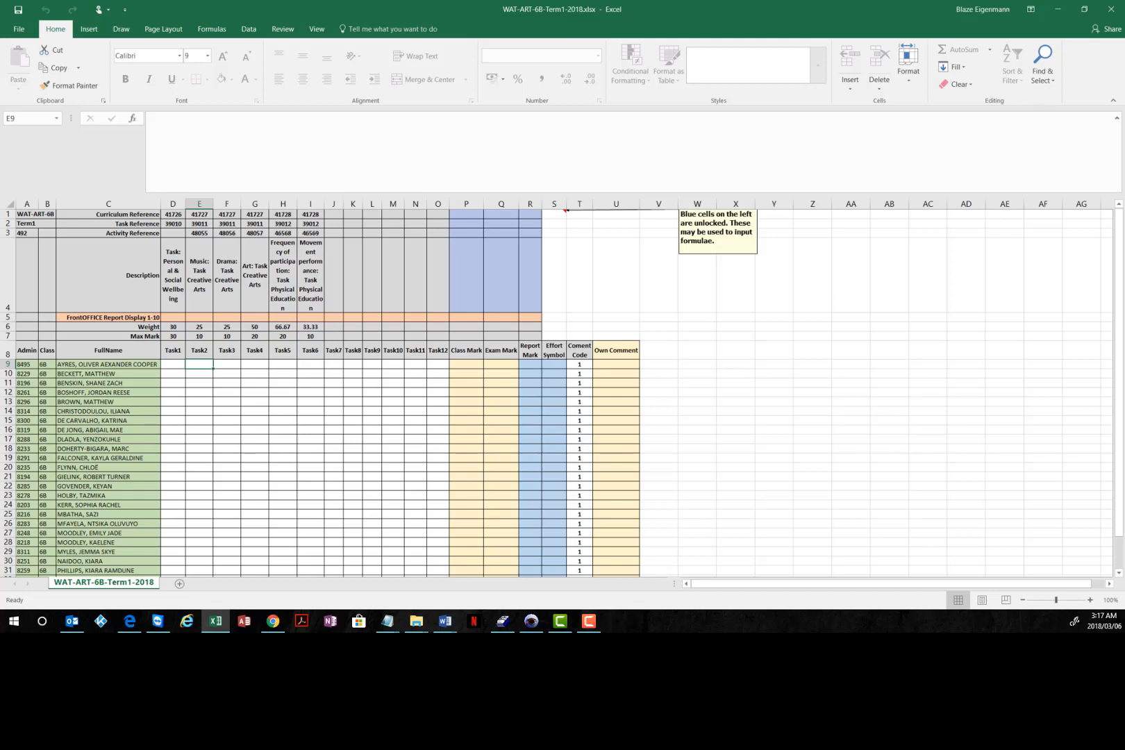
drag(176, 362, 170, 384)
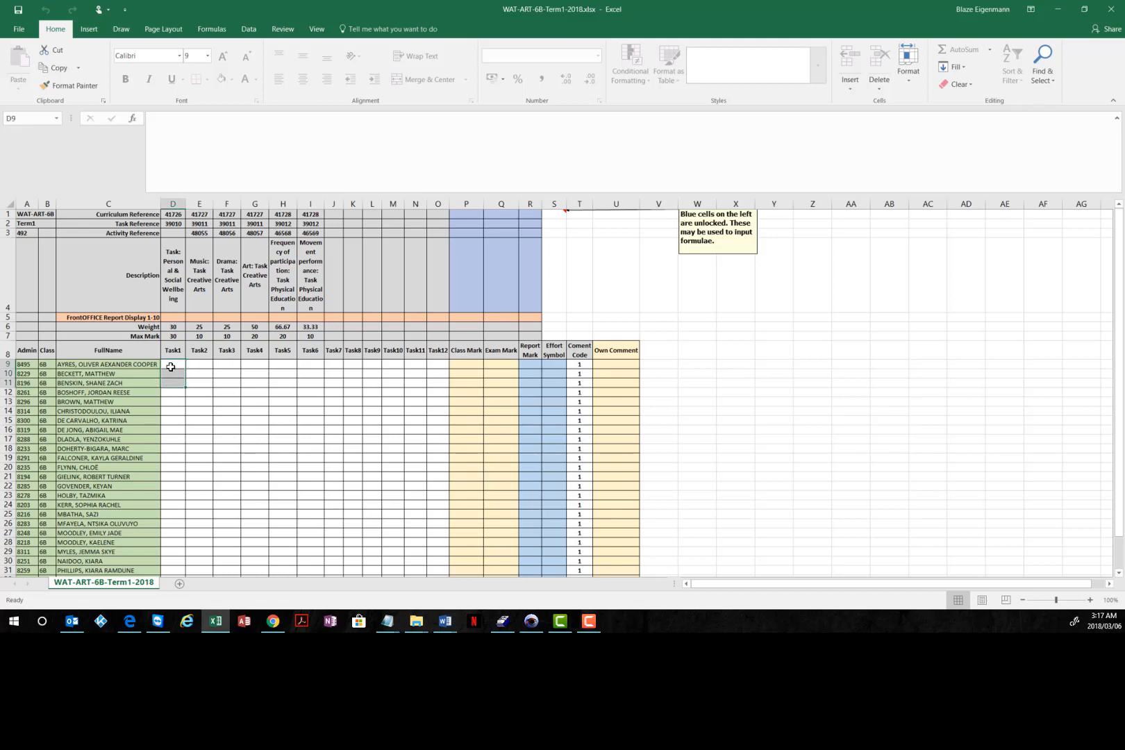
Enter marks of 8 for Music, 9 for Drama and 17 for Art in the first learner's row
click(171, 203)
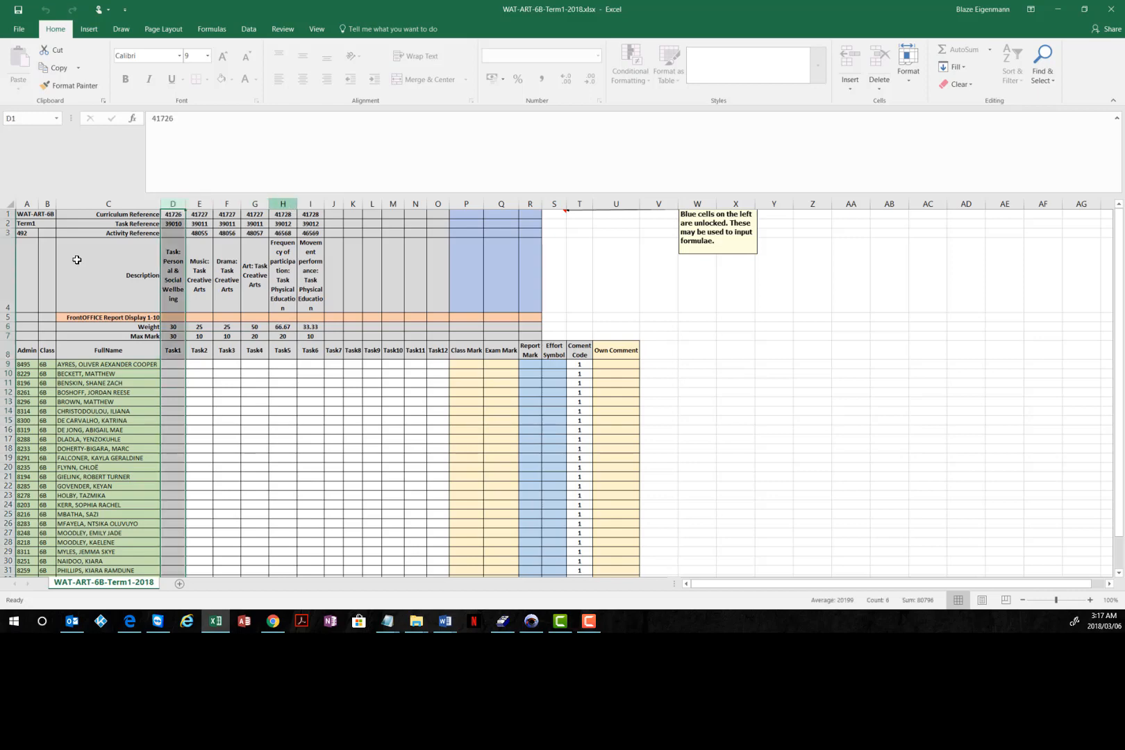
drag(292, 205, 312, 209)
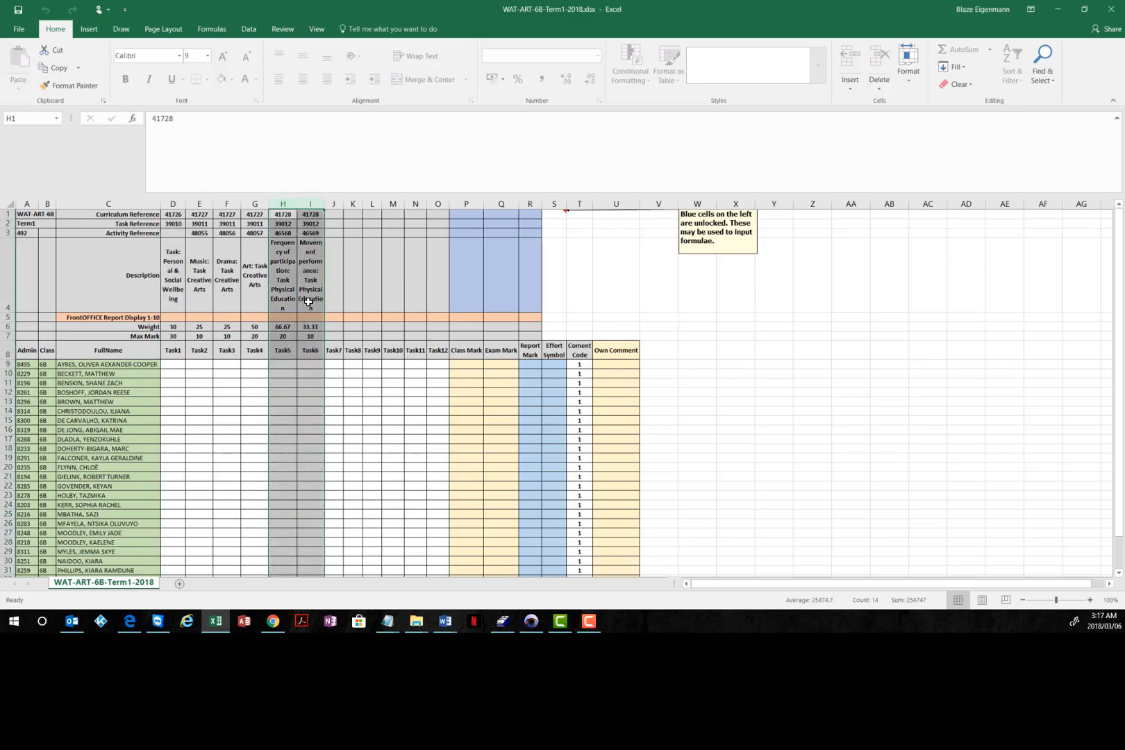
click(209, 364)
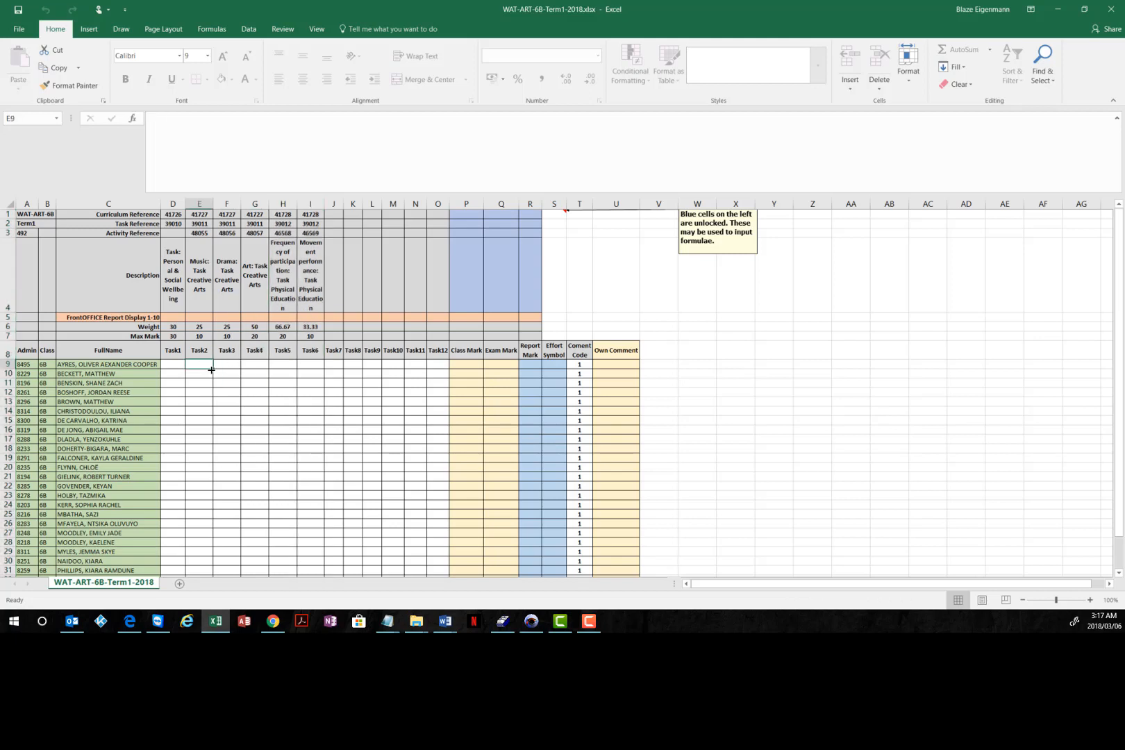
text(8)
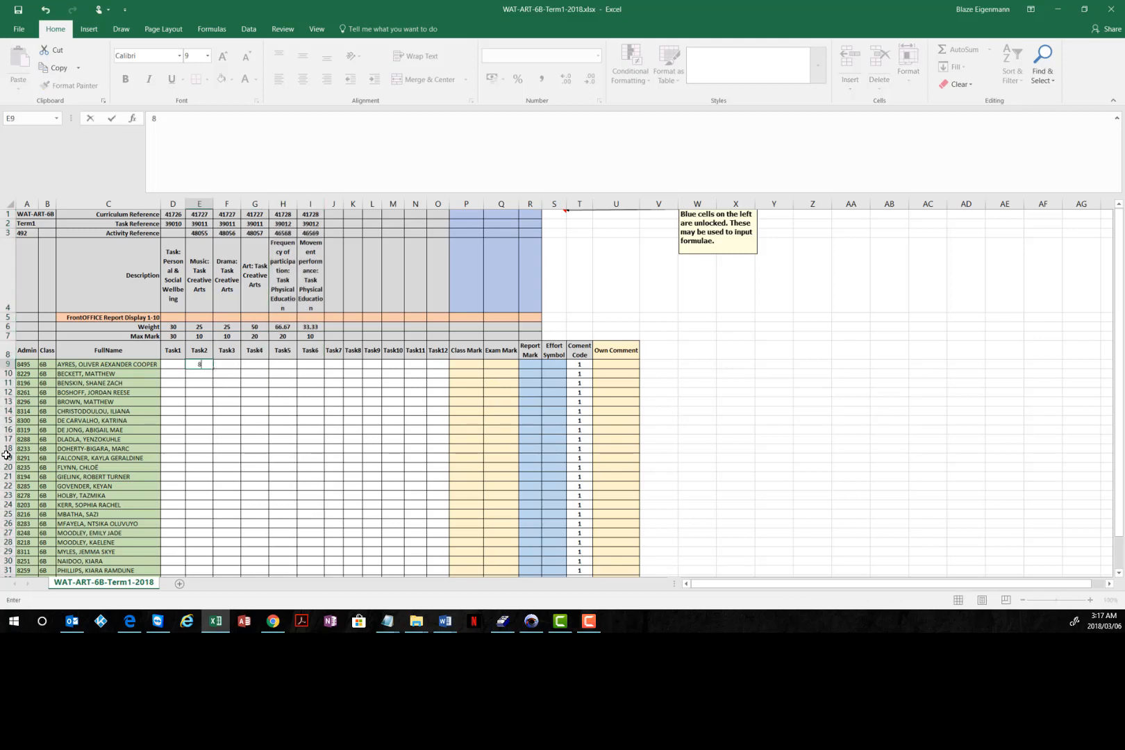
click(231, 364)
text(9)
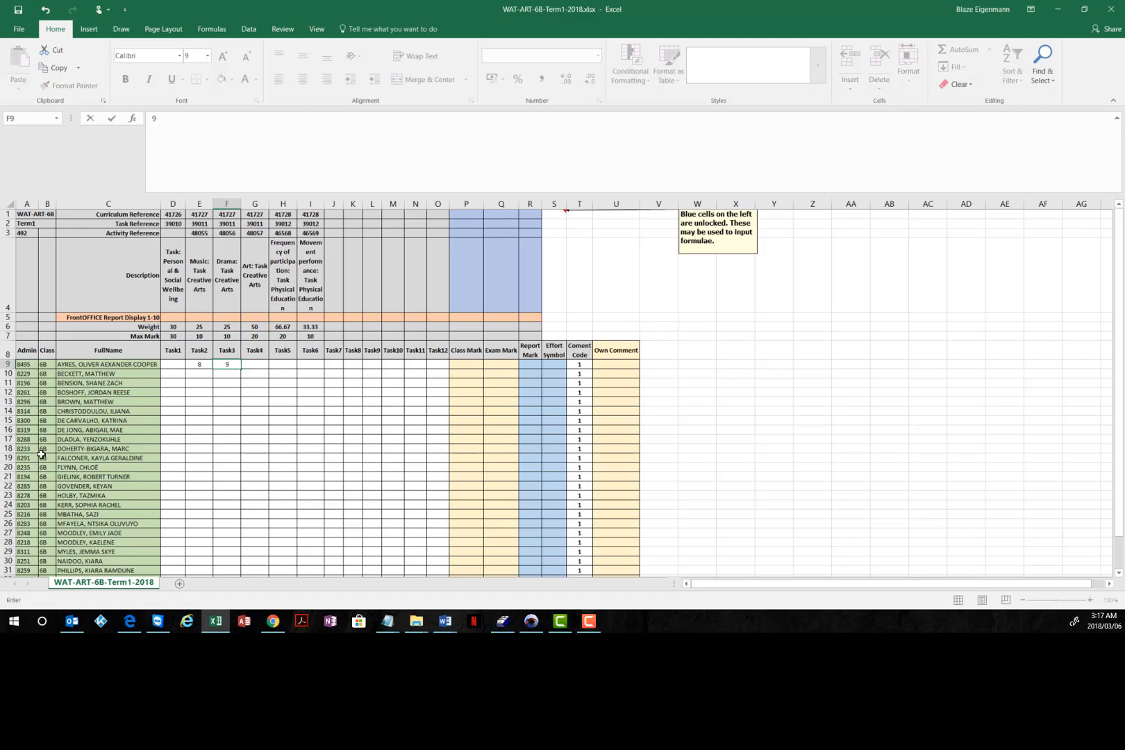
key(Tab)
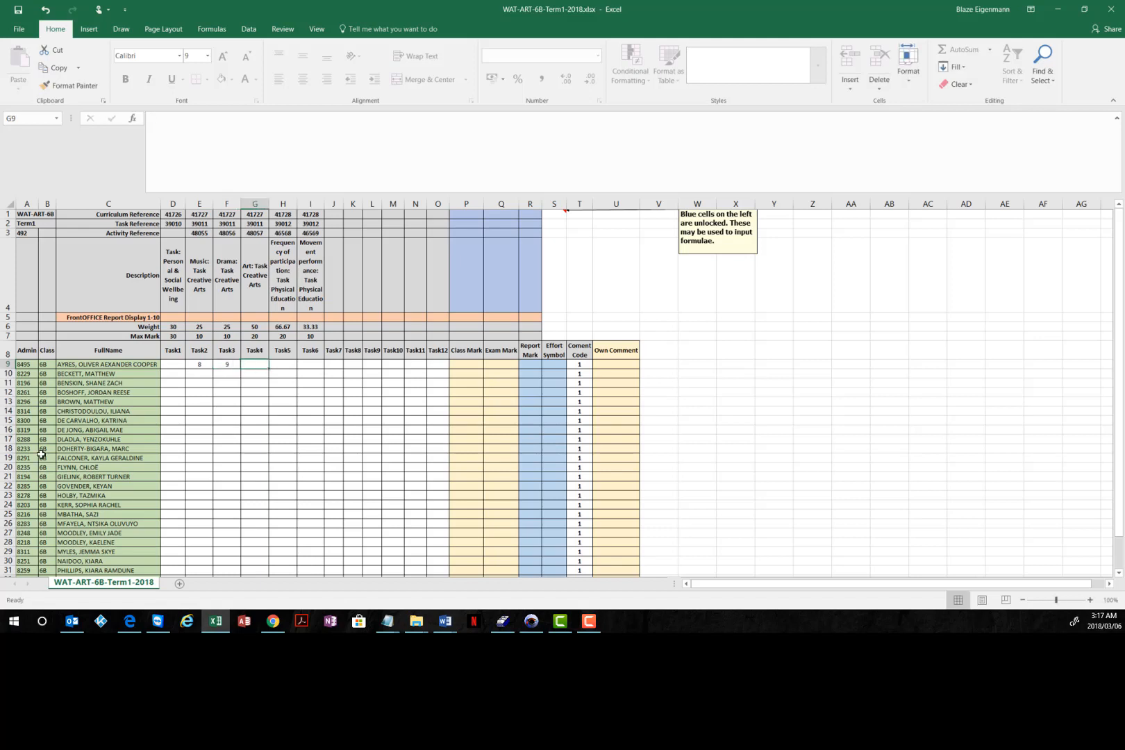
text(17)
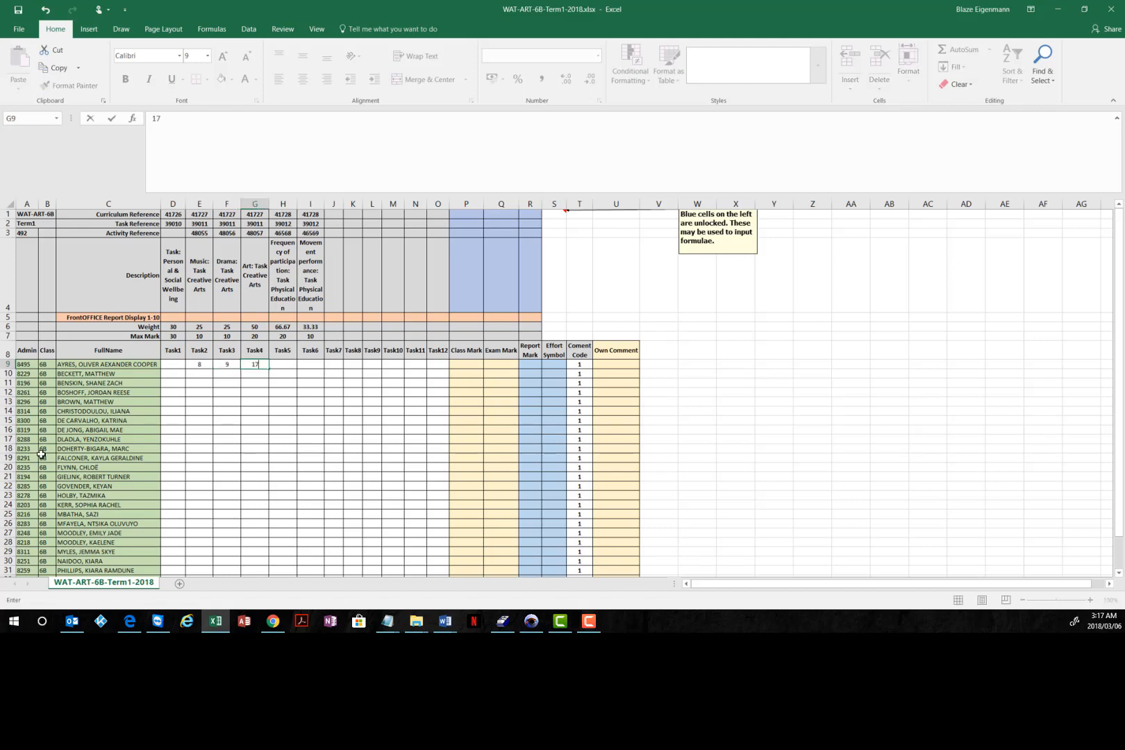
click(310, 391)
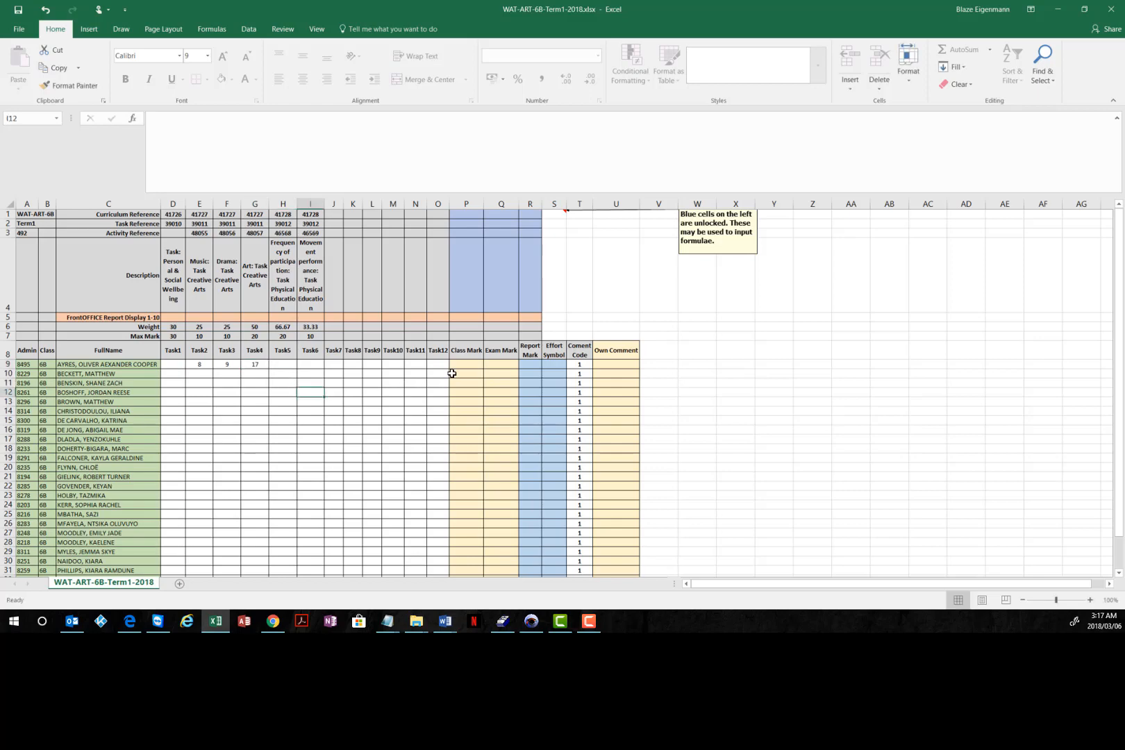
Check the first learner's Report Mark cell, and clear that learner's Music, Drama and Art marks
click(516, 367)
click(529, 366)
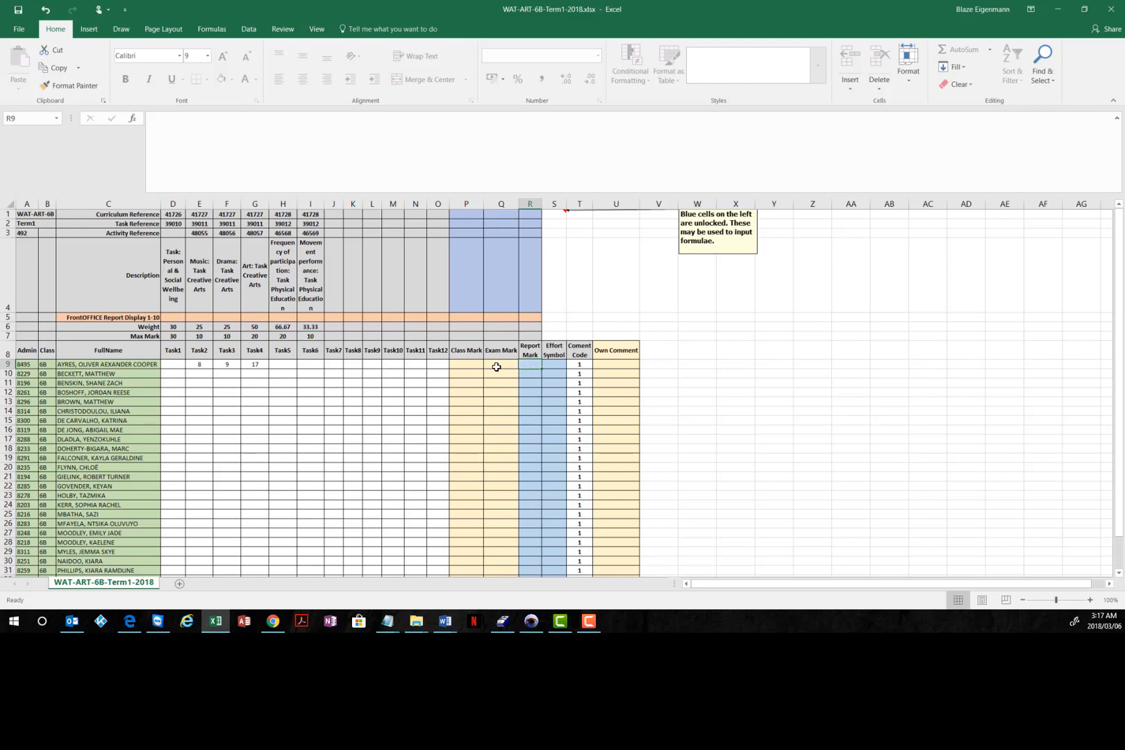
click(202, 366)
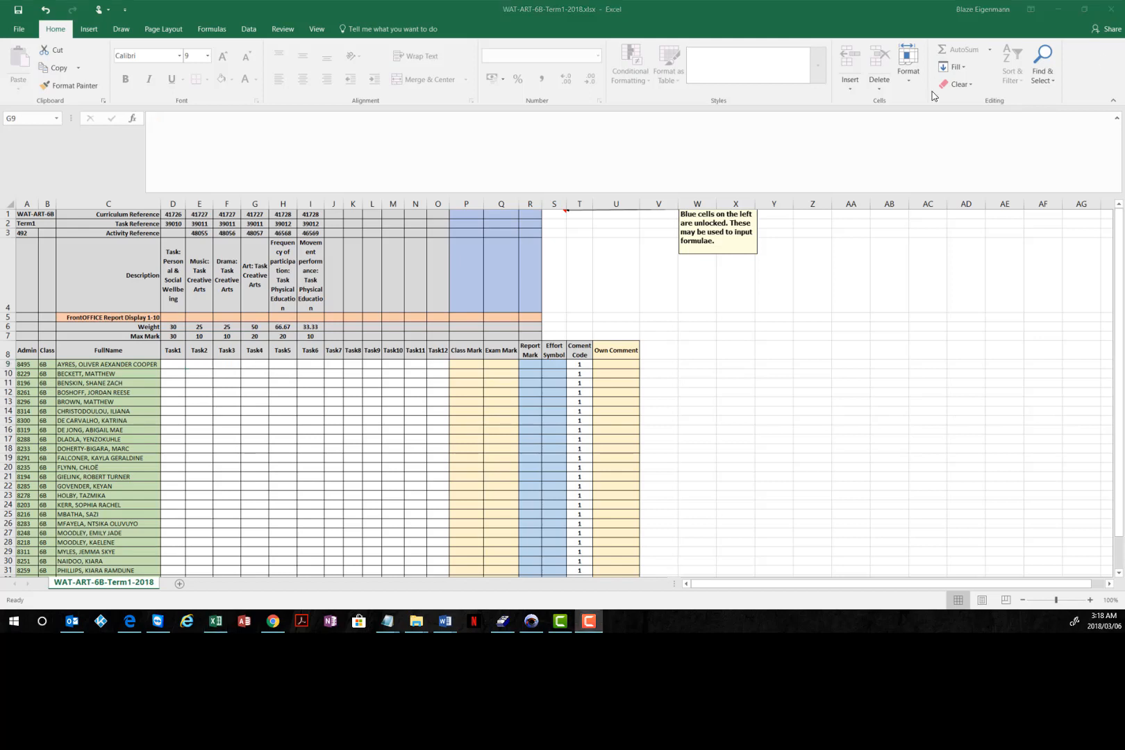
click(27, 477)
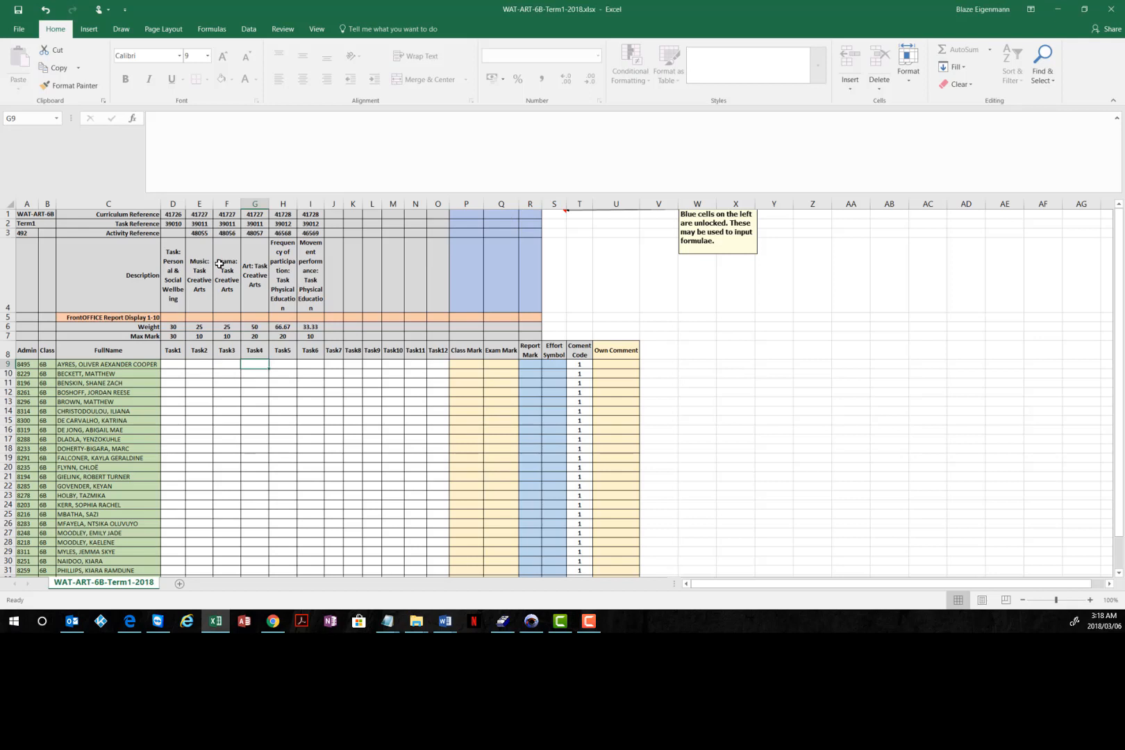
Examine the descriptions of the Personal & Social Wellbeing, Creative Arts and Physical Education columns and the maximum marks of the two Physical Education columns
drag(202, 265, 261, 266)
click(257, 392)
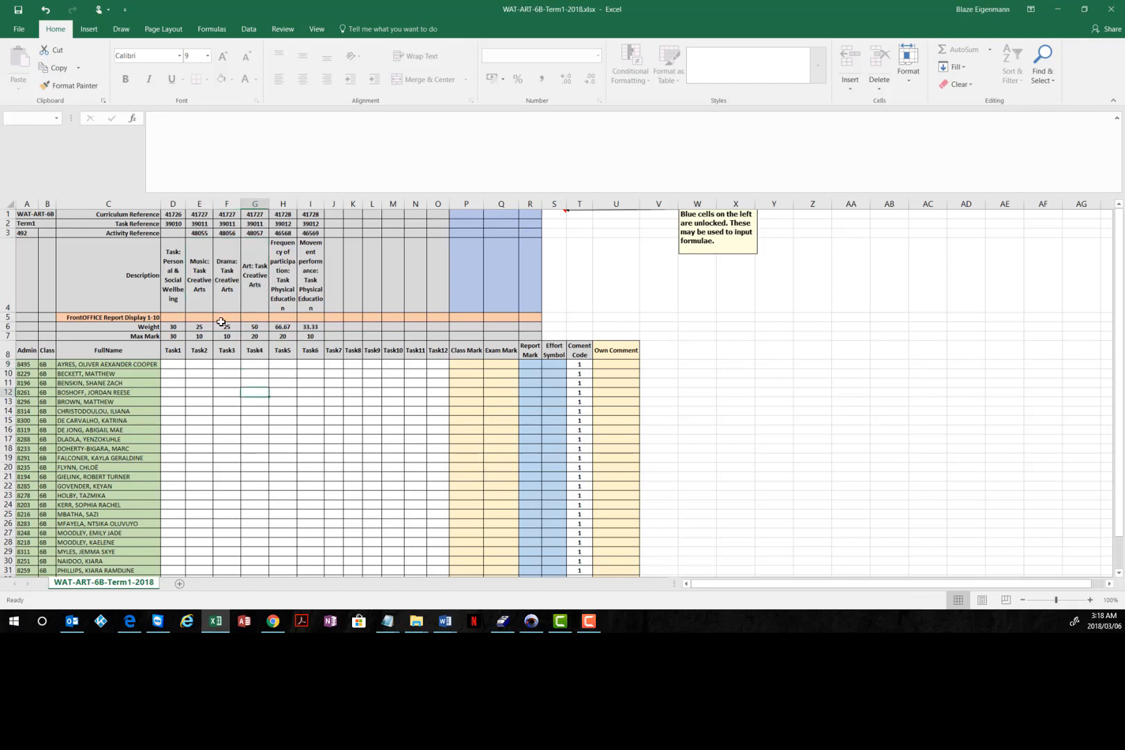
click(175, 267)
click(202, 267)
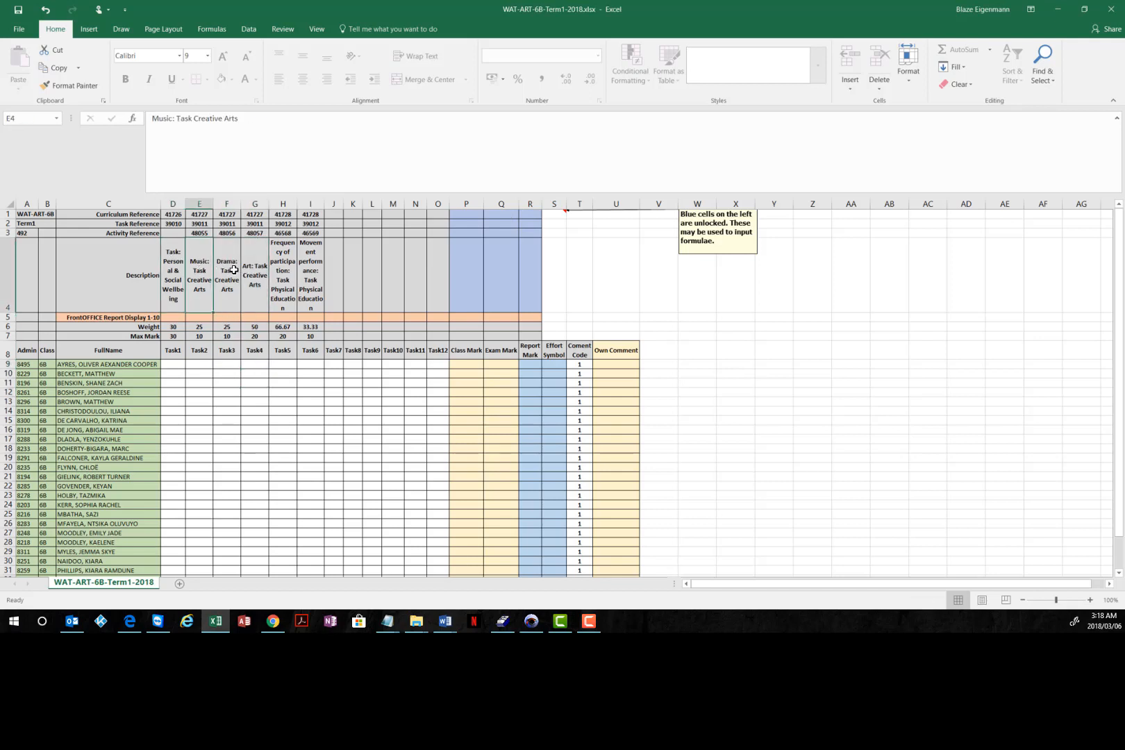
click(232, 270)
click(255, 269)
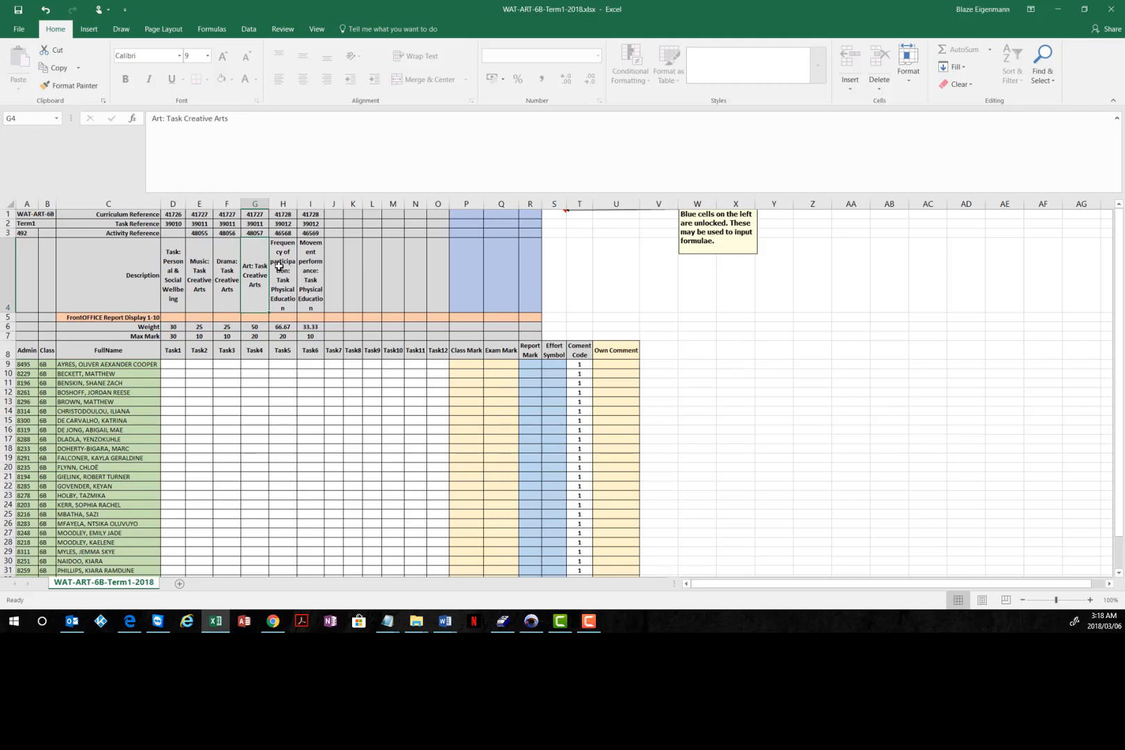
drag(280, 267, 305, 268)
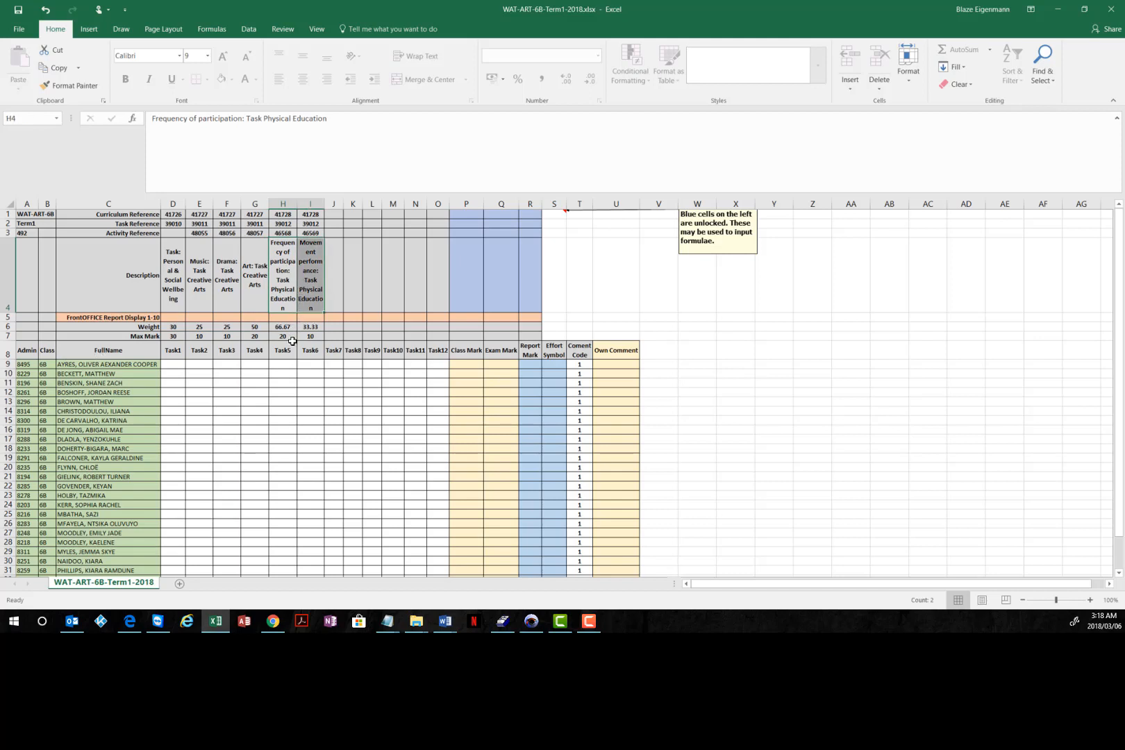
click(289, 337)
click(300, 338)
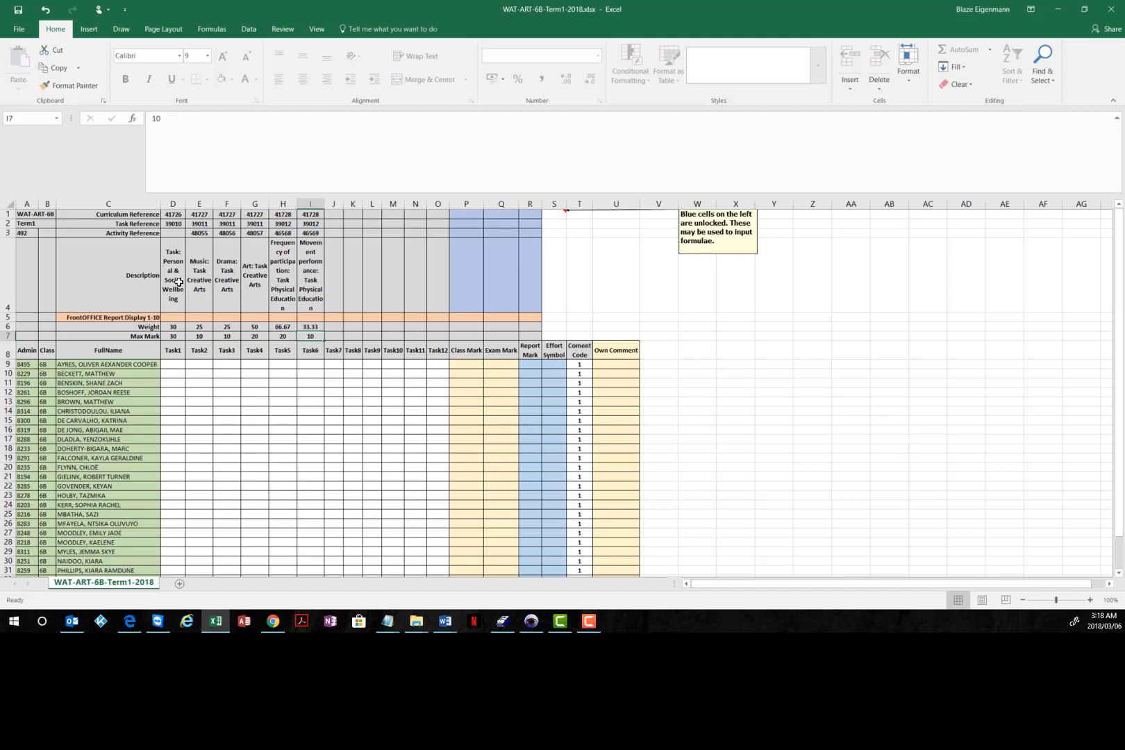
Enter 27 as the first learner's Task1 mark for Personal & Social Wellbeing
click(174, 364)
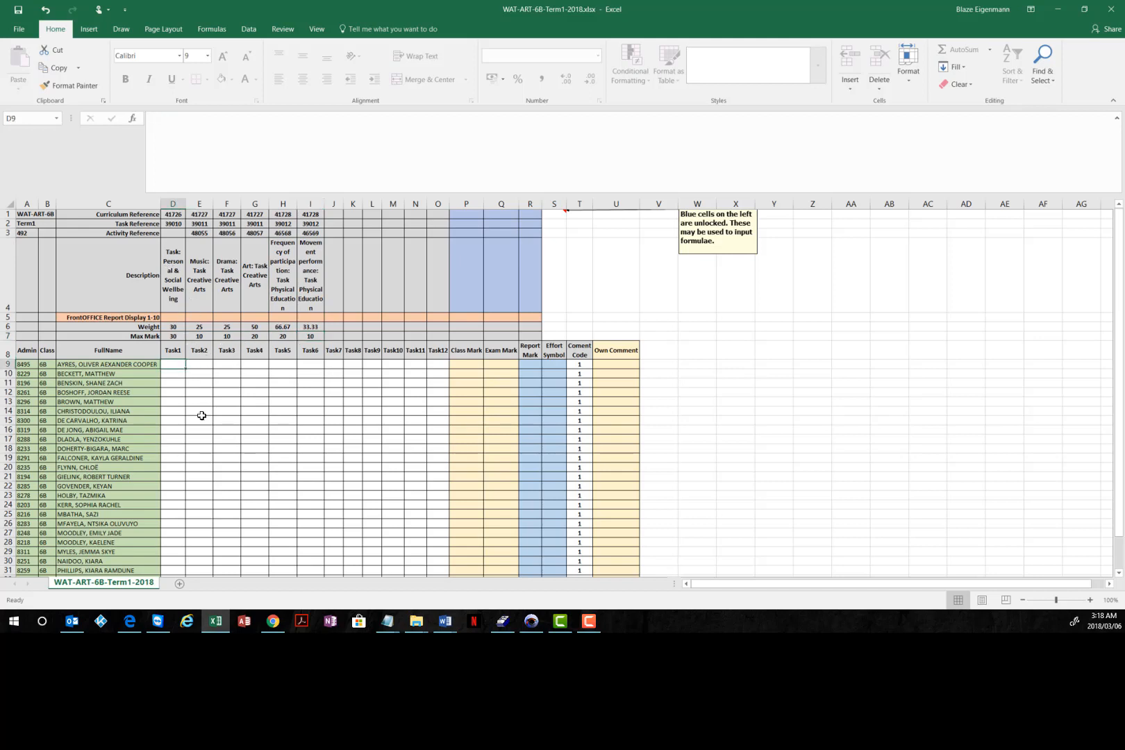
text(27)
click(254, 384)
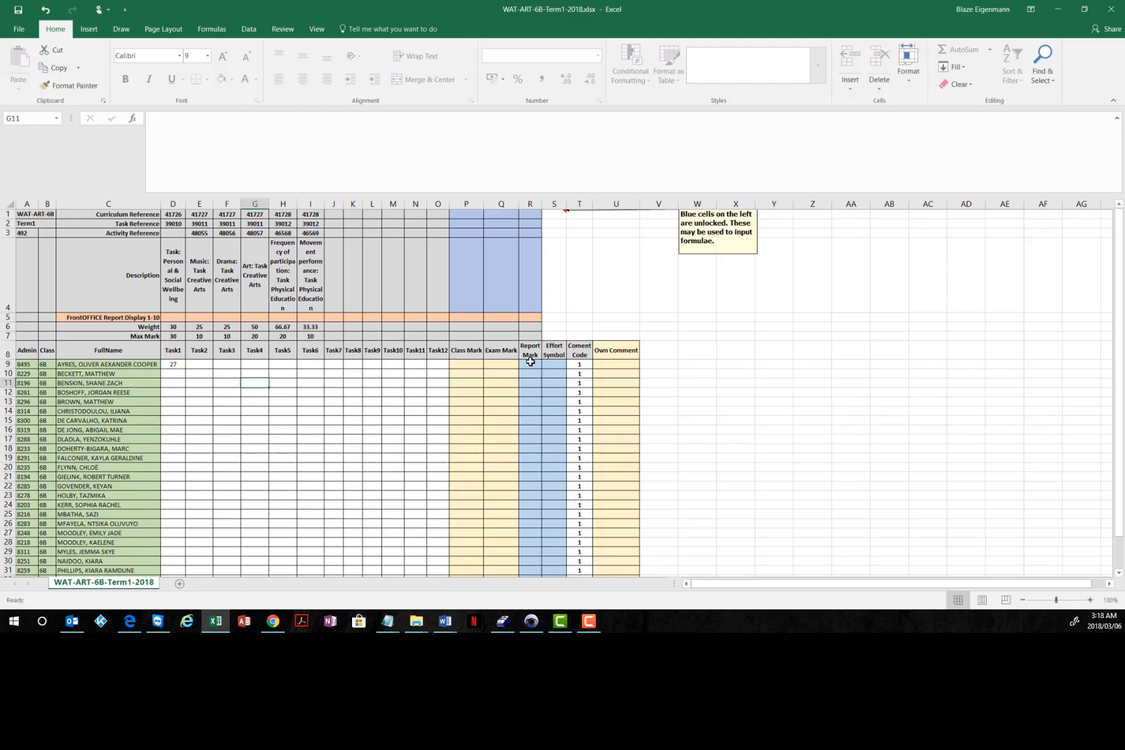
Calculate the first learner's Report Mark as a percentage of the Task1 maximum with the formula =D9/D7*100
click(532, 364)
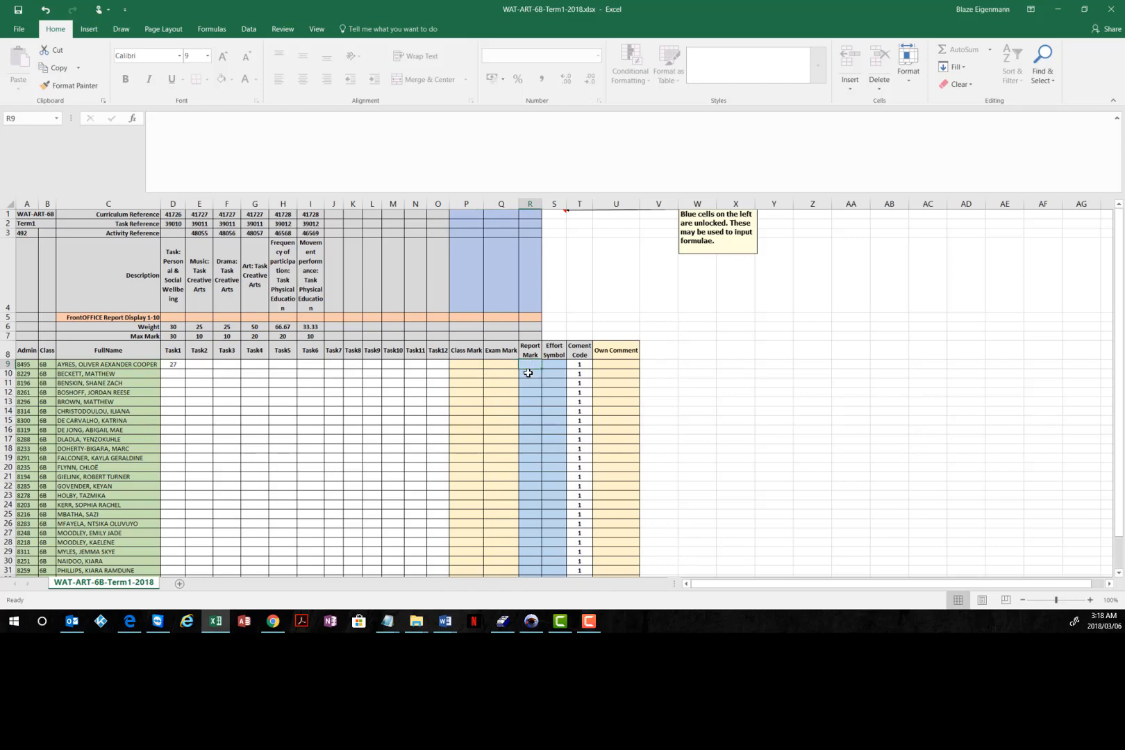
text(=)
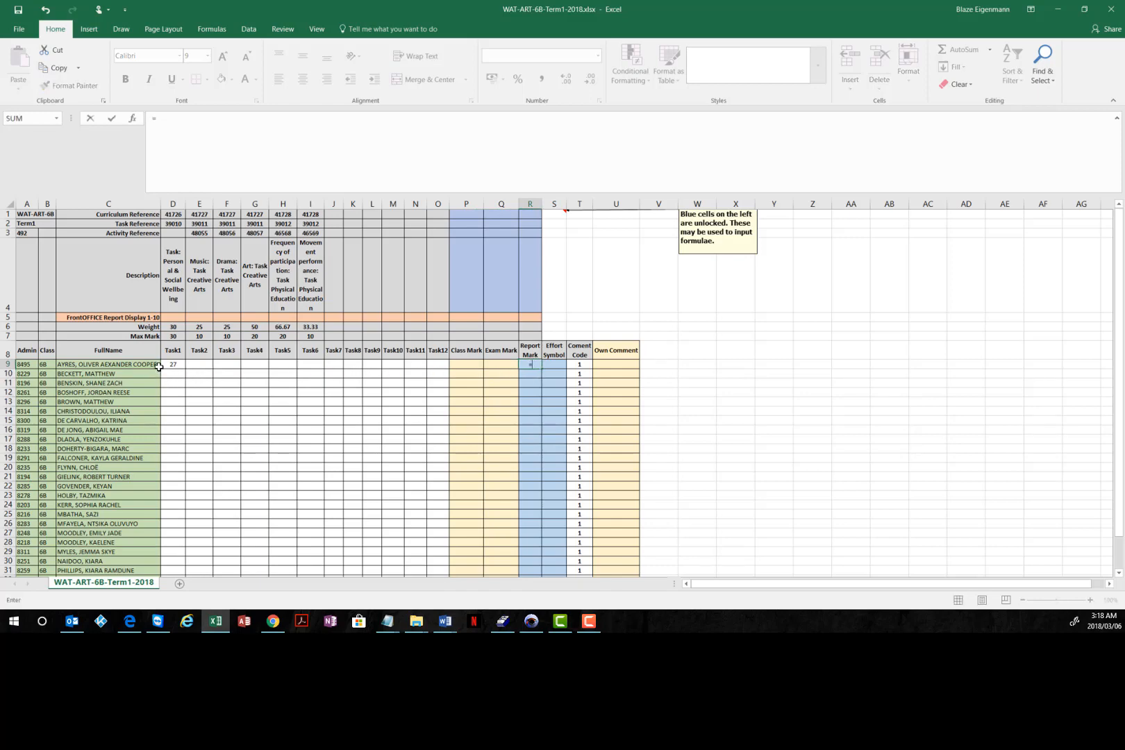
click(173, 364)
text(/)
click(175, 336)
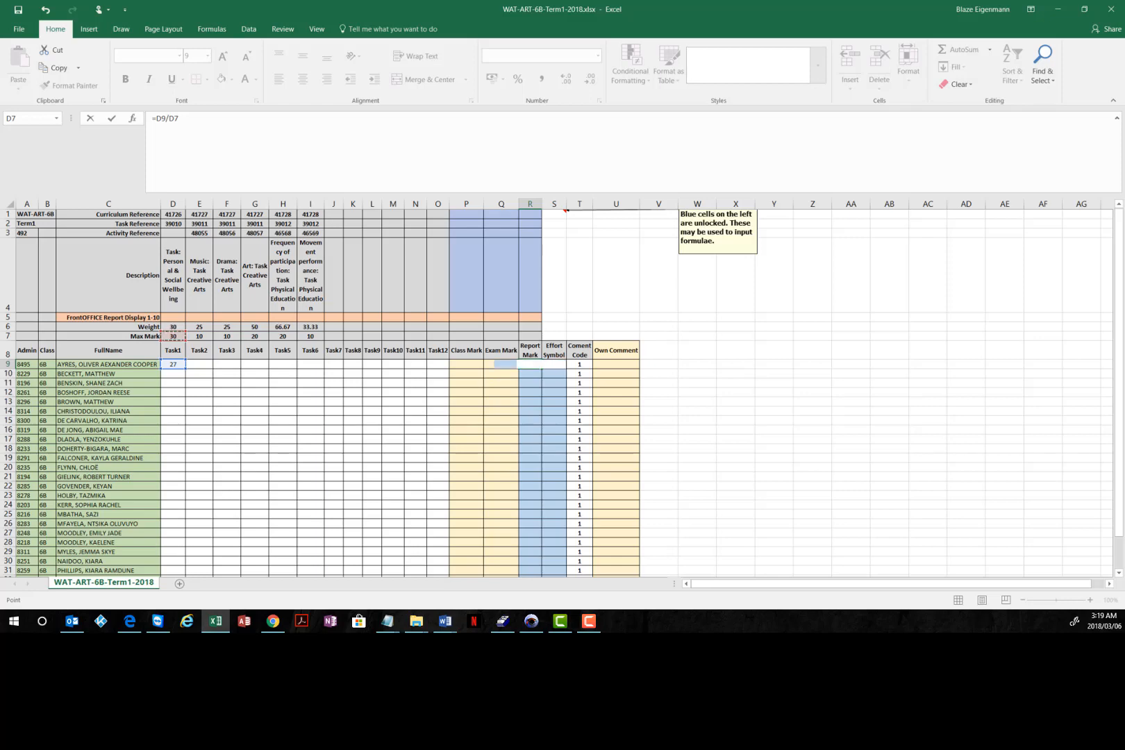
text(*100)
key(Return)
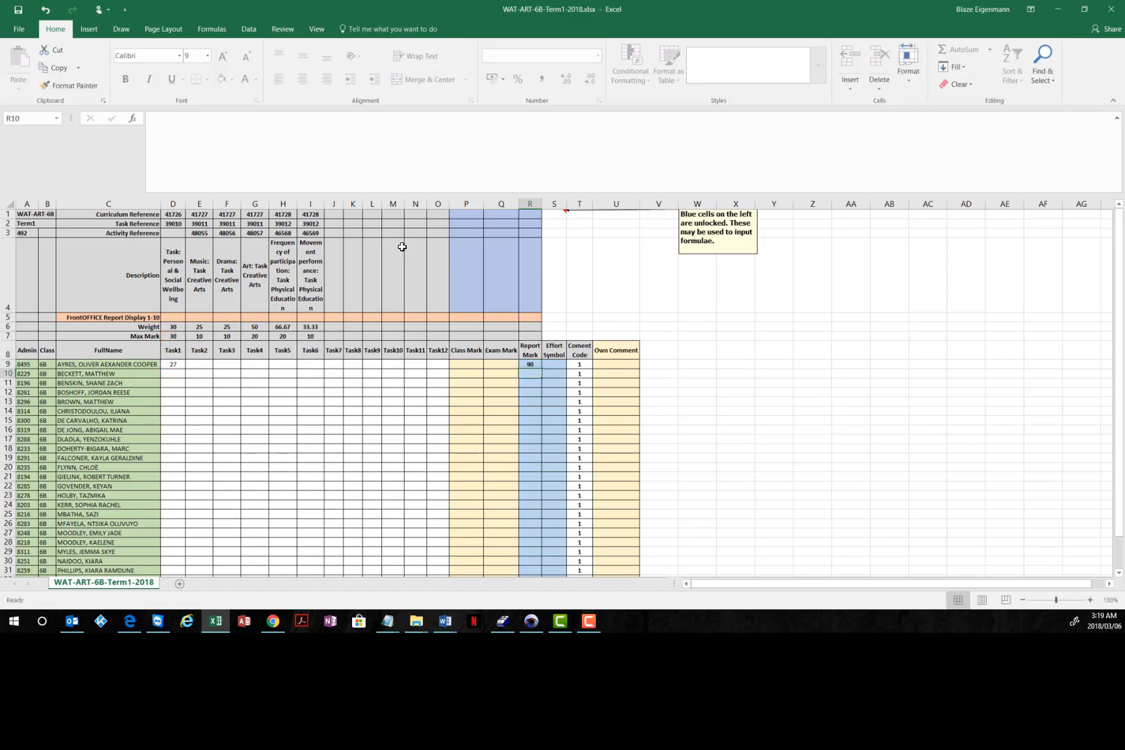
Lock the maximum mark's row in the first learner's Report Mark formula so it reads =D9/D$7*100
click(530, 364)
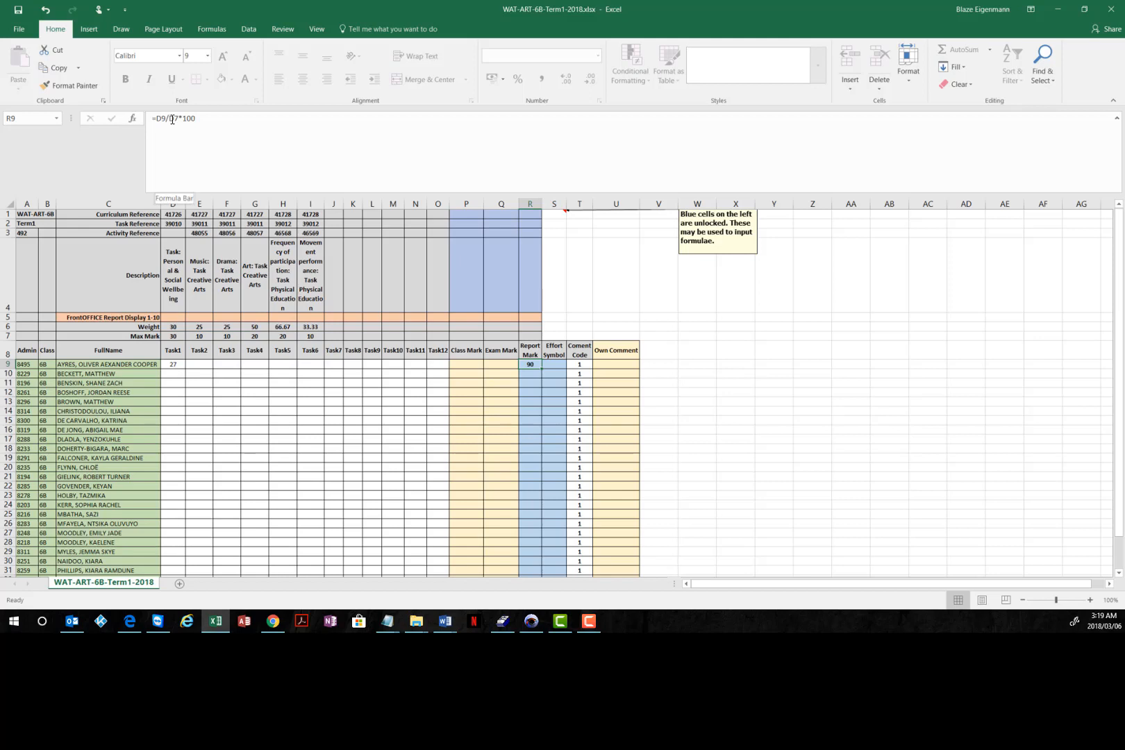
click(171, 149)
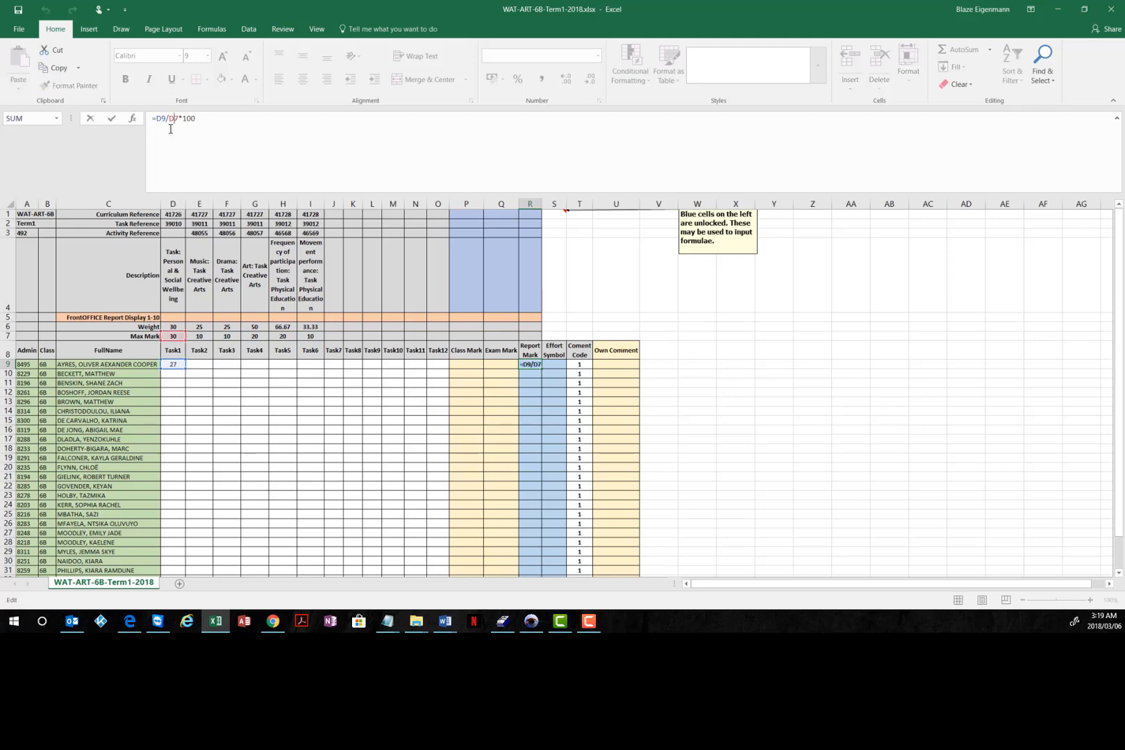
text($)
key(Return)
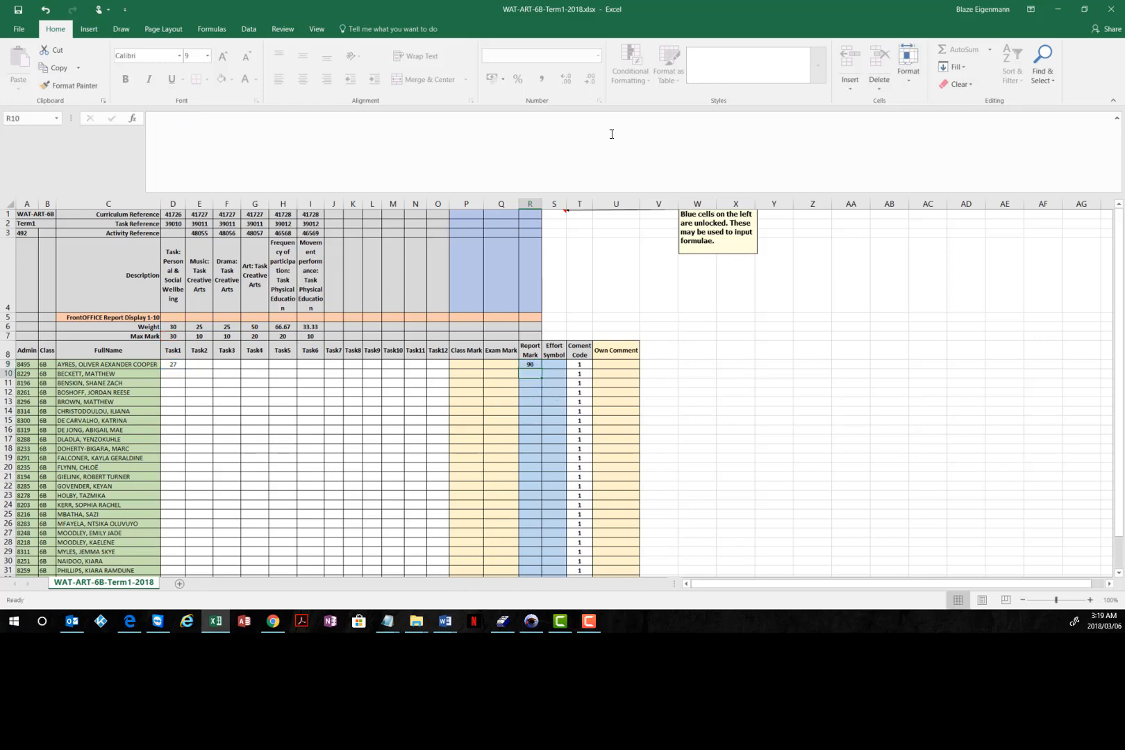
Set the FrontOFFICE Report Display number of the Report Mark column to 1
click(536, 317)
text(1)
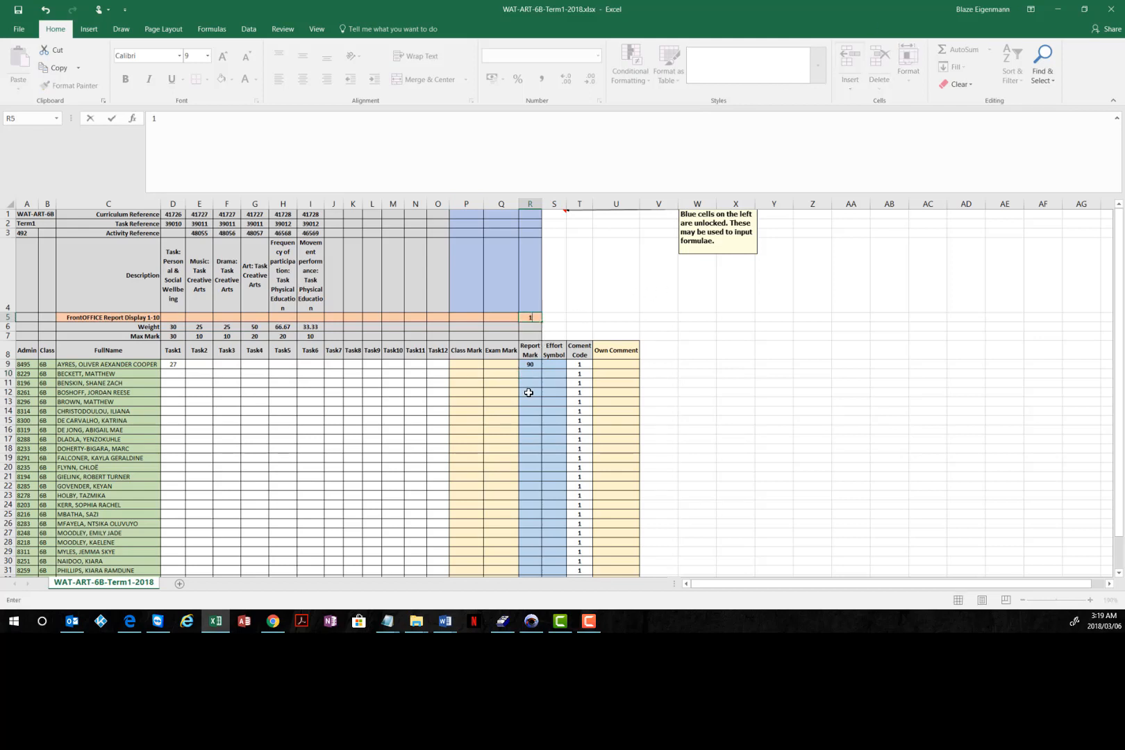
click(534, 393)
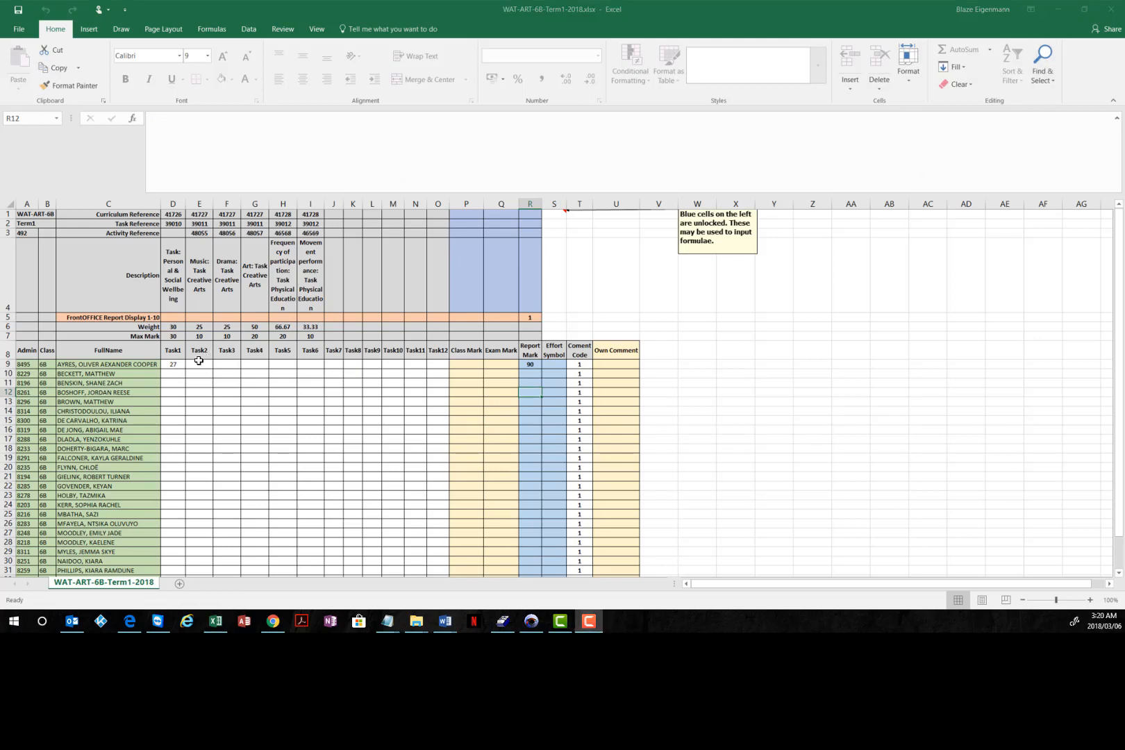
Clear the first learner's Task1 mark and enter 17 as the Task4 Art mark
click(173, 364)
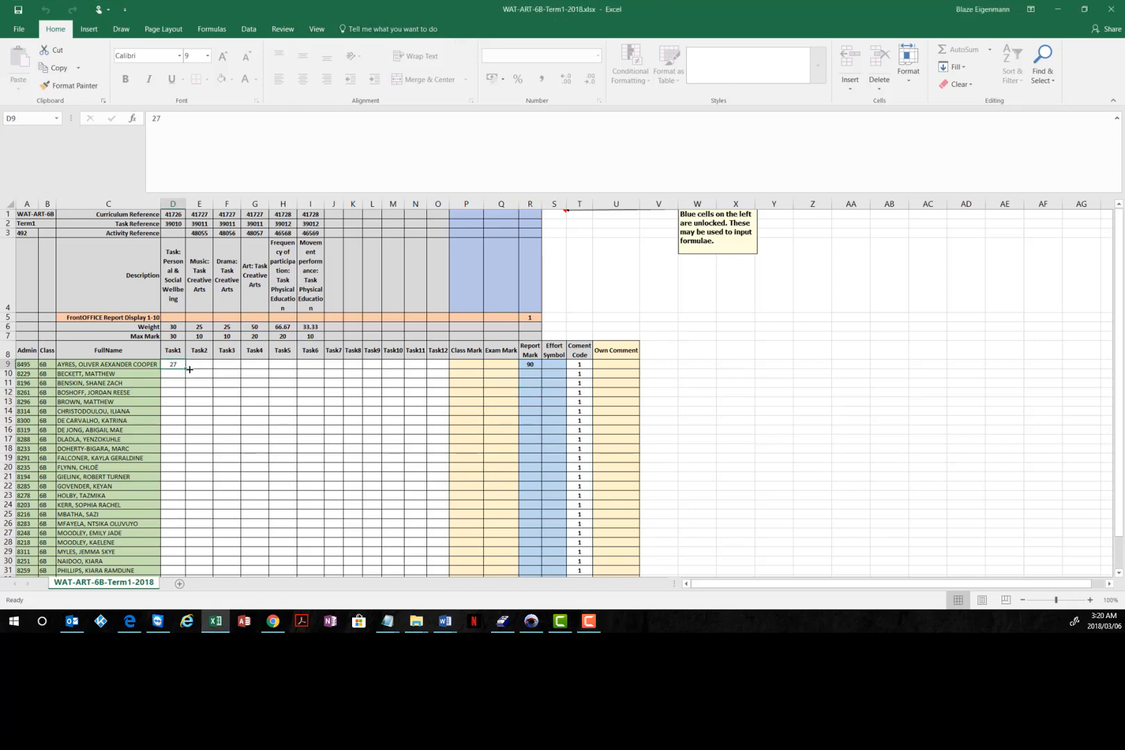
key(Delete)
click(248, 364)
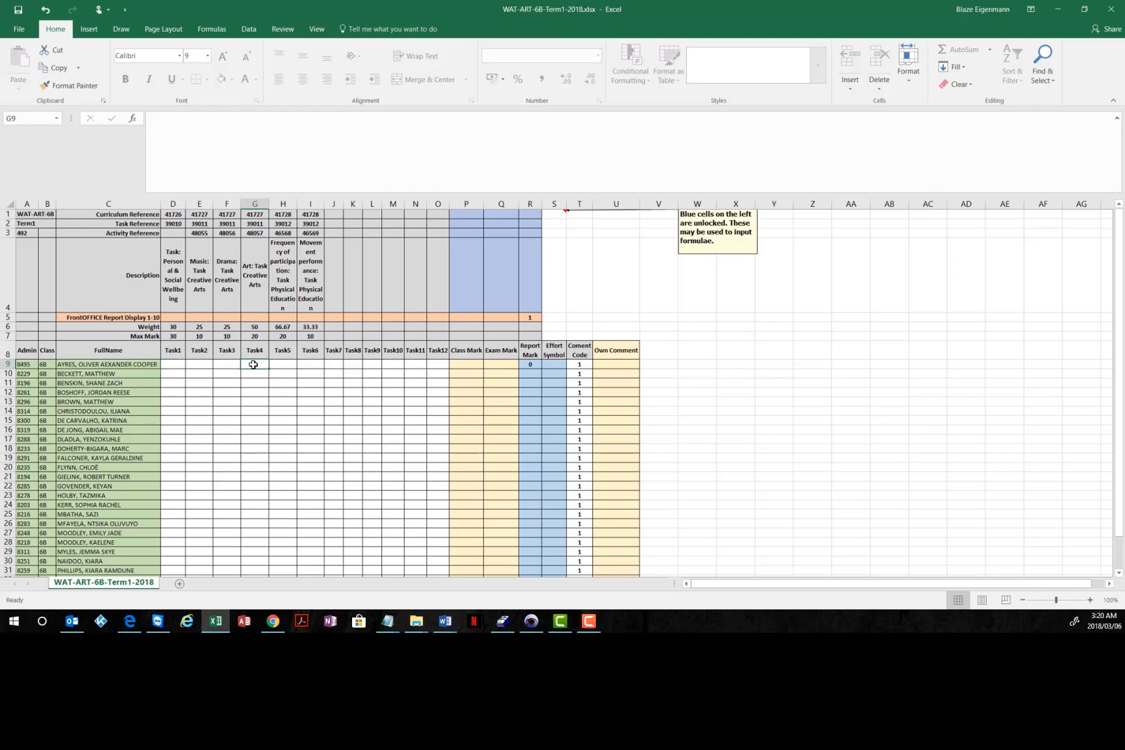
text(17)
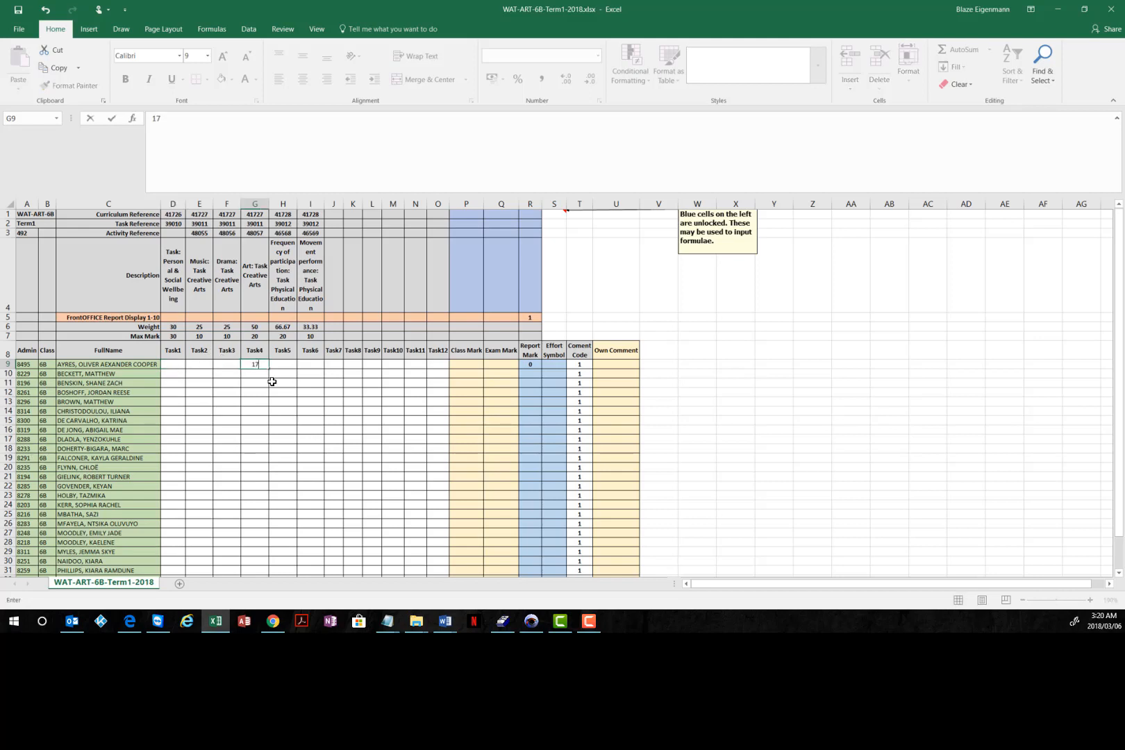
click(307, 401)
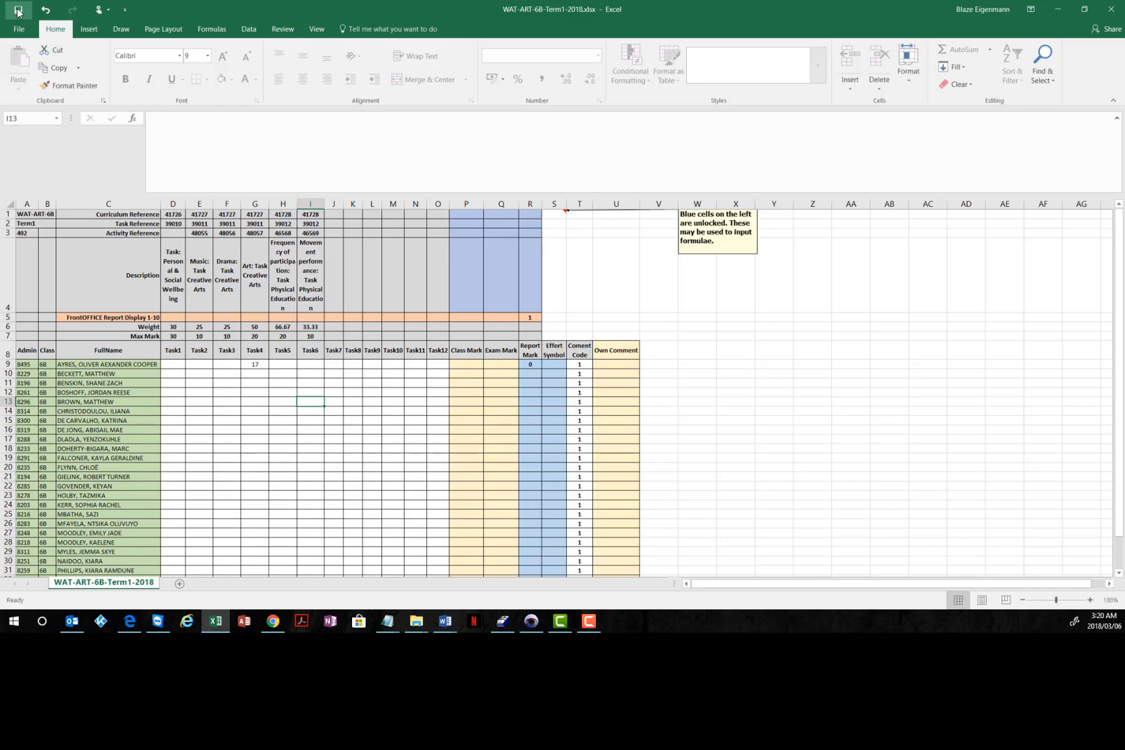
Change the first learner's Report Mark formula to use the Art column, =G9/G$7*100
click(529, 364)
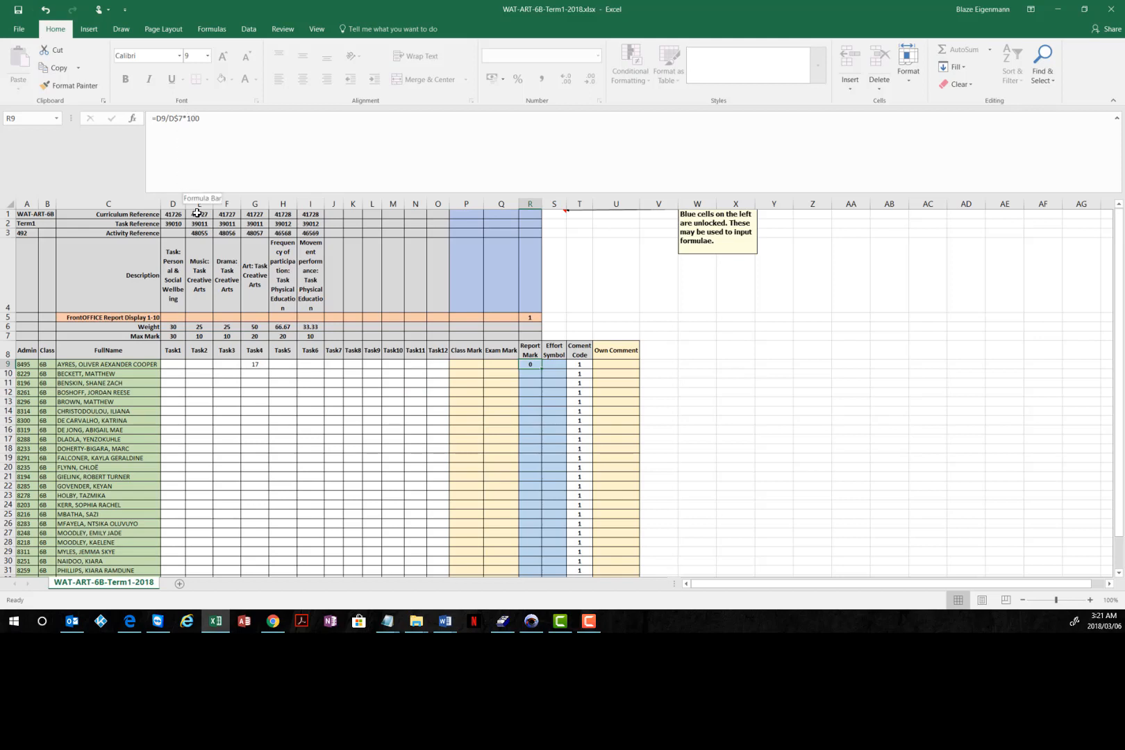
click(160, 120)
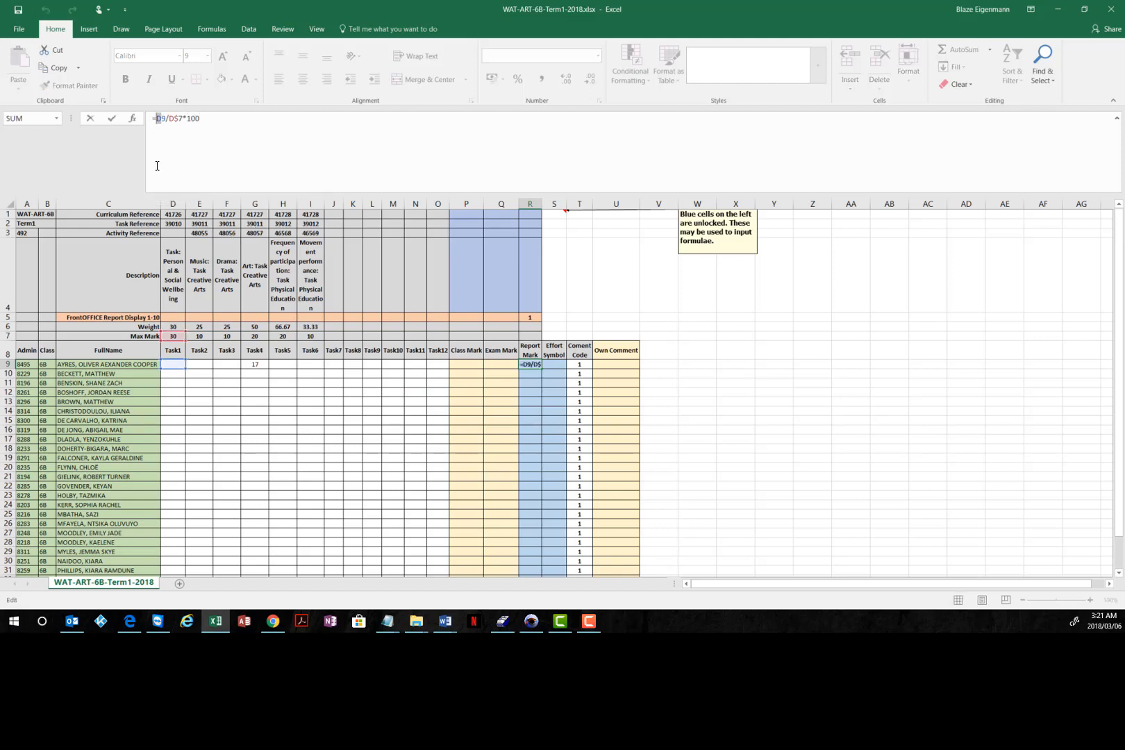
text(G9/G)
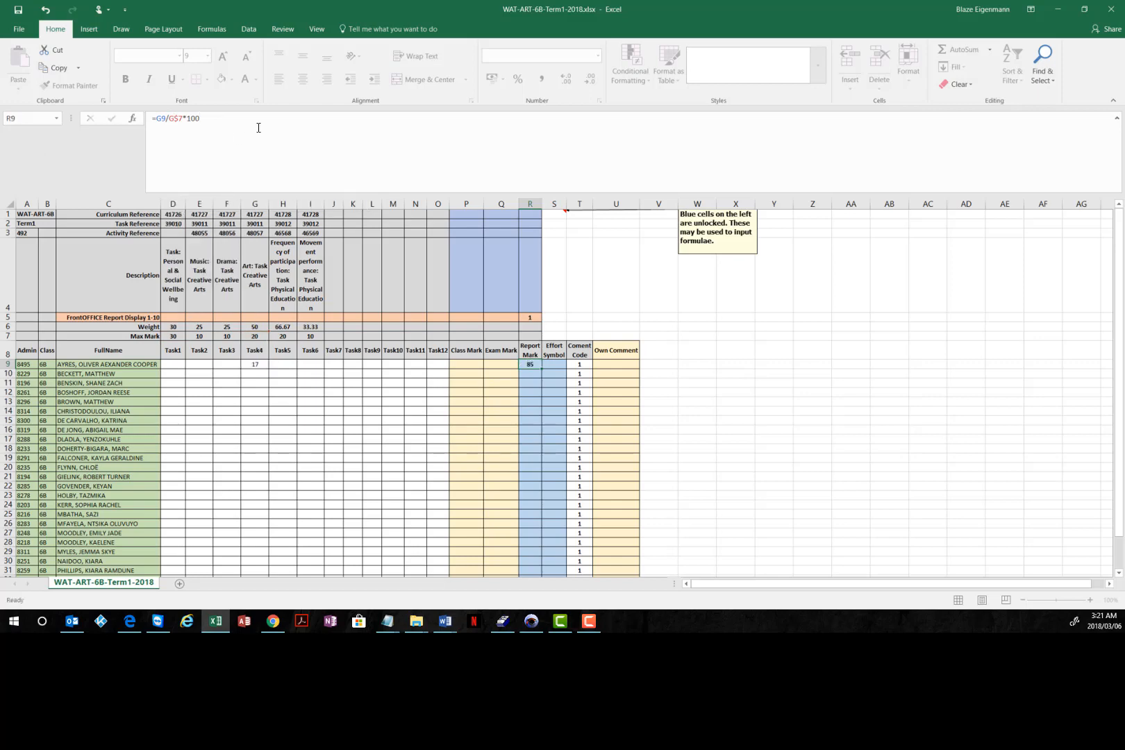
key(Return)
click(472, 400)
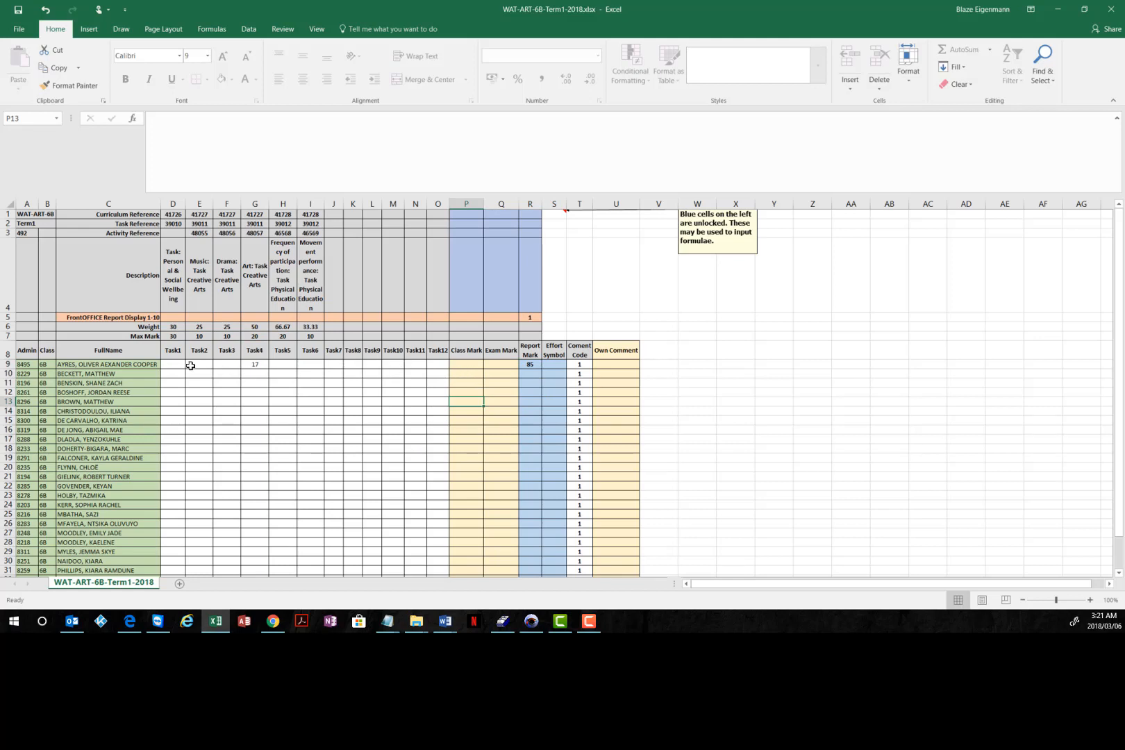
Review which of the first learner's task marks other than Art are left blank on the Art marksheet
click(183, 365)
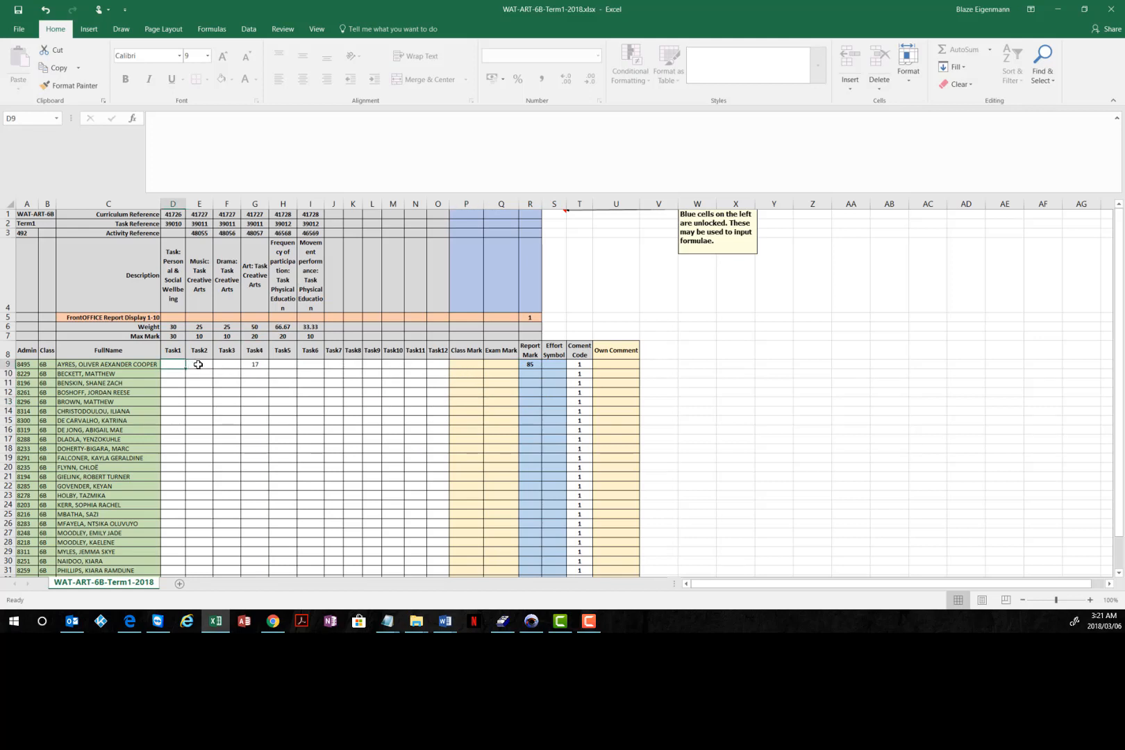
click(203, 366)
click(227, 364)
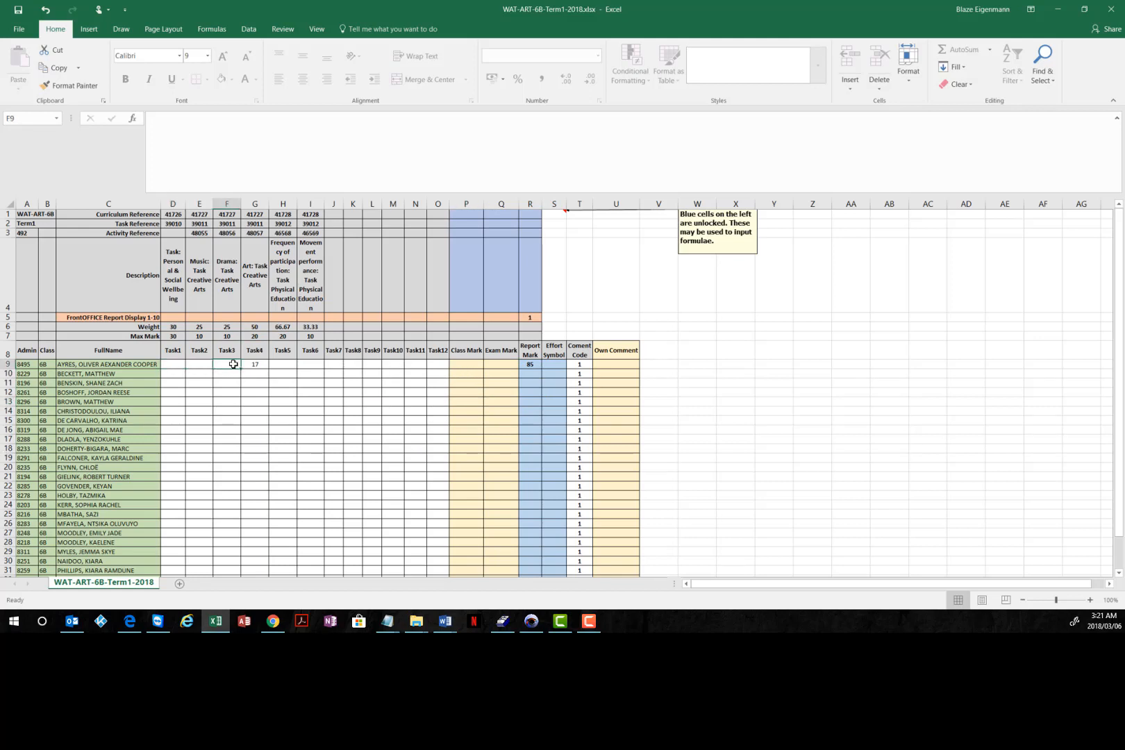
click(375, 420)
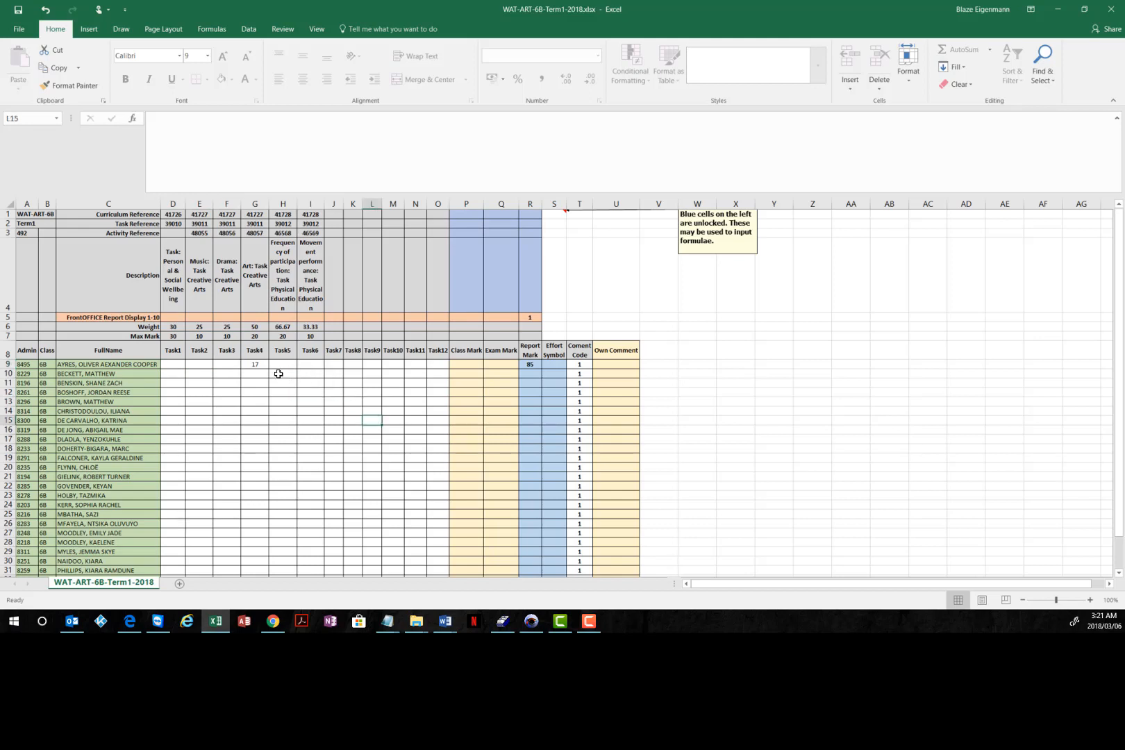
drag(177, 364, 233, 362)
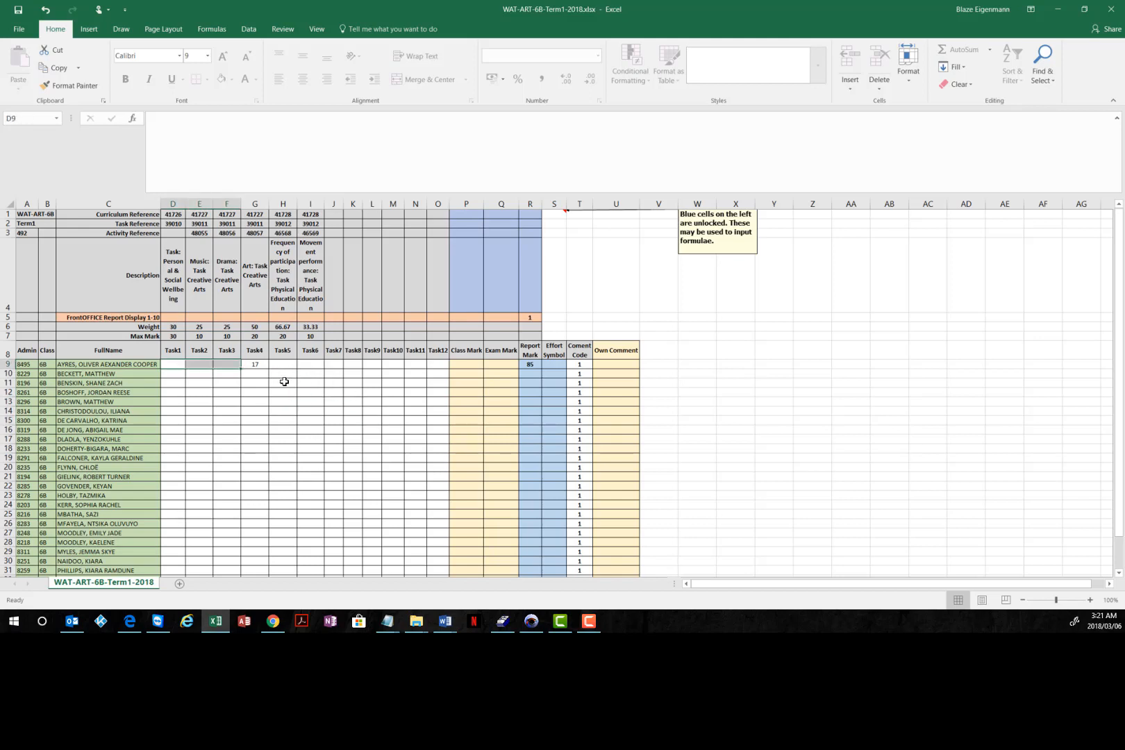
click(298, 390)
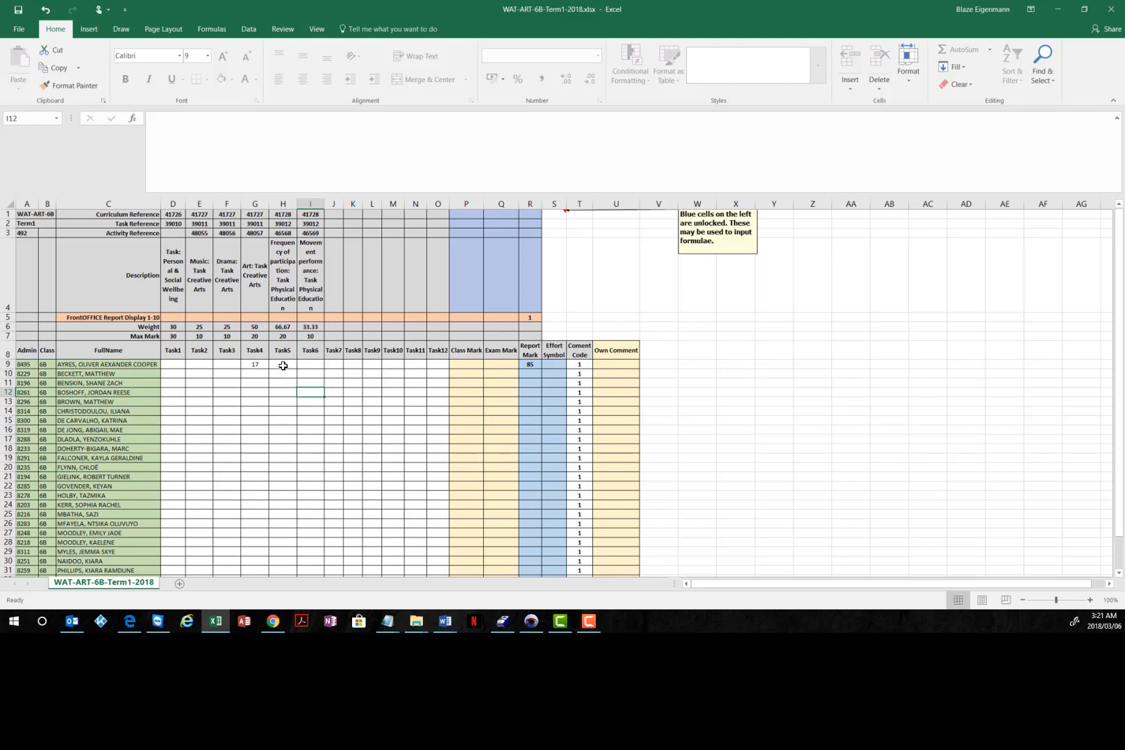
drag(283, 363, 308, 365)
click(310, 392)
Save the WAT-ART-6B-Term1-2018 marksheet
click(15, 13)
key(F10)
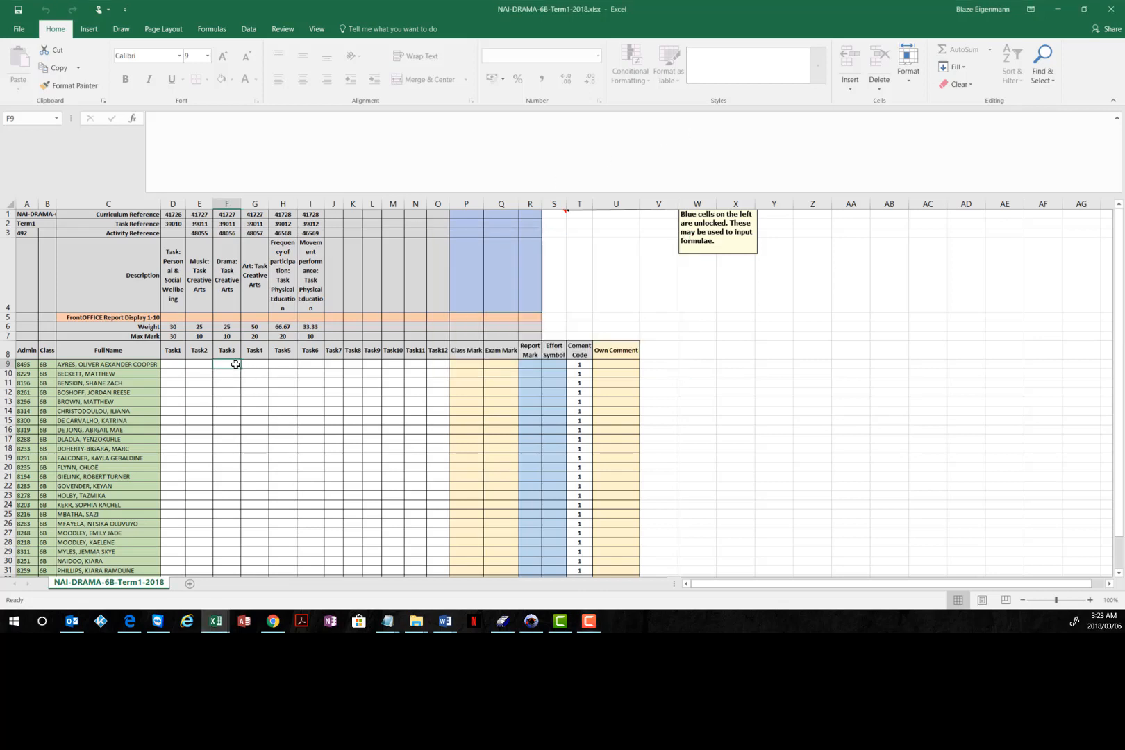
Enter 8 as the first learner's Task3 Drama mark in the NAI-DRAMA-6B-Term1-2018 marksheet
double_click(227, 365)
text(8)
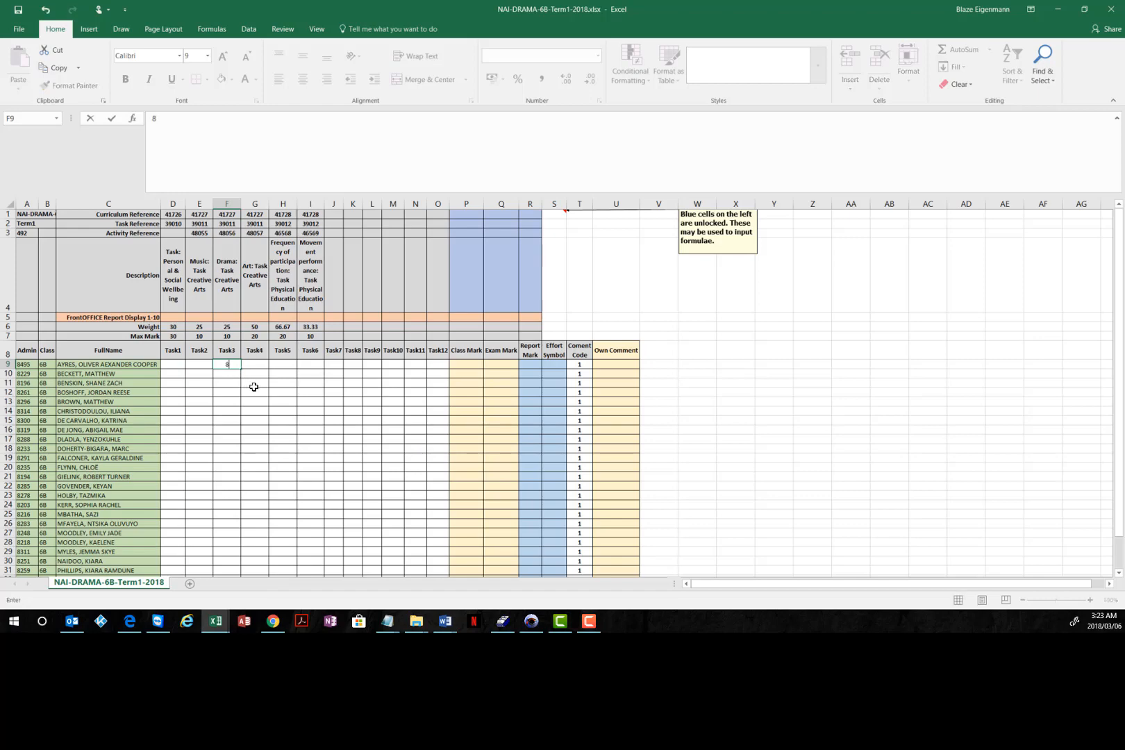
click(265, 383)
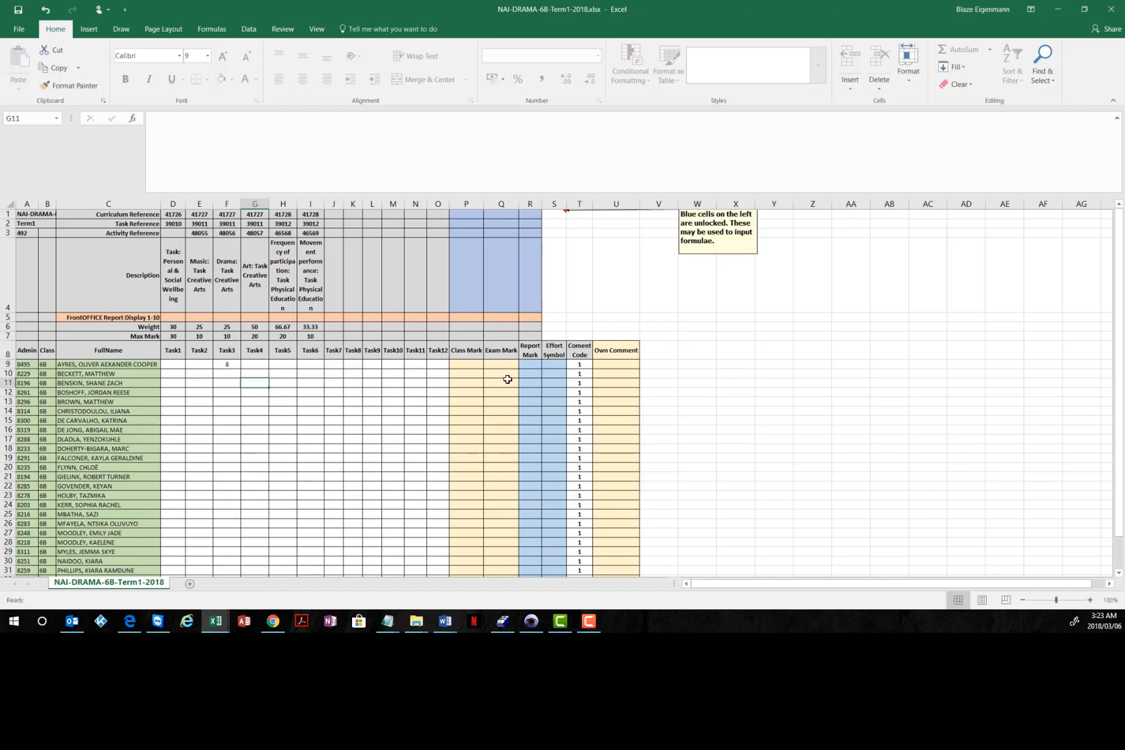
Calculate the first learner's Report Mark from the Drama column with =F9/F$7*100, locking the maximum mark's row
click(530, 365)
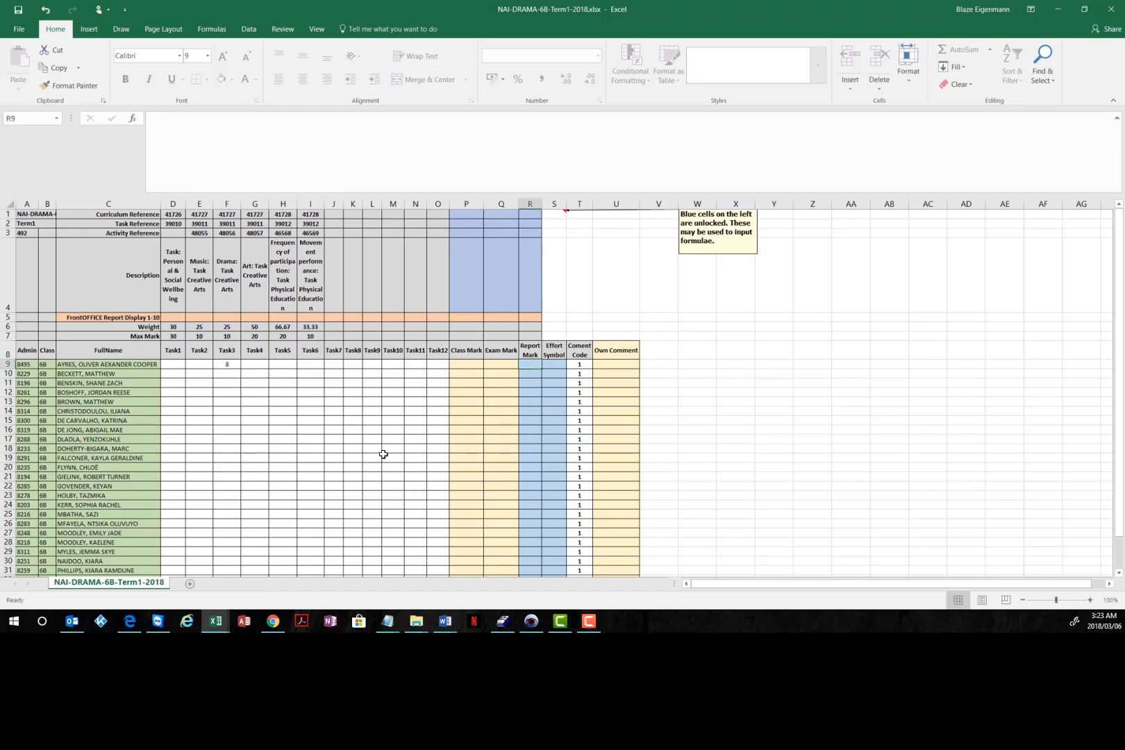
text(=)
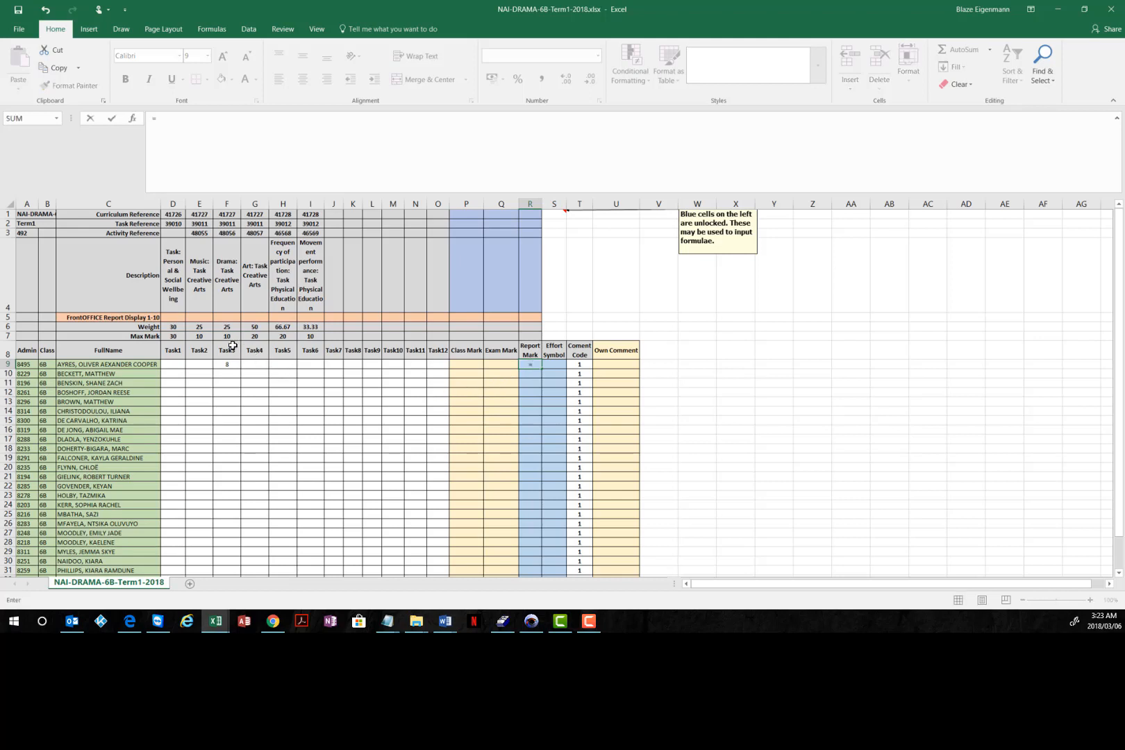
click(231, 364)
text(/)
click(227, 336)
text(*10)
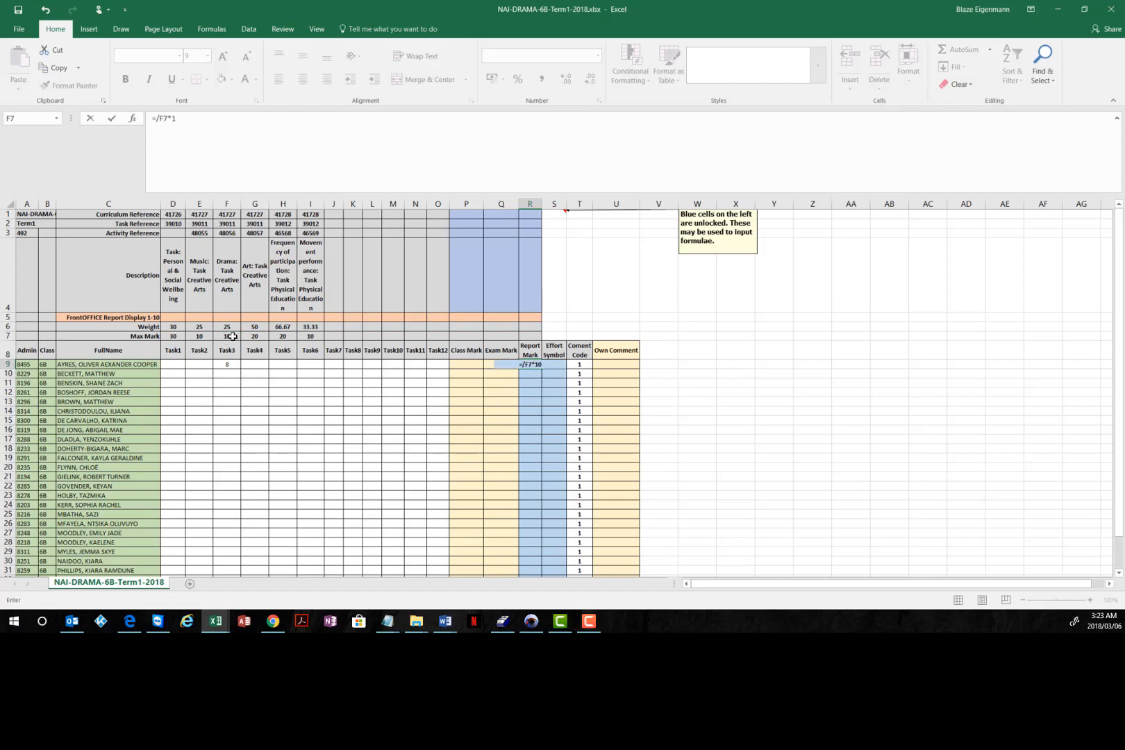
text(0)
click(226, 364)
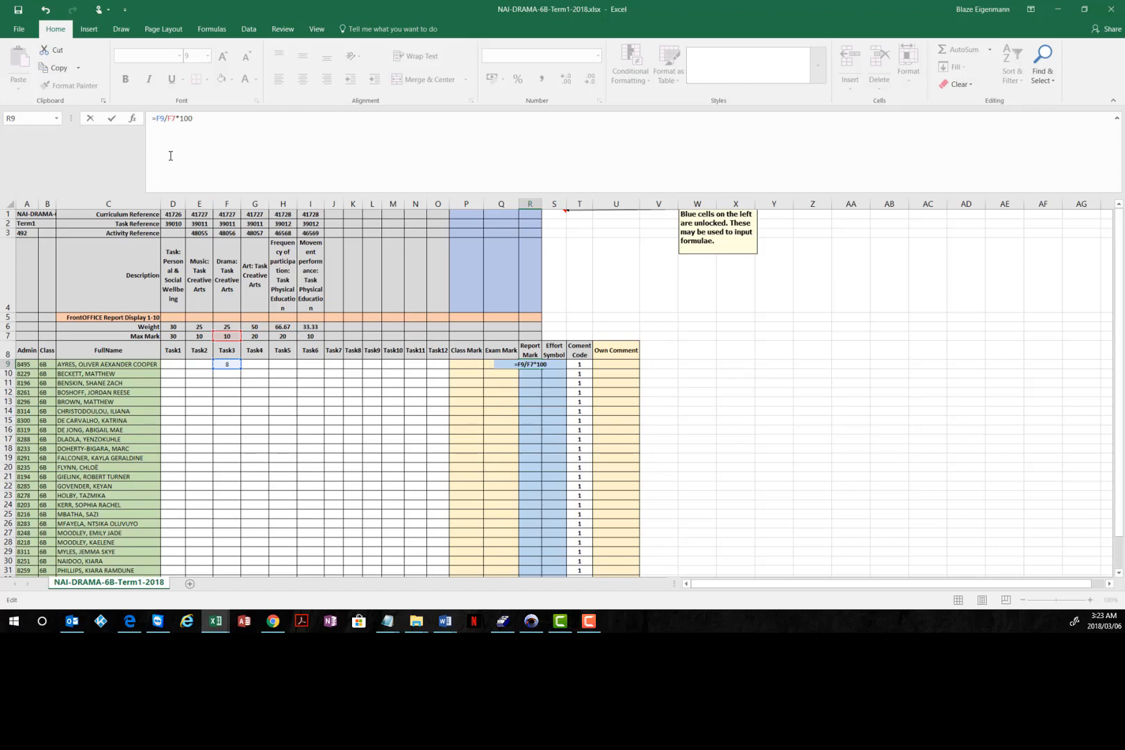
text($)
key(Return)
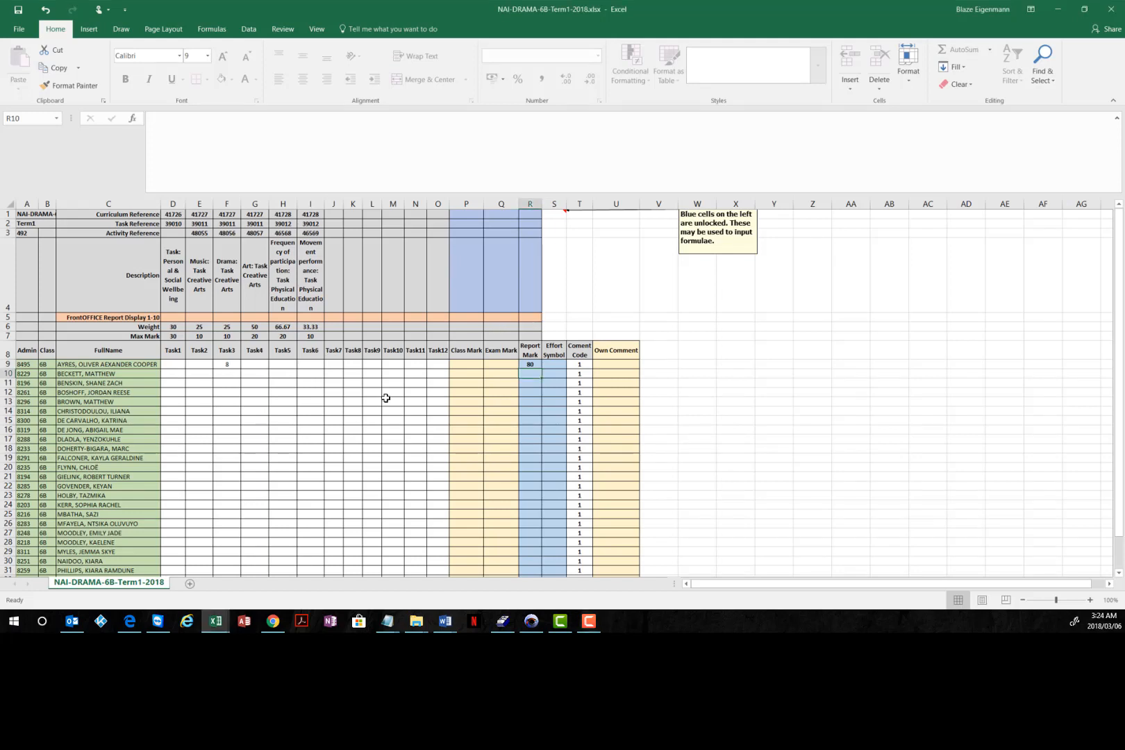
Set the FrontOFFICE Report Display number of the Report Mark column to 1 and close the Drama marksheet
click(533, 317)
text(1)
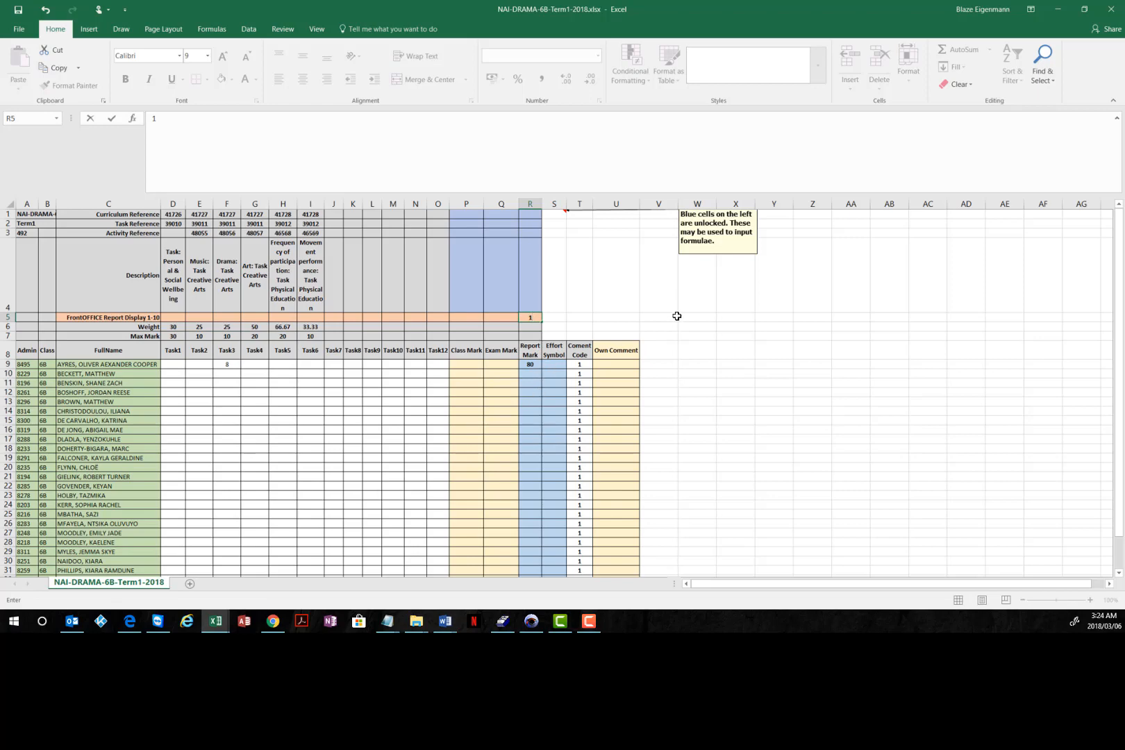
key(Return)
key(Return)
key(Return)
key(Return)
key(Return)
key(Return)
key(Return)
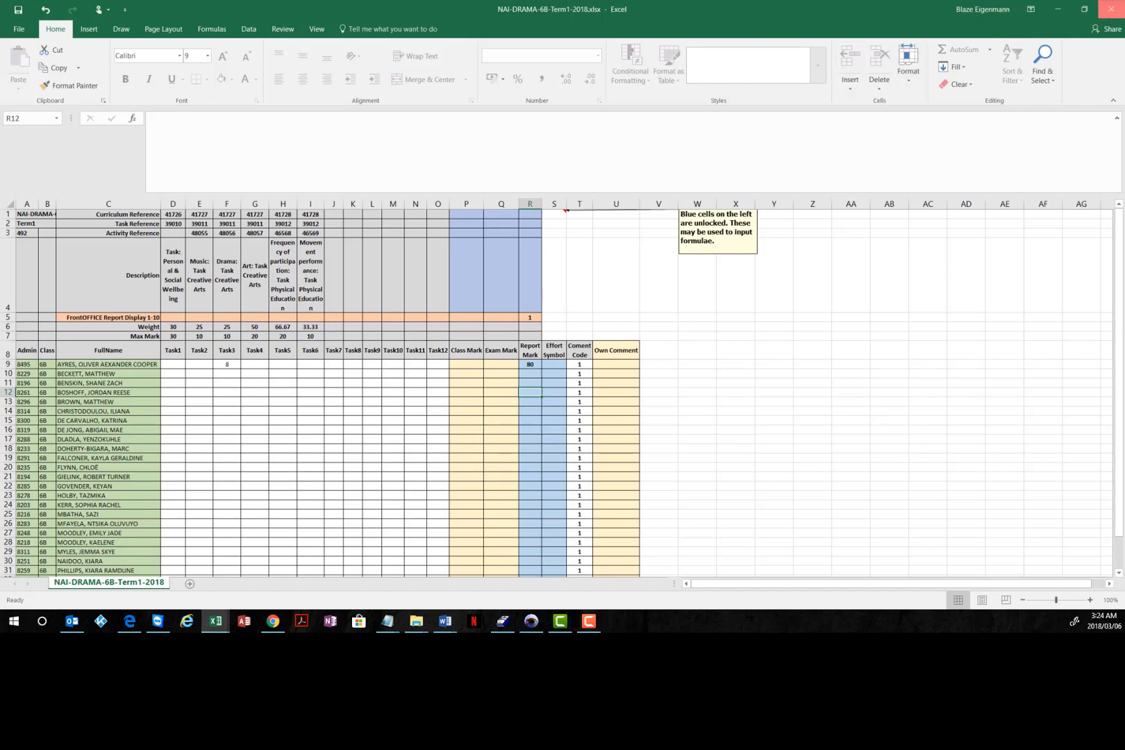
click(1111, 9)
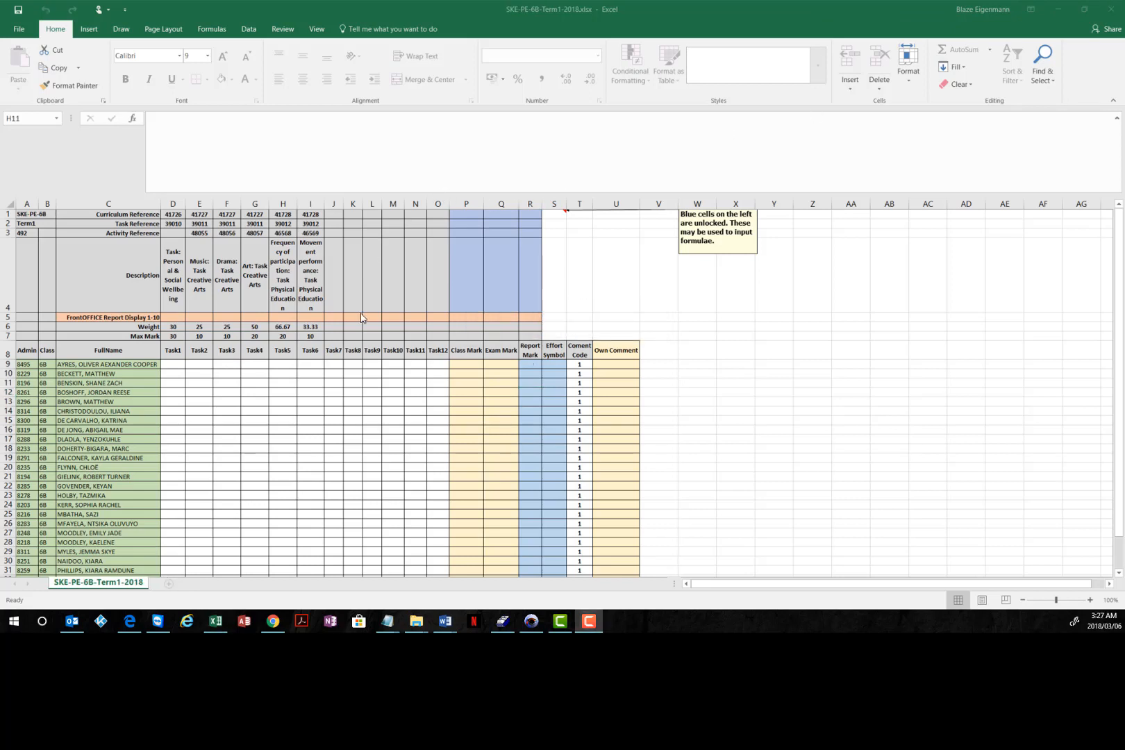
Enter 16 for Task5 and 7 for Task6 as the first learner's marks in the SKE-PE-6B-Term1-2018 marksheet
click(285, 364)
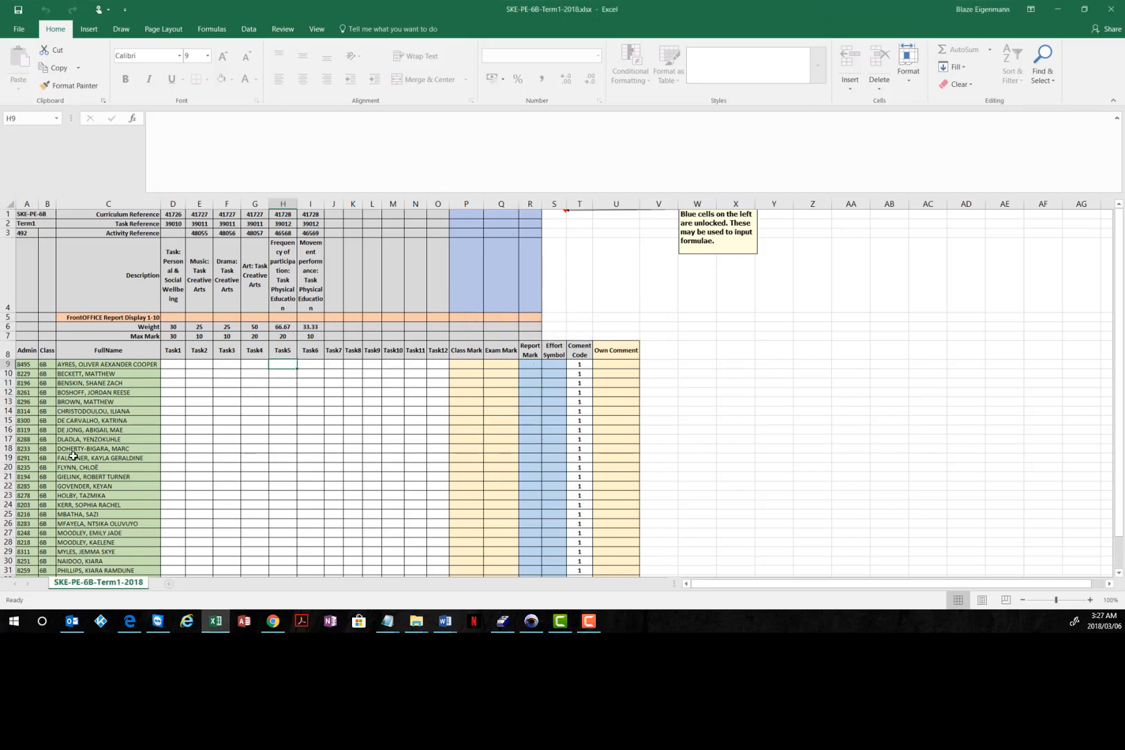
text(16)
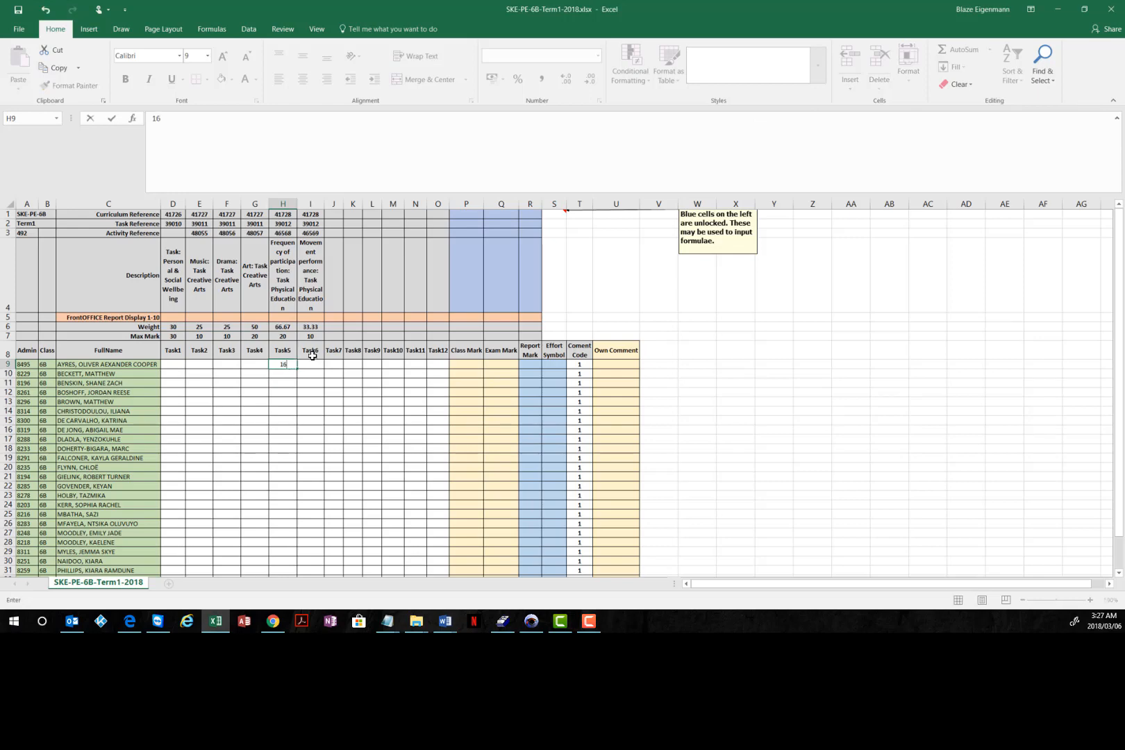
key(Tab)
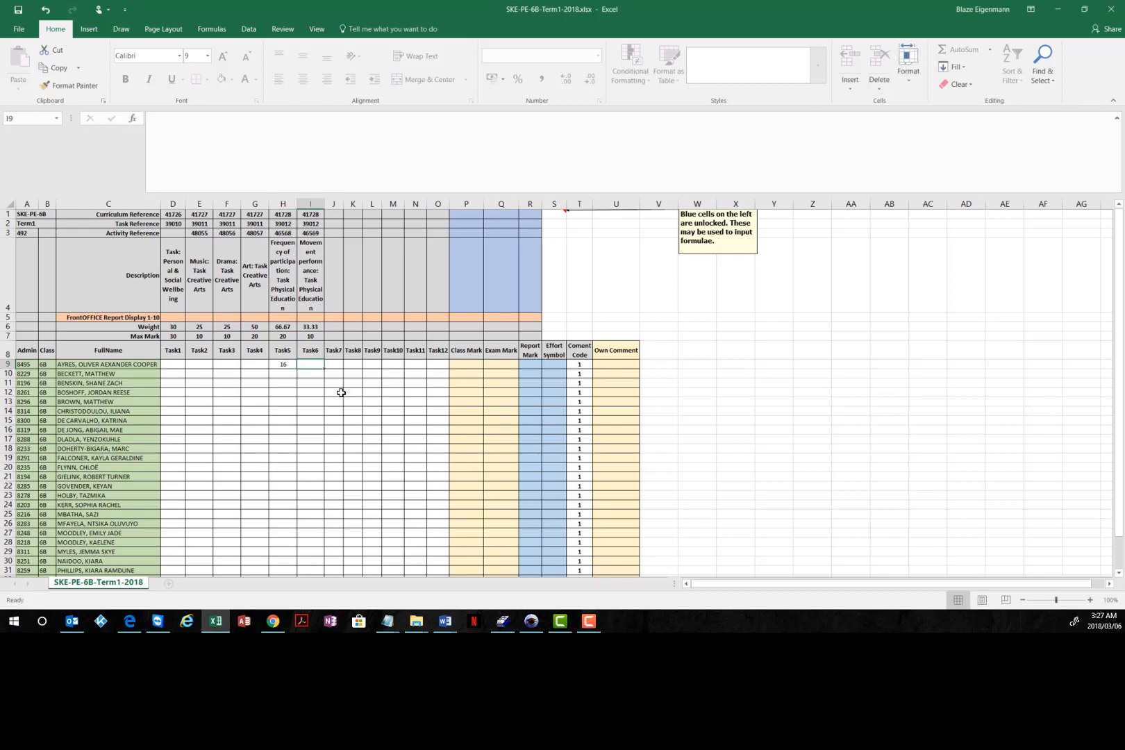
text(7)
key(Tab)
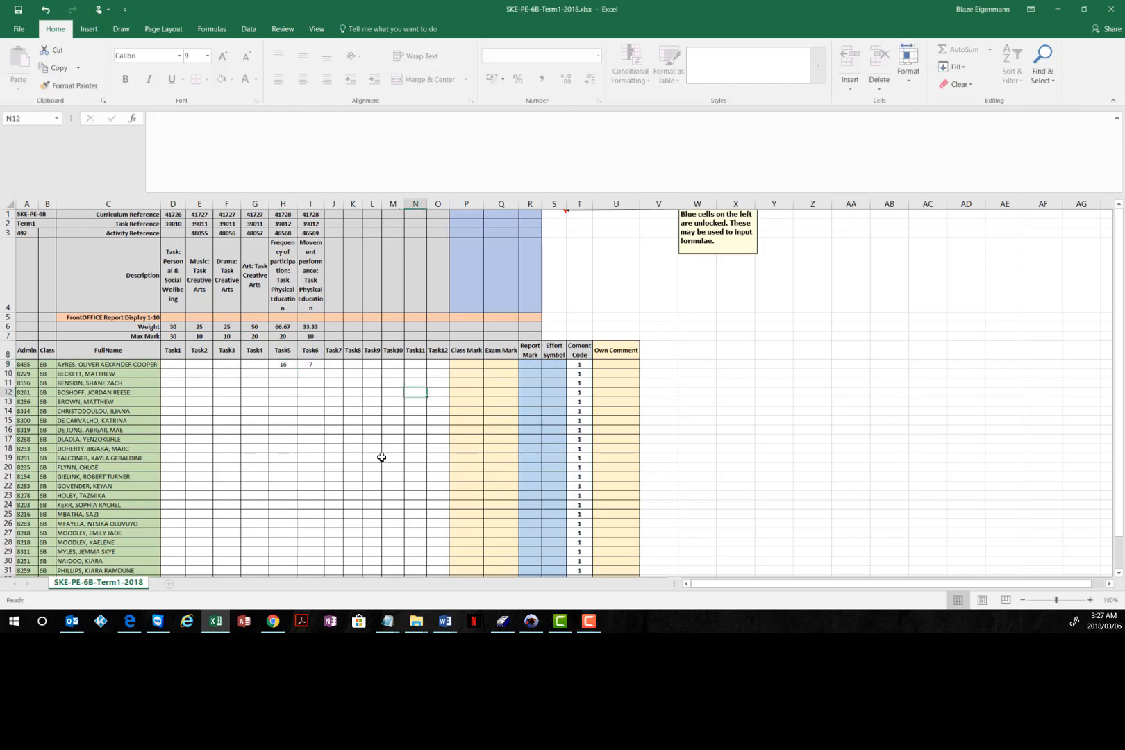
key(Tab)
Calculate the first learner's Report Mark from both Physical Education tasks with =SUM(H9:I9)/SUM(H7:I7)*100
drag(271, 155, 32, 182)
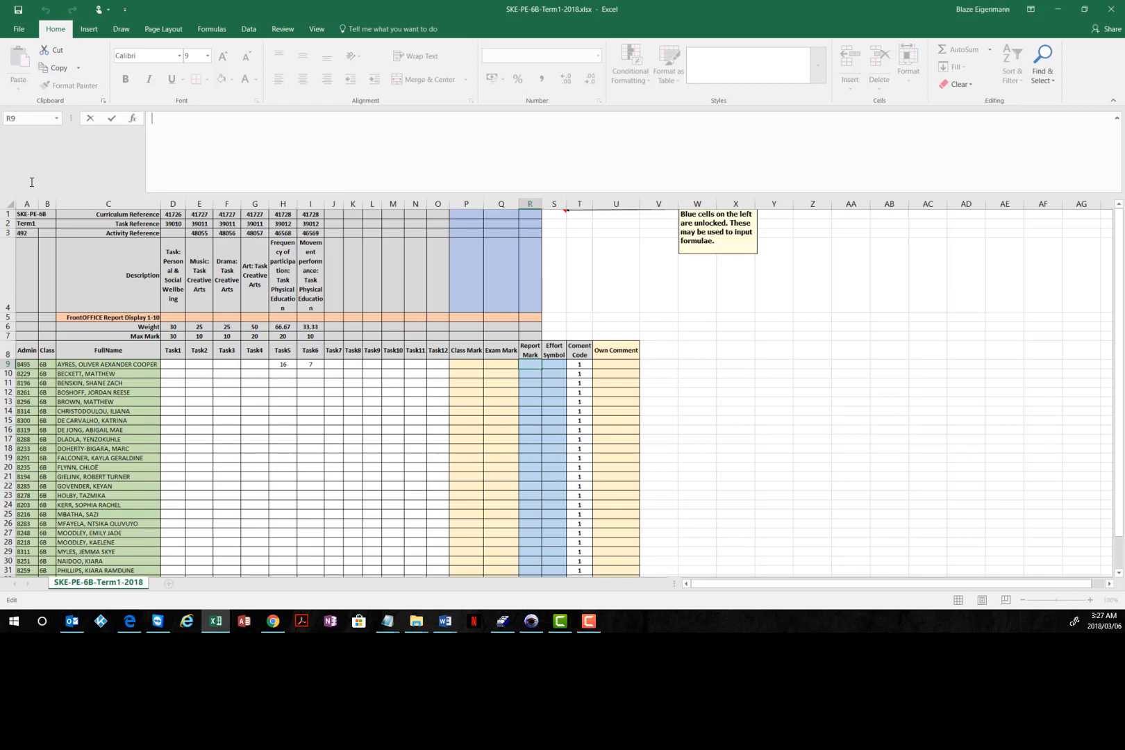
text(=sum)
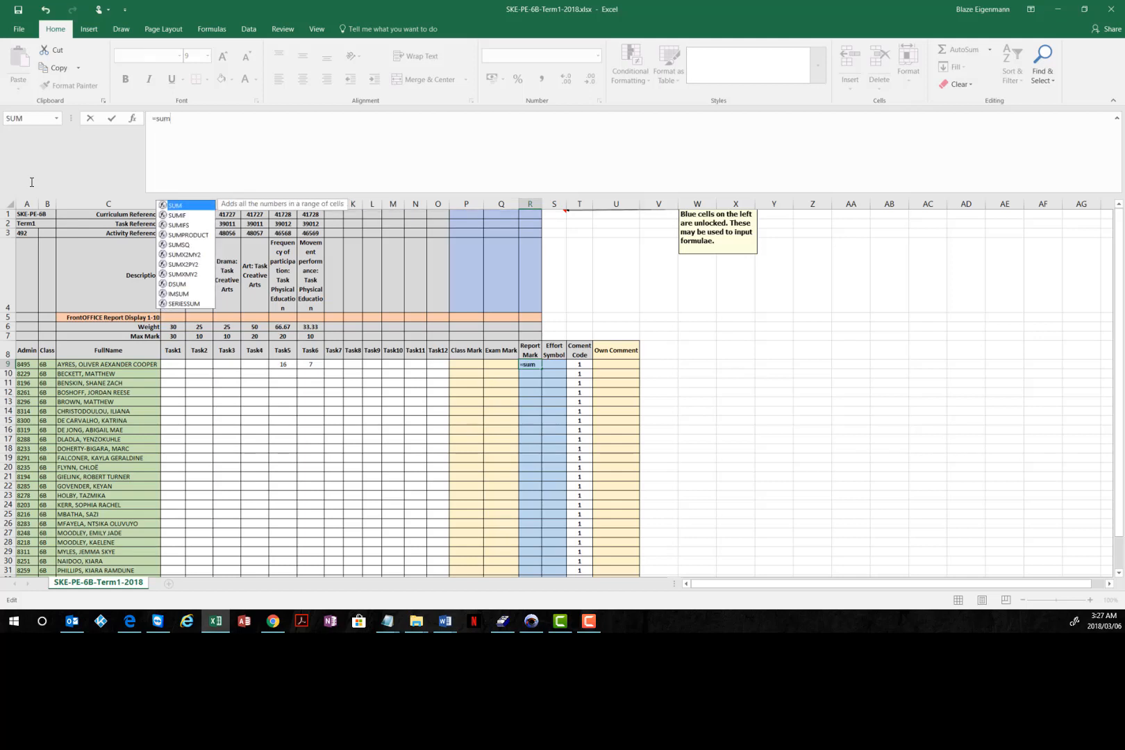
text(()
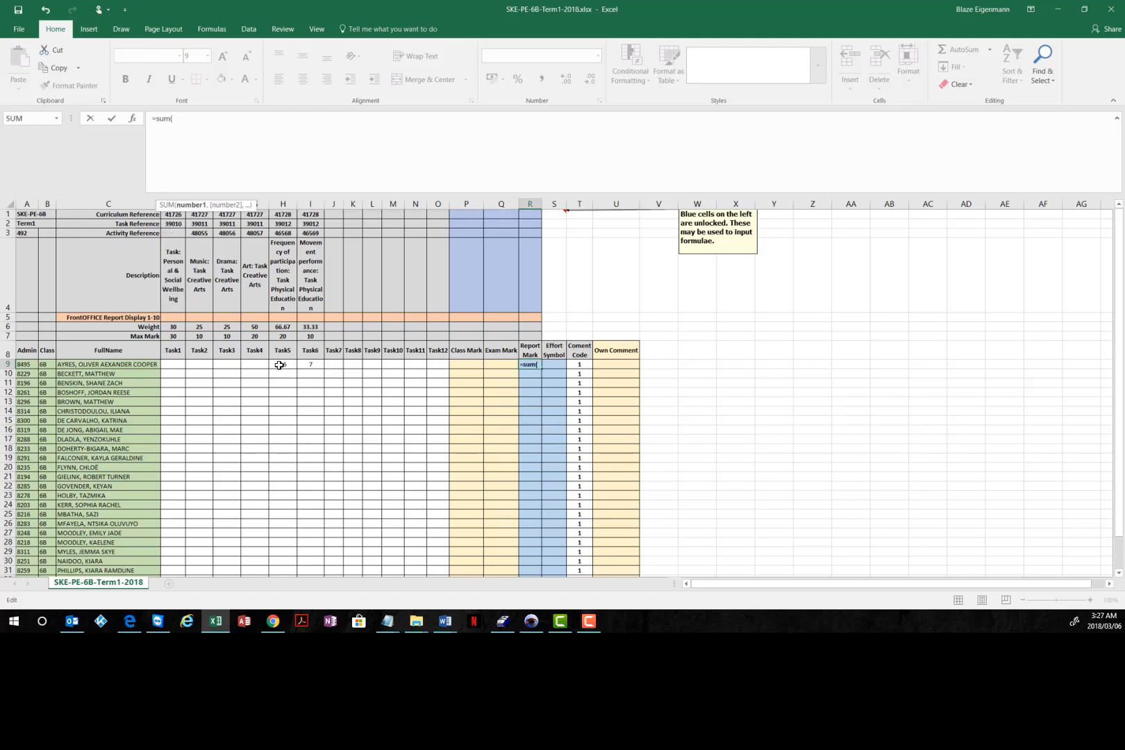
drag(280, 365, 311, 364)
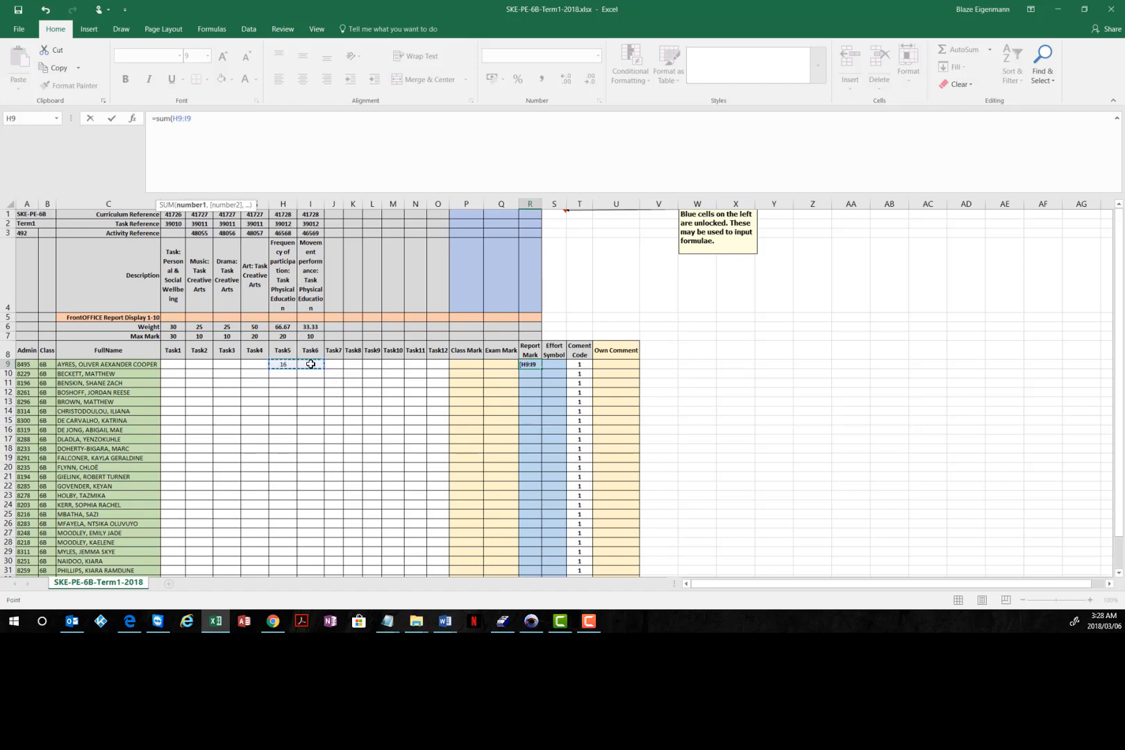
text())
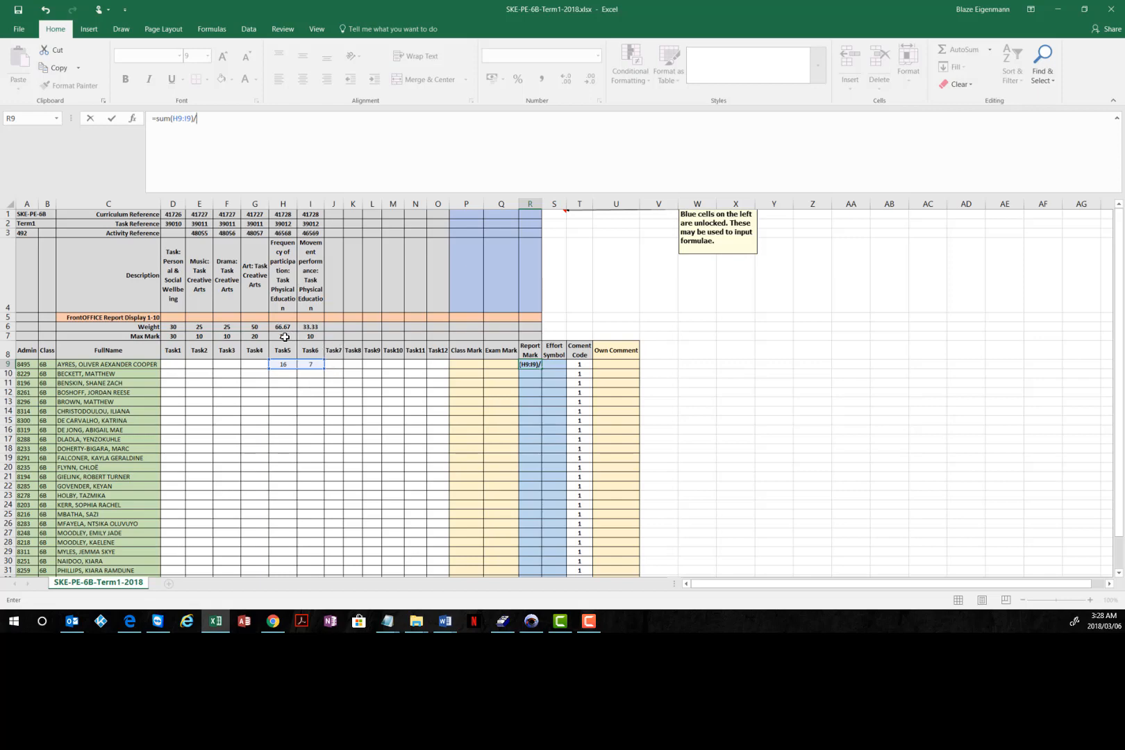
text(/sum()
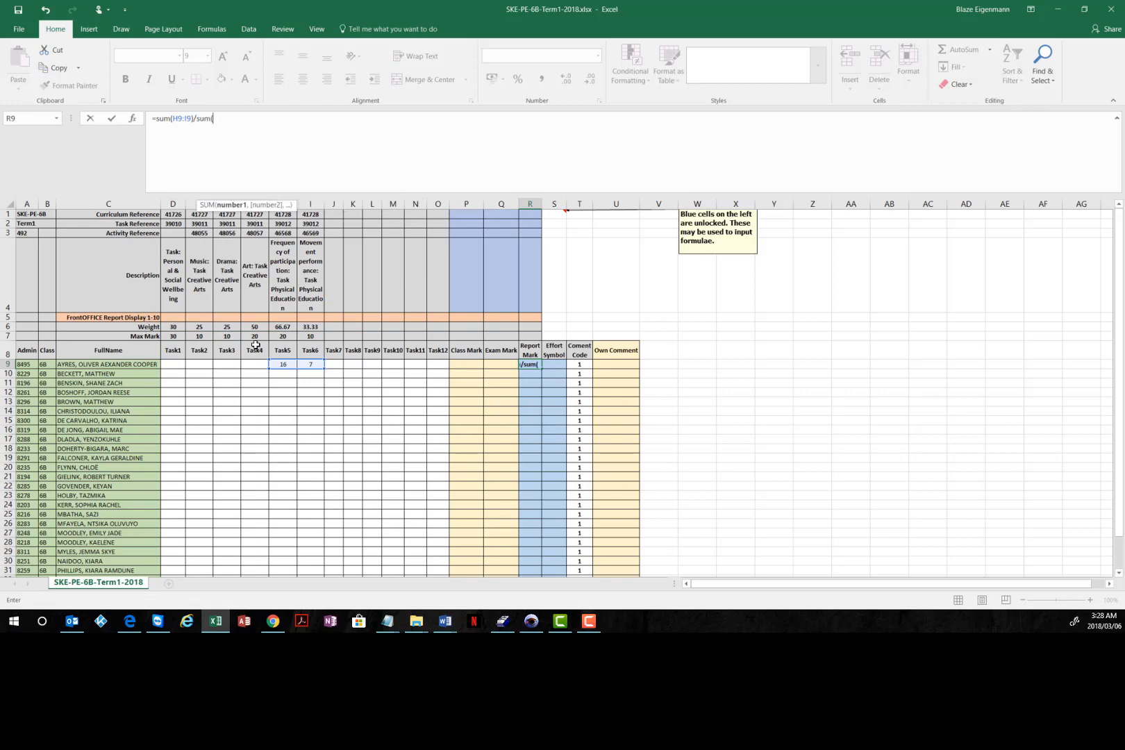
drag(281, 336, 310, 336)
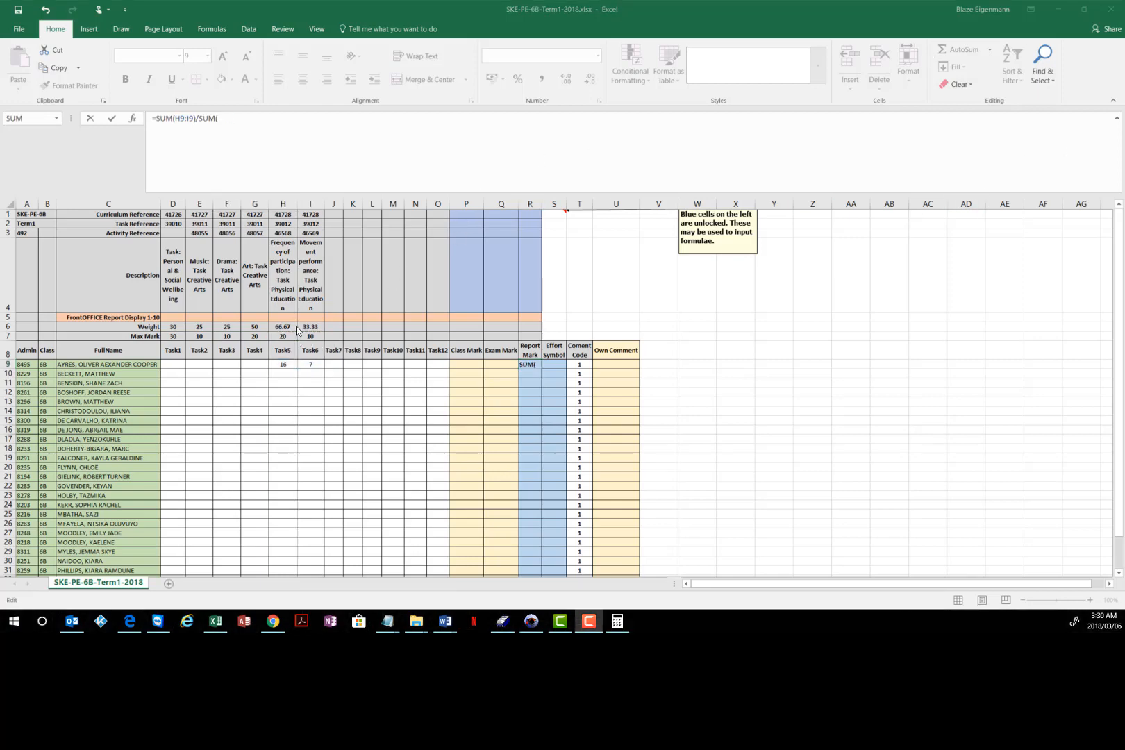
click(236, 121)
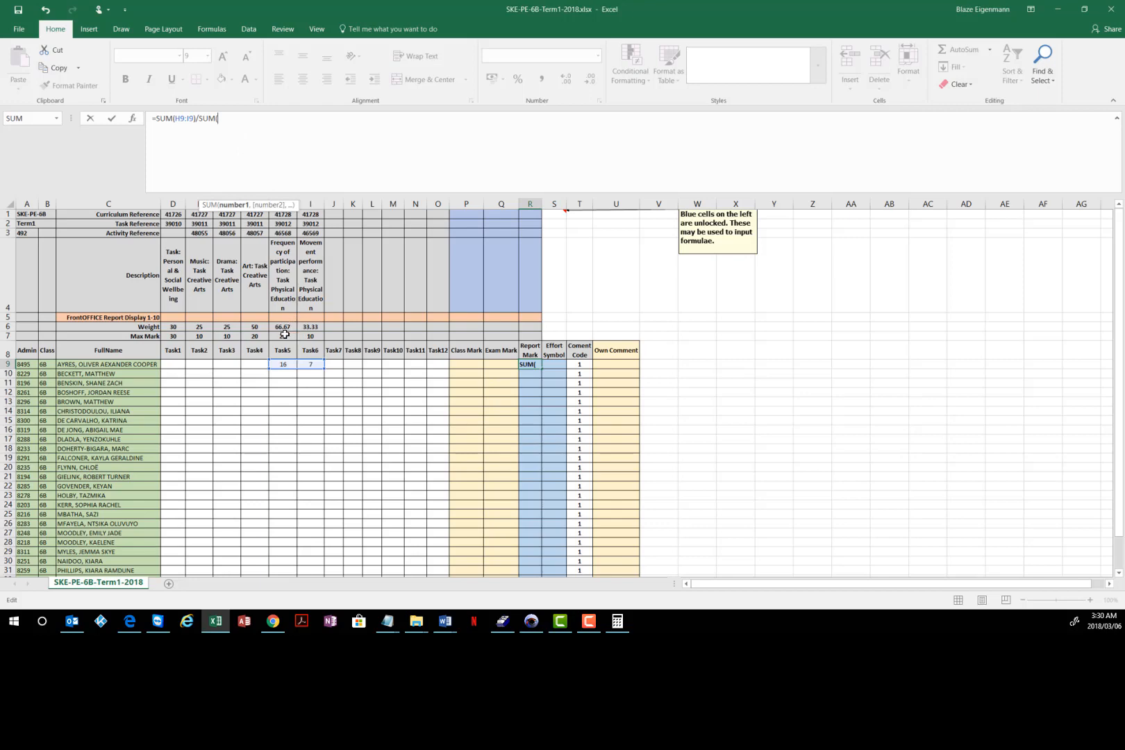
drag(282, 336, 310, 336)
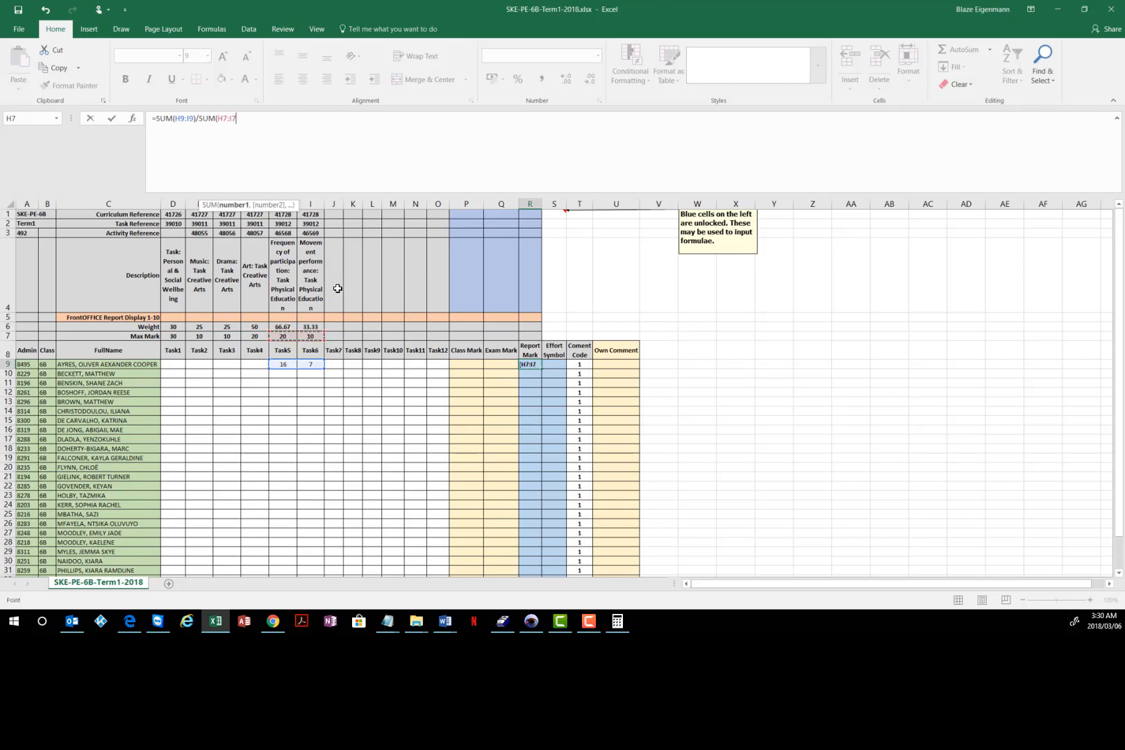
text())
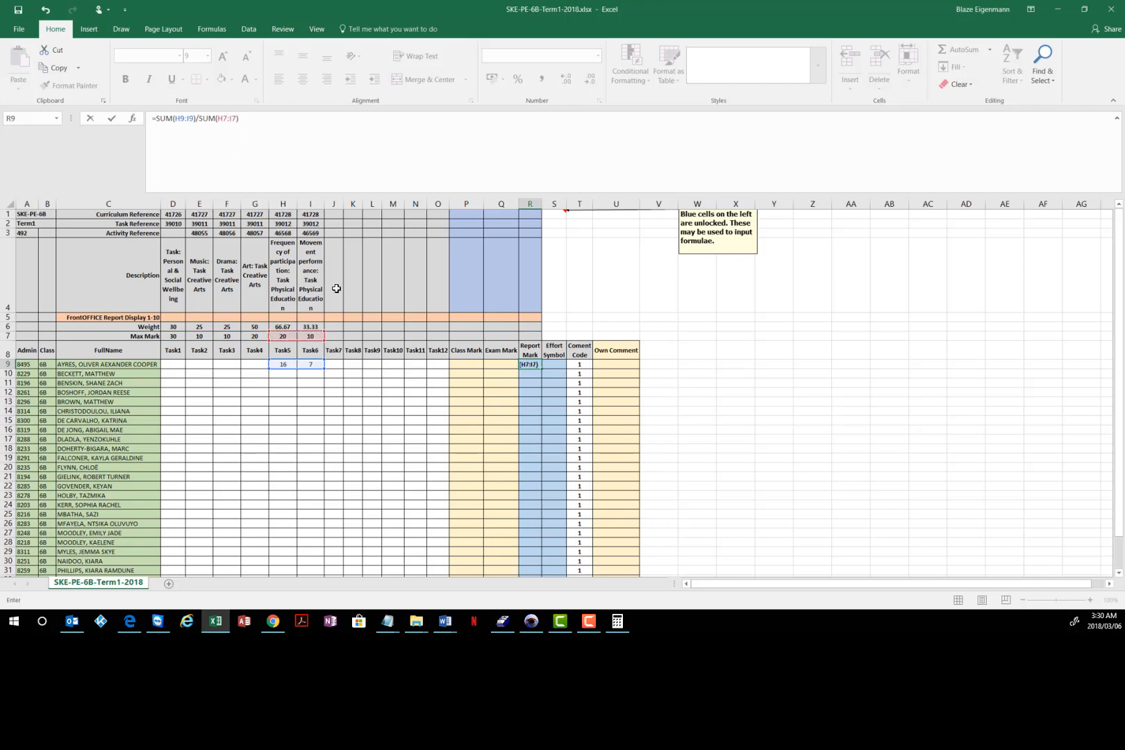
text(*100)
key(Return)
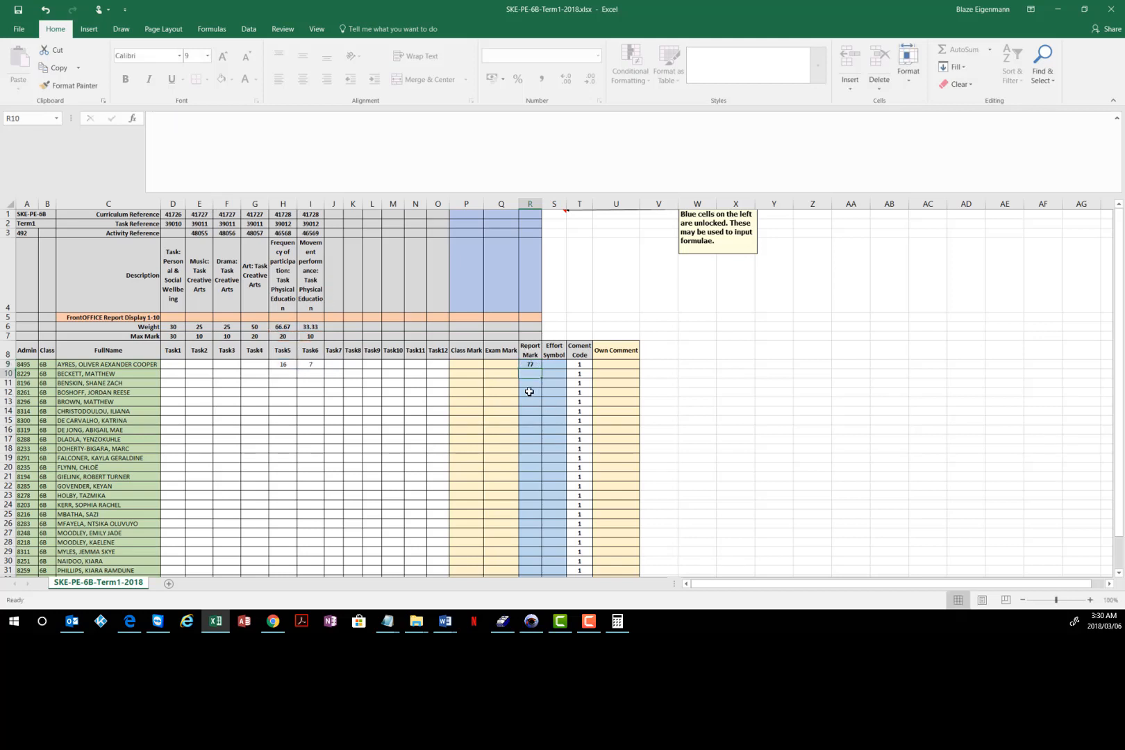
Set the FrontOFFICE Report Display number of the Physical Education marksheet's Report Mark column to 1
click(534, 318)
text(1)
click(530, 448)
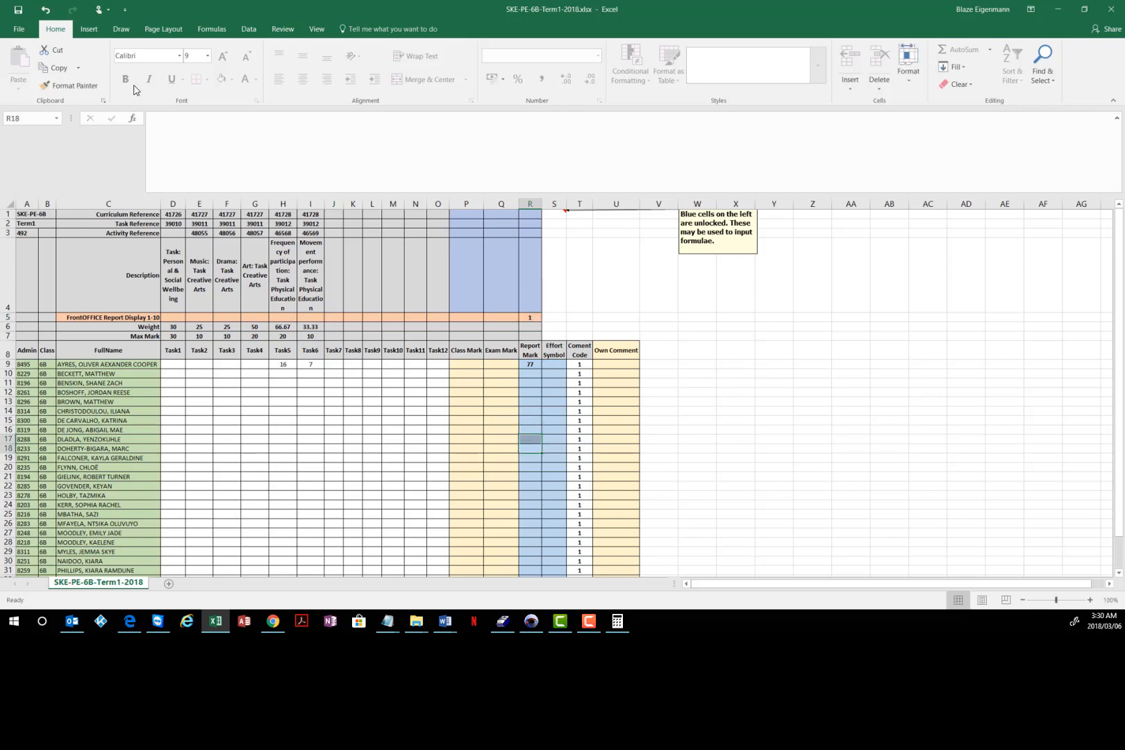
Save and close the Physical Education marksheet and bring FrontOFFICE's Marksheet Management Form to the front
click(17, 12)
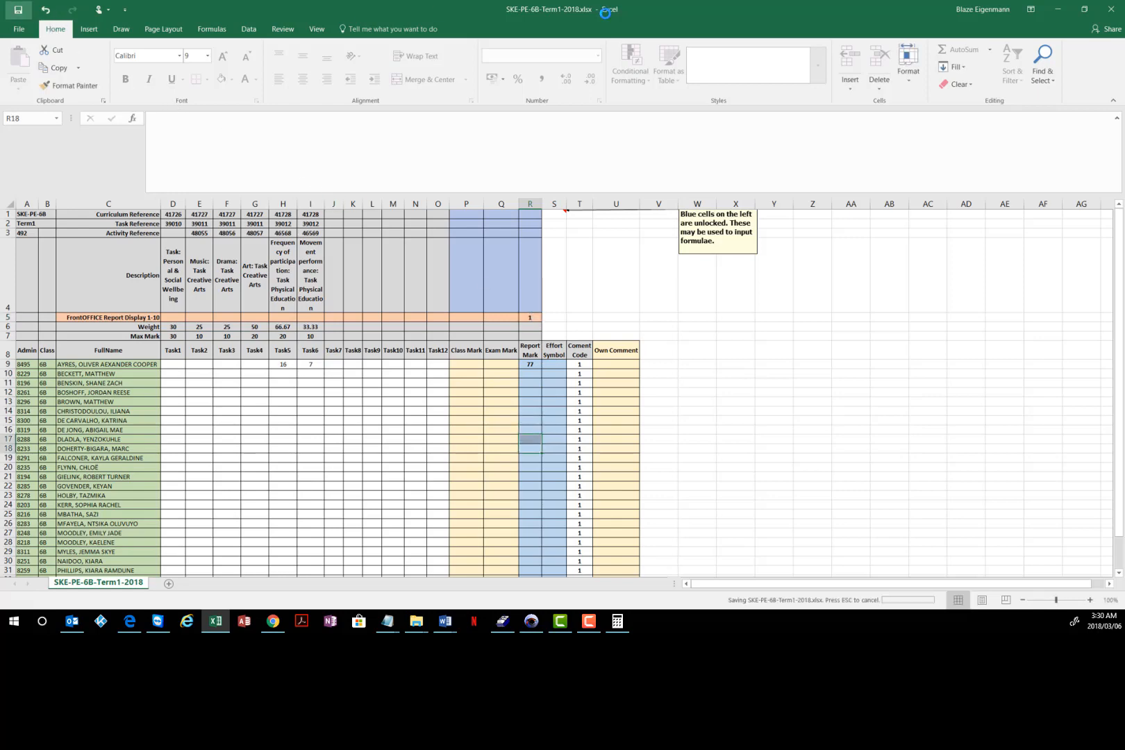
click(1112, 10)
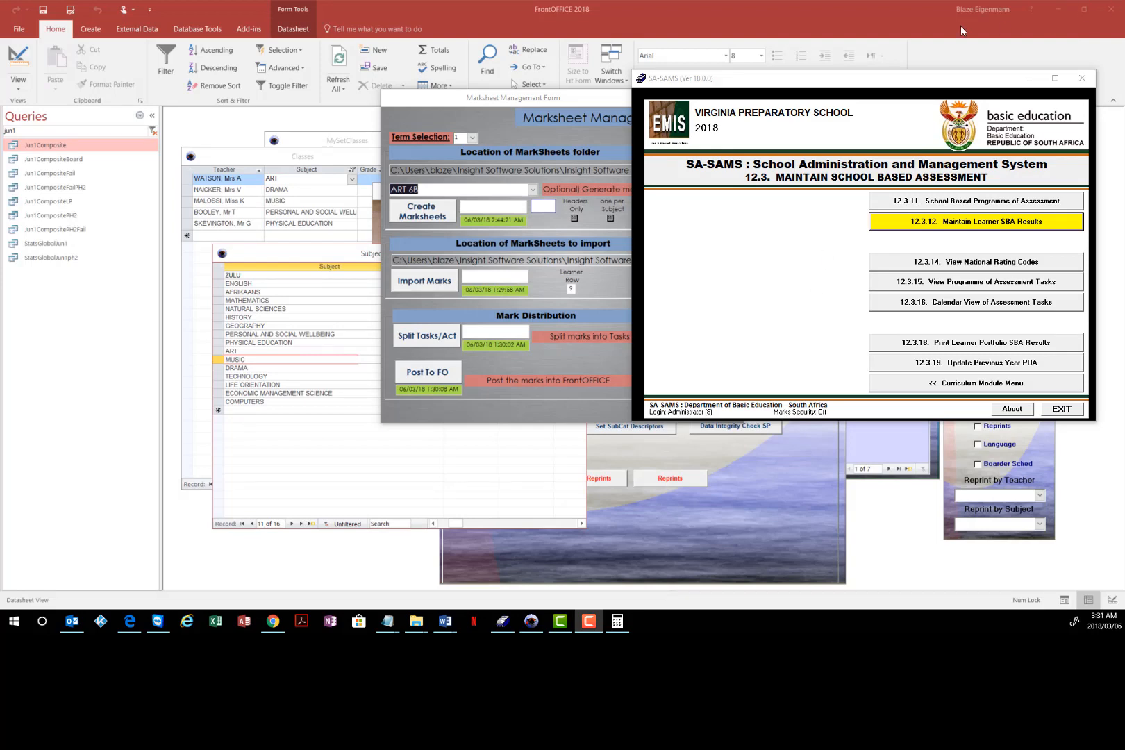
click(515, 97)
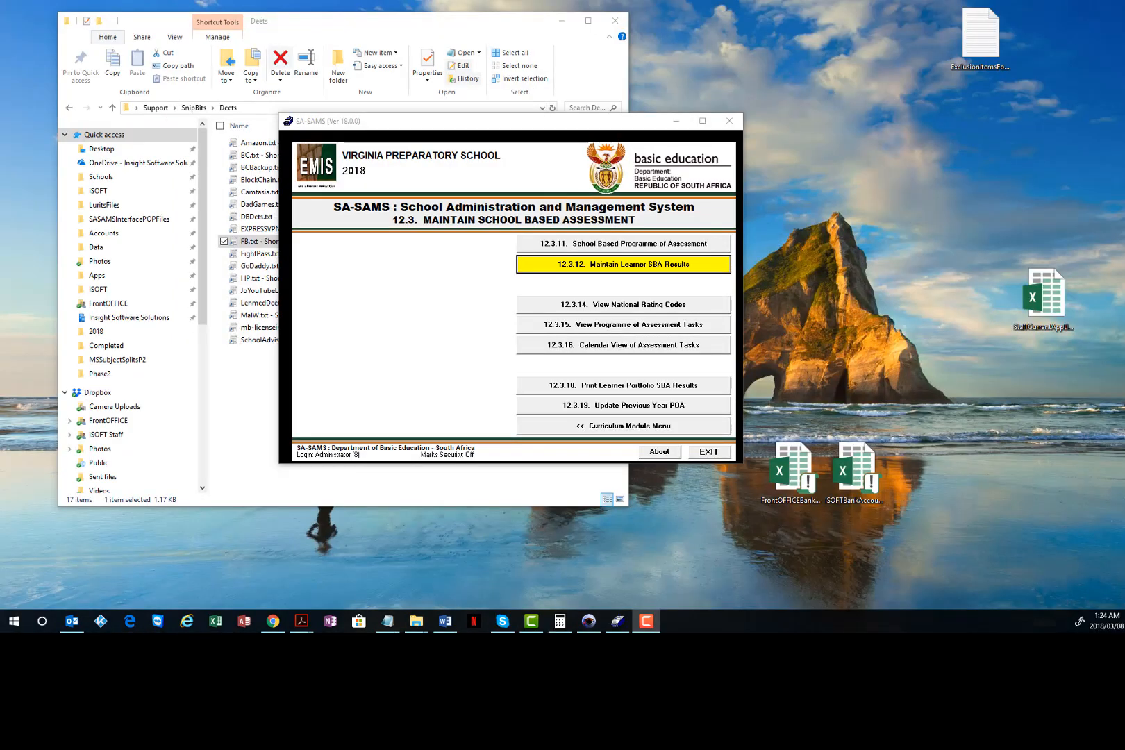
Bring SA-SAMS forward, minimise File Explorer, and load the Grade 06 Life Skills Term1 marks for all learners in Maintain Learner SBA Results
click(624, 264)
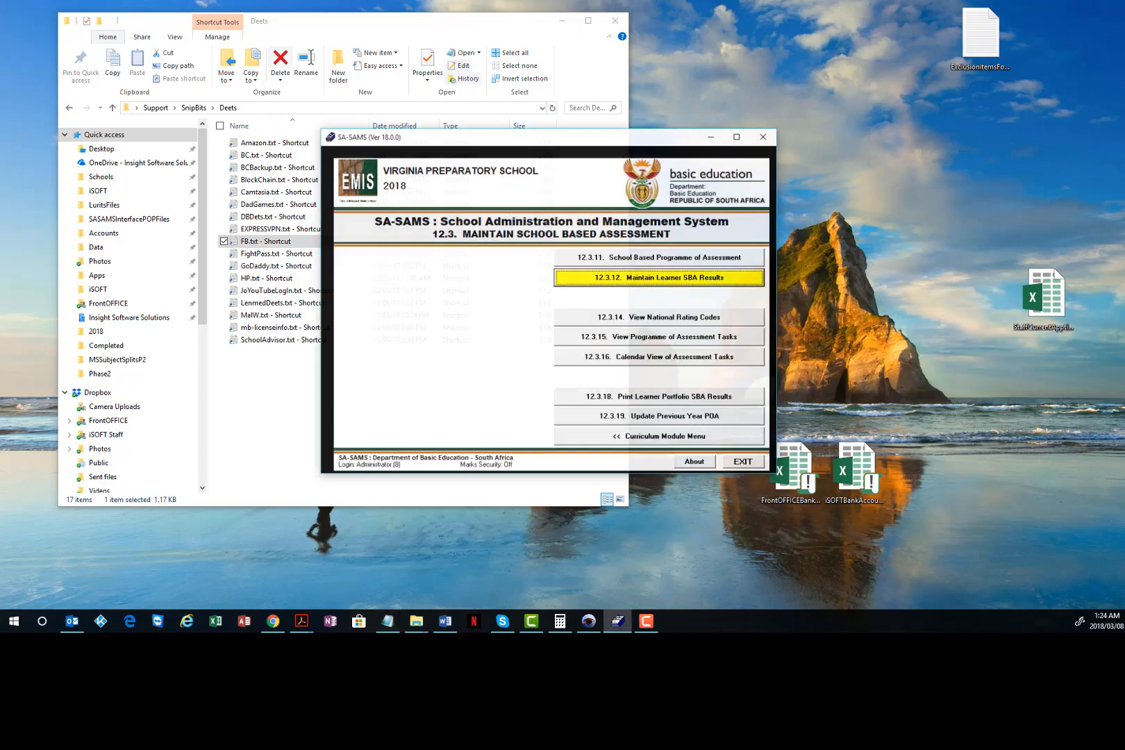
click(561, 20)
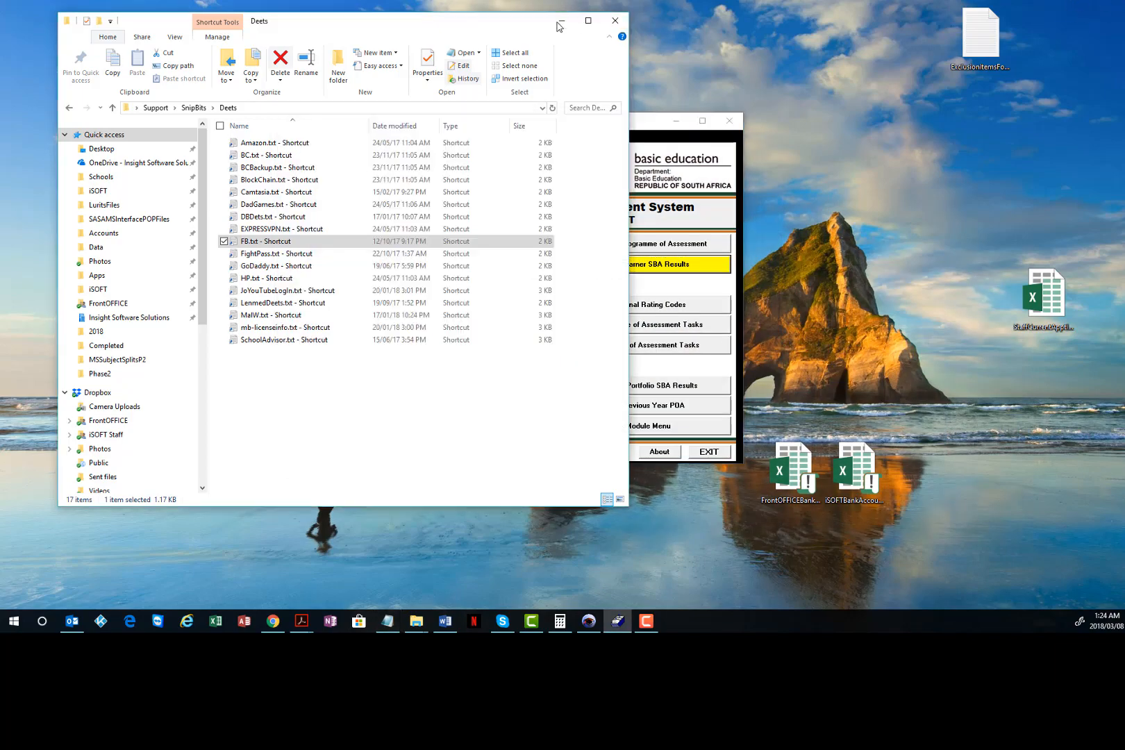
drag(617, 128, 825, 112)
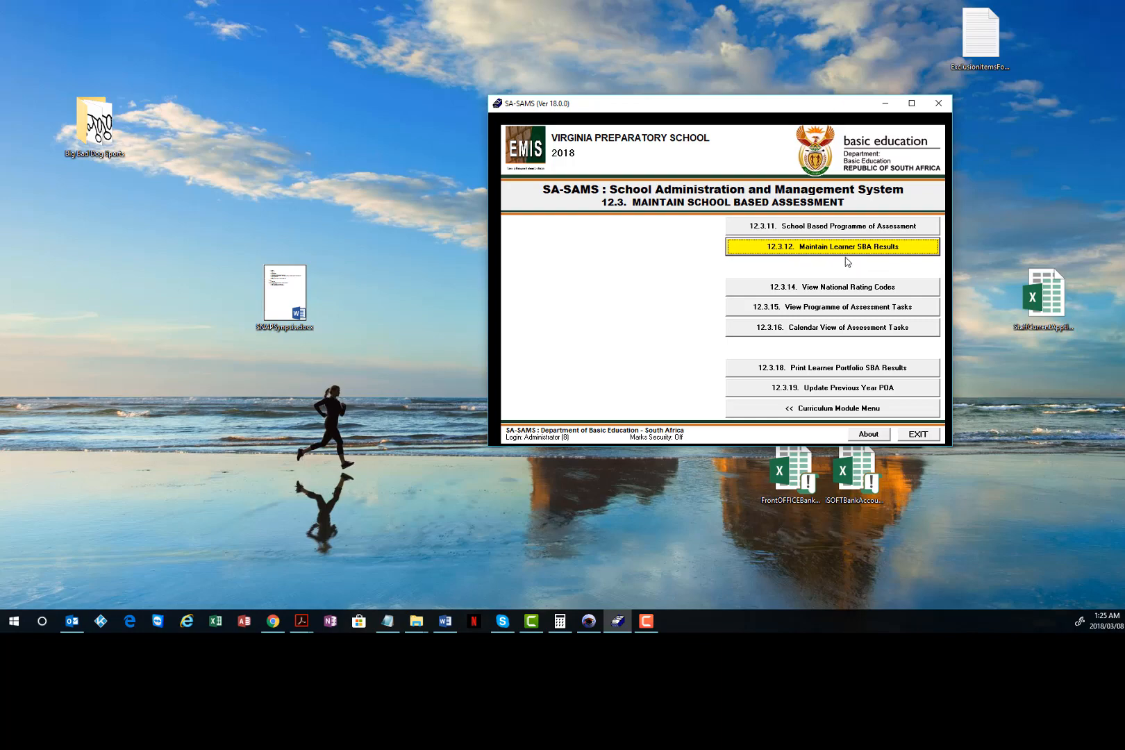
click(731, 240)
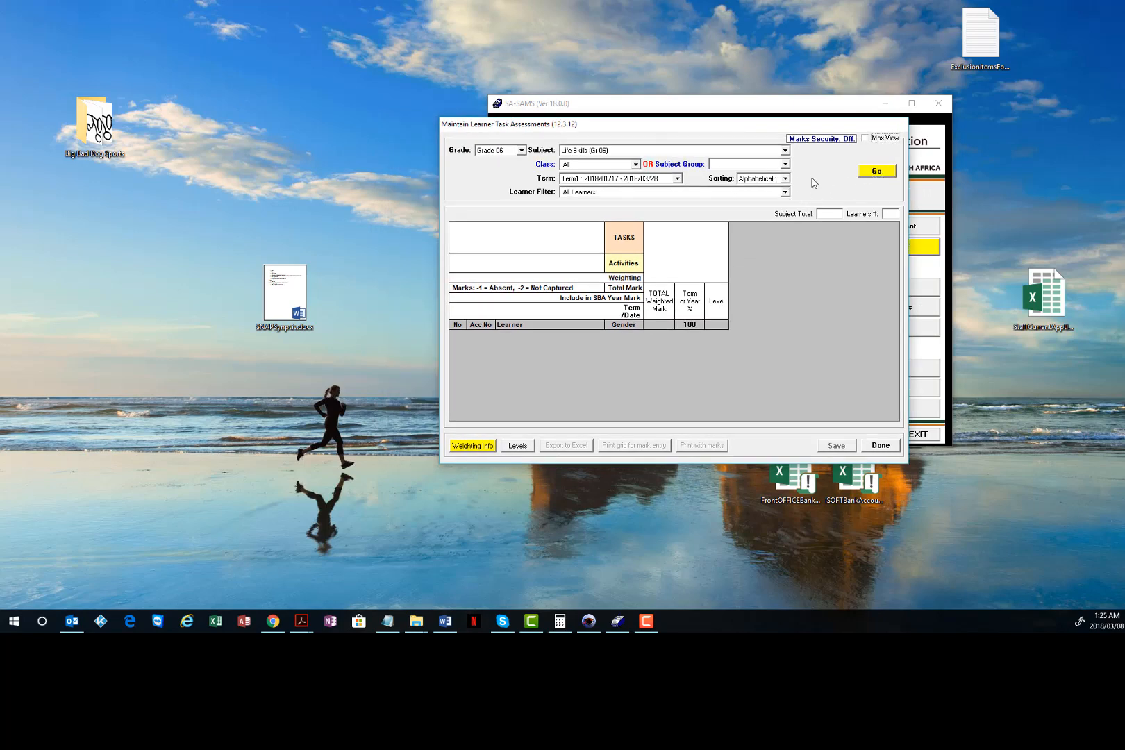
click(879, 175)
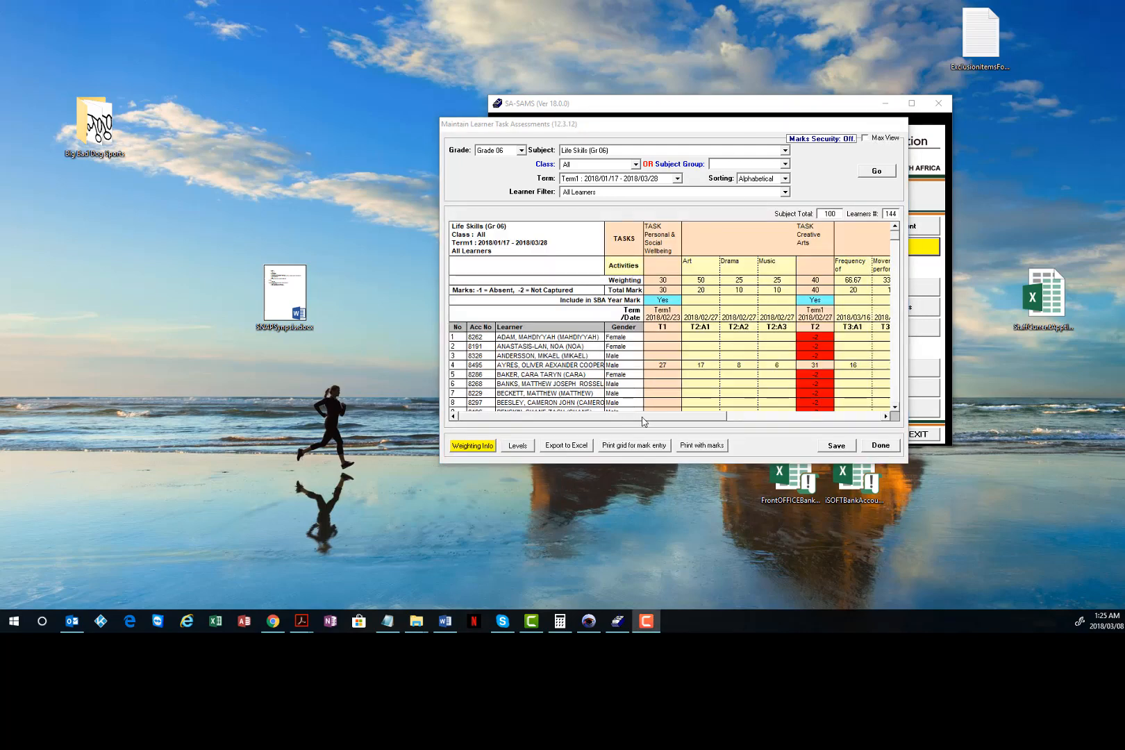
Review the Creative Arts and Physical Education task marks in the Life Skills grid, close it, and return to the Curriculum Module level
drag(643, 420, 801, 417)
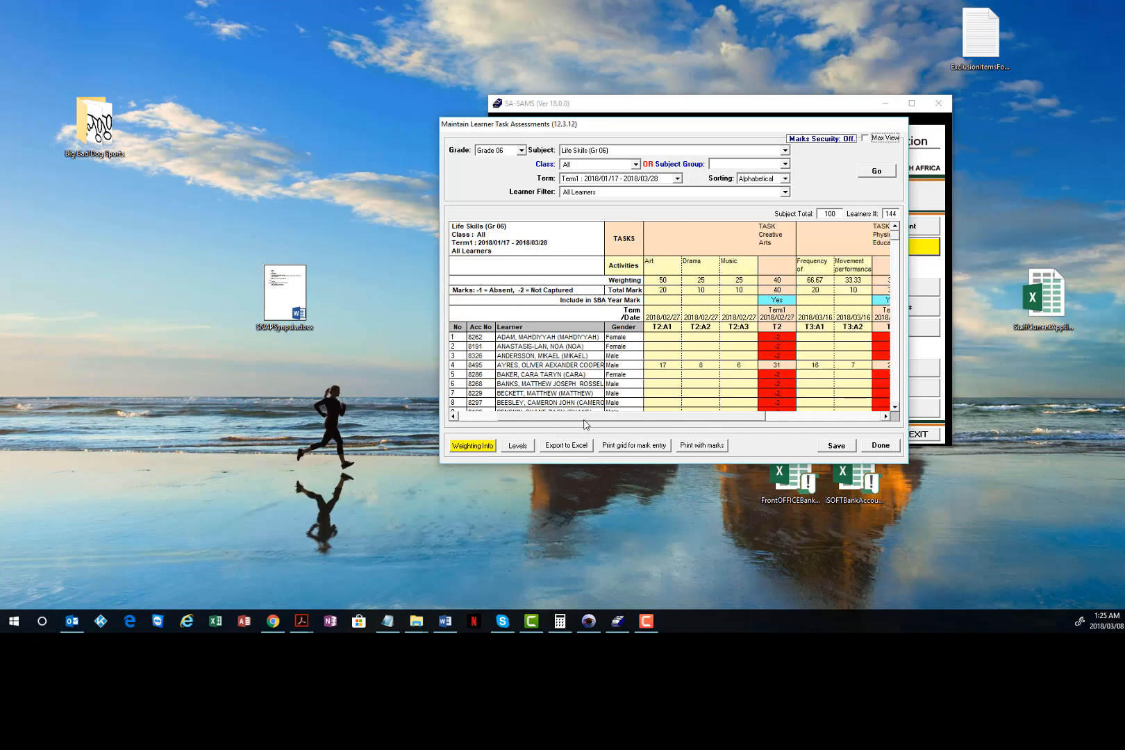
click(693, 418)
click(881, 446)
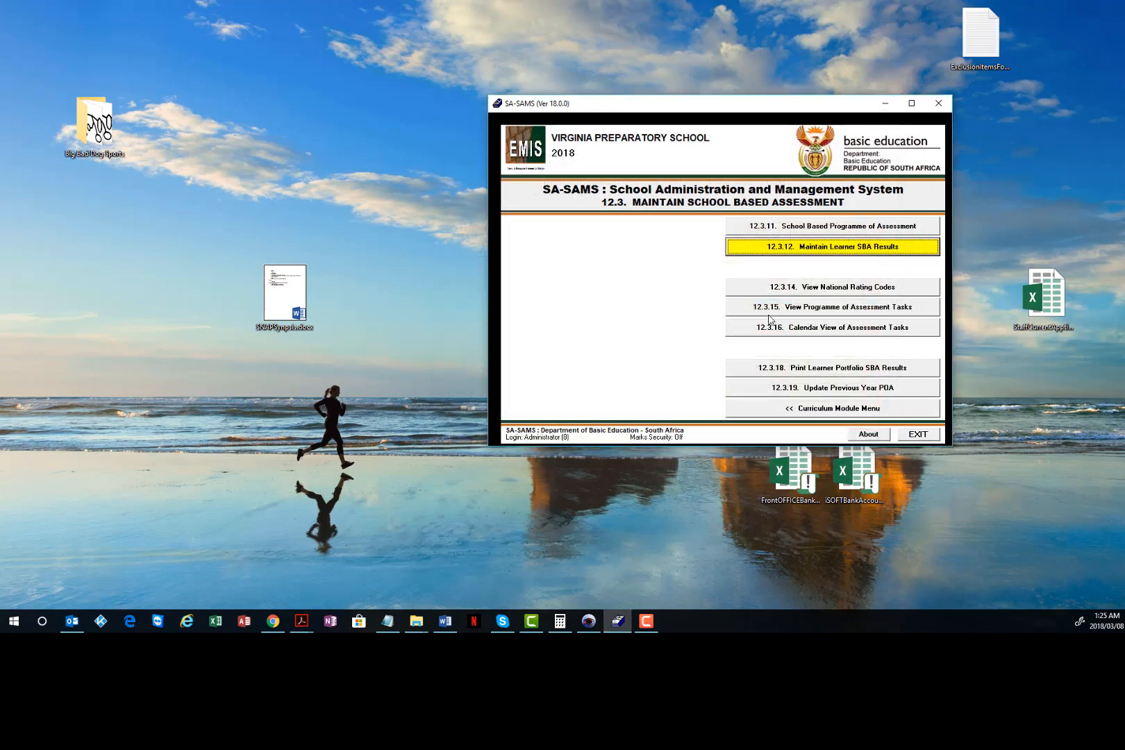
click(806, 411)
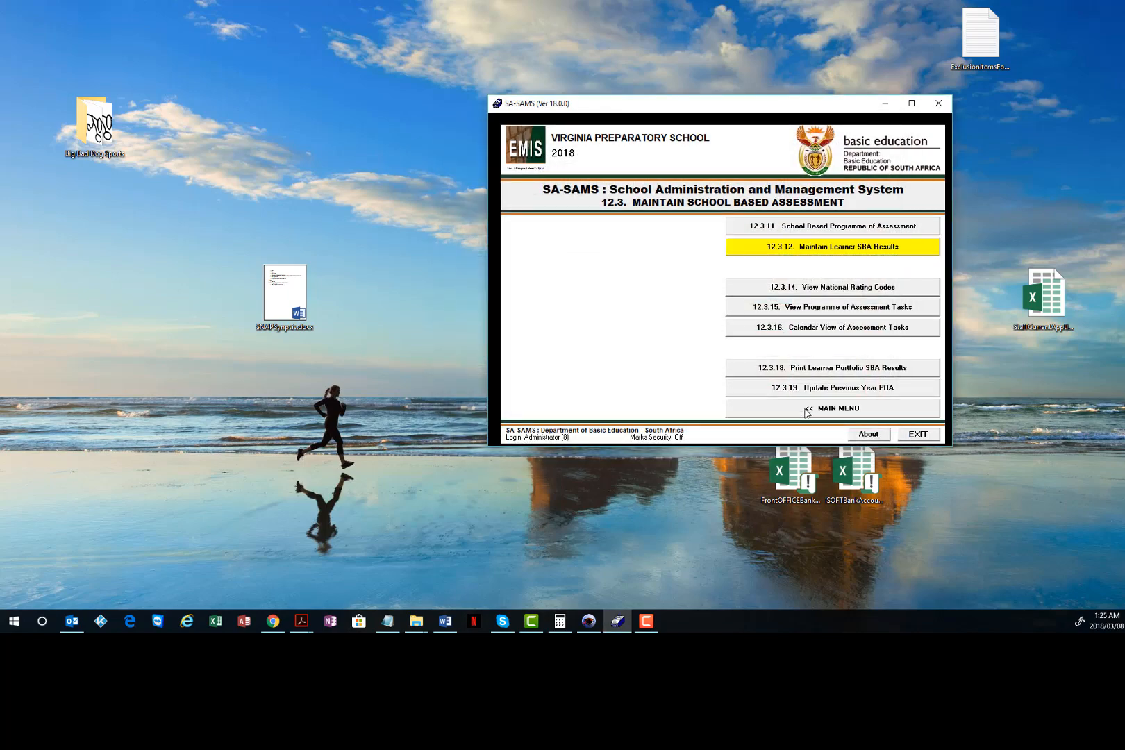
Switch to FrontOFFICE, maximise its window, and open the Jun1CompositePH2 query
key(alt+Tab)
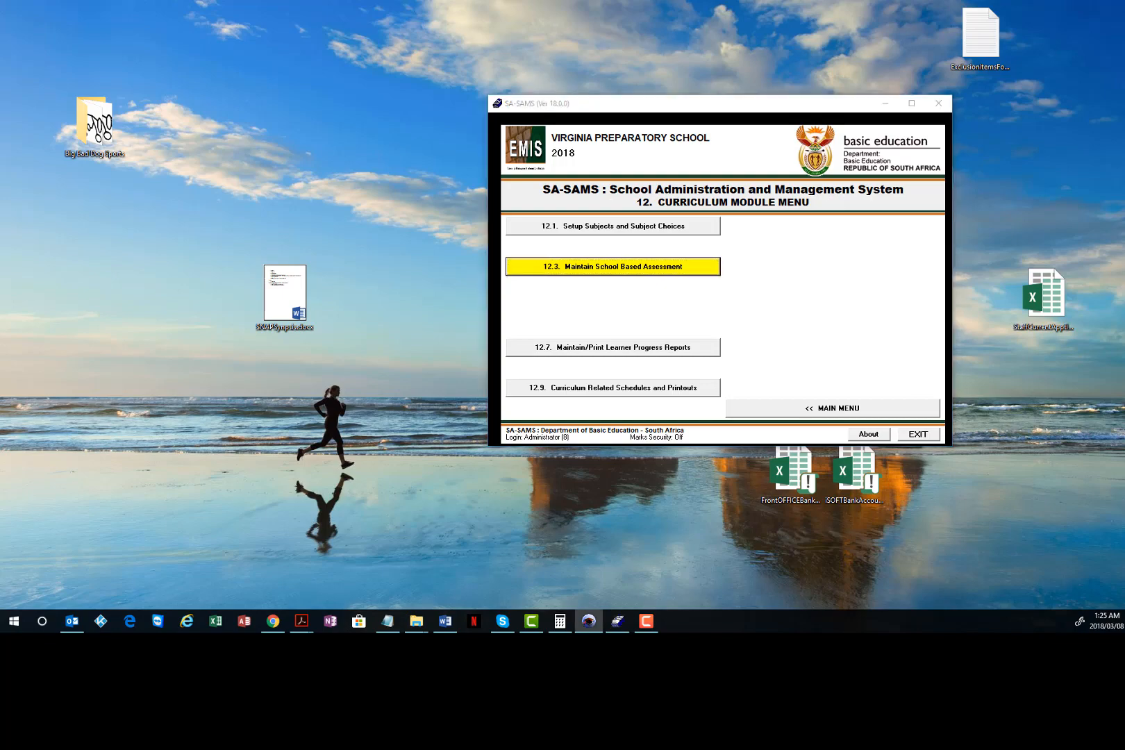
drag(1124, 94, 413, 46)
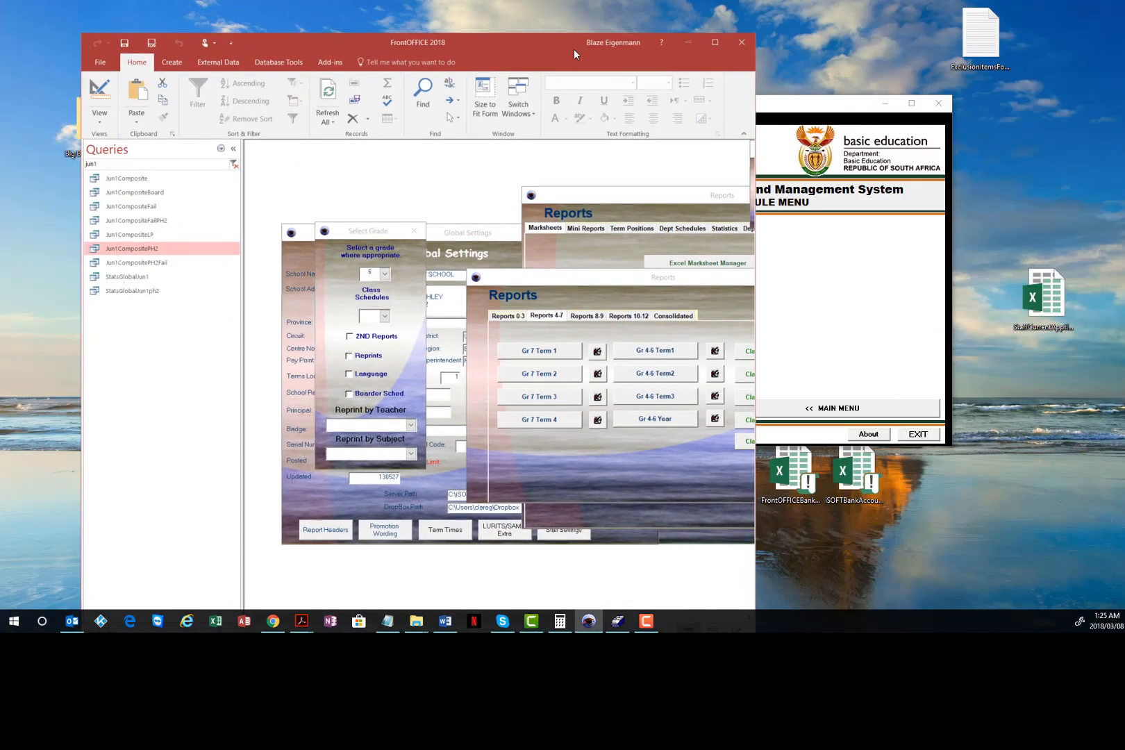
click(713, 41)
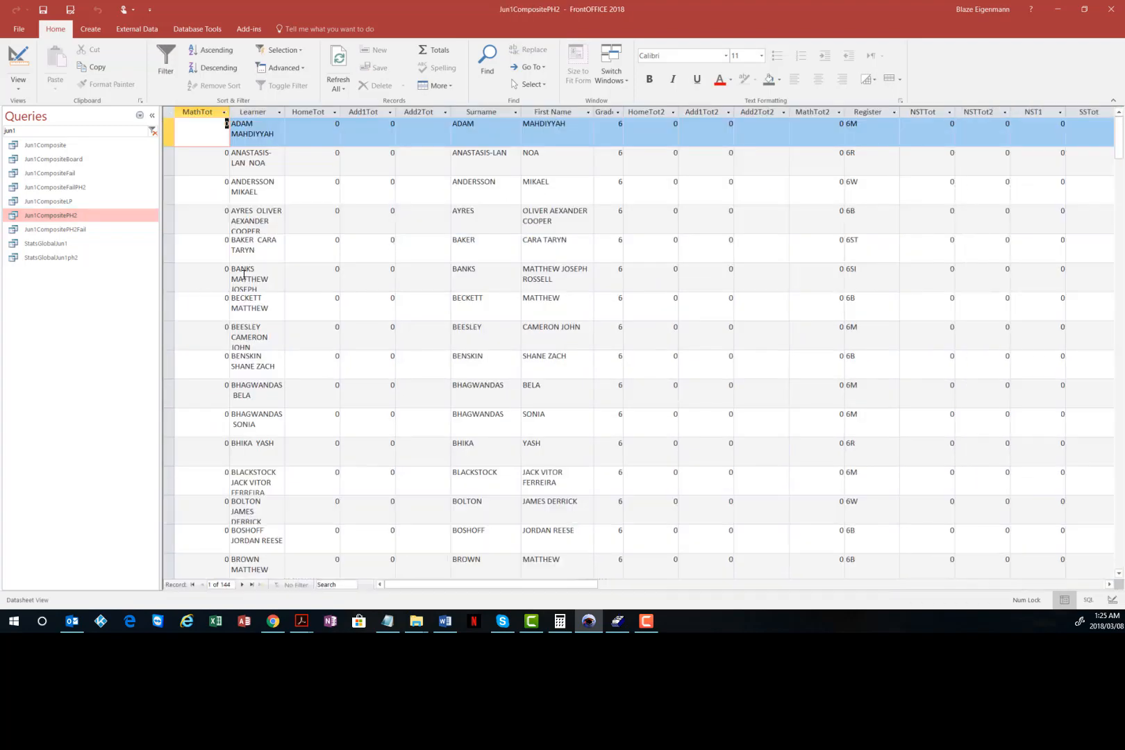
Check the LSTot value of the fourth learner in the Jun1CompositePH2 query and close the query
click(169, 219)
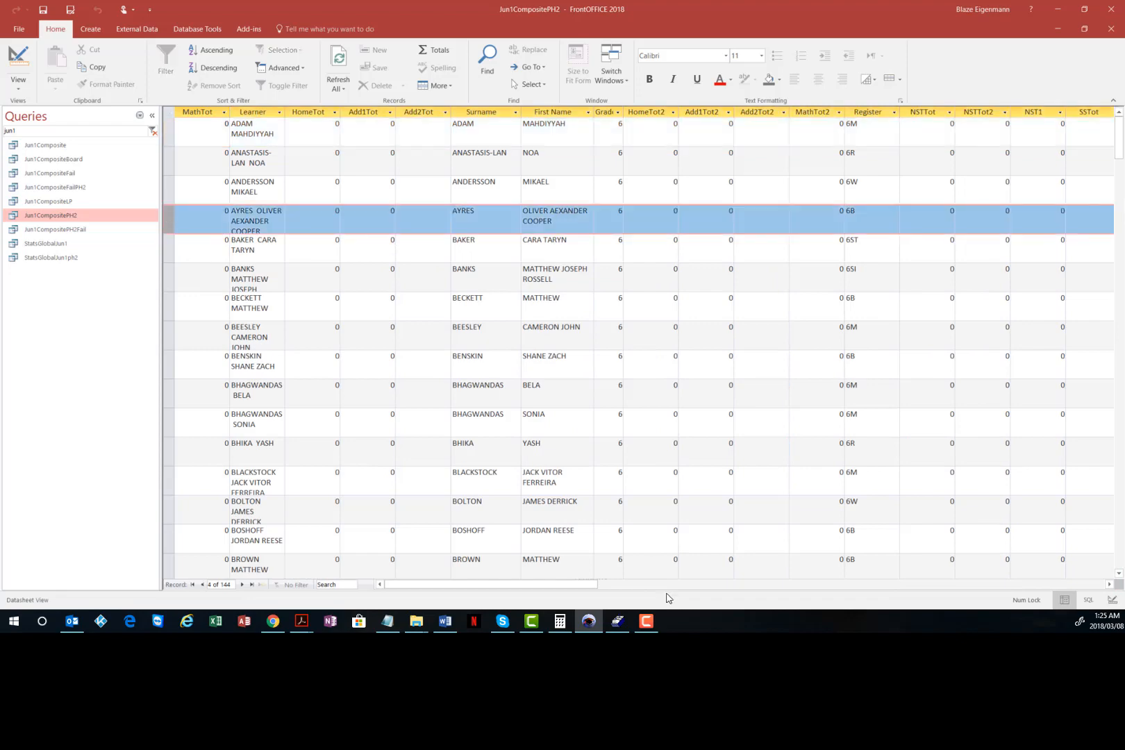
drag(590, 585, 757, 585)
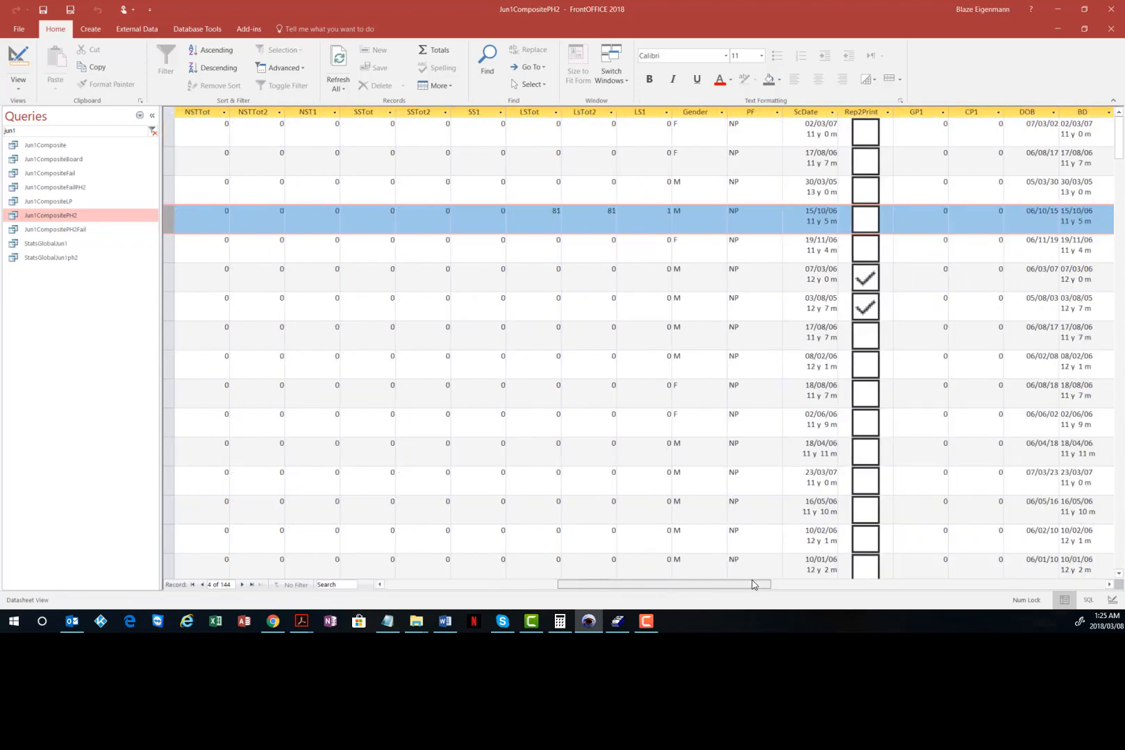
click(533, 217)
click(531, 112)
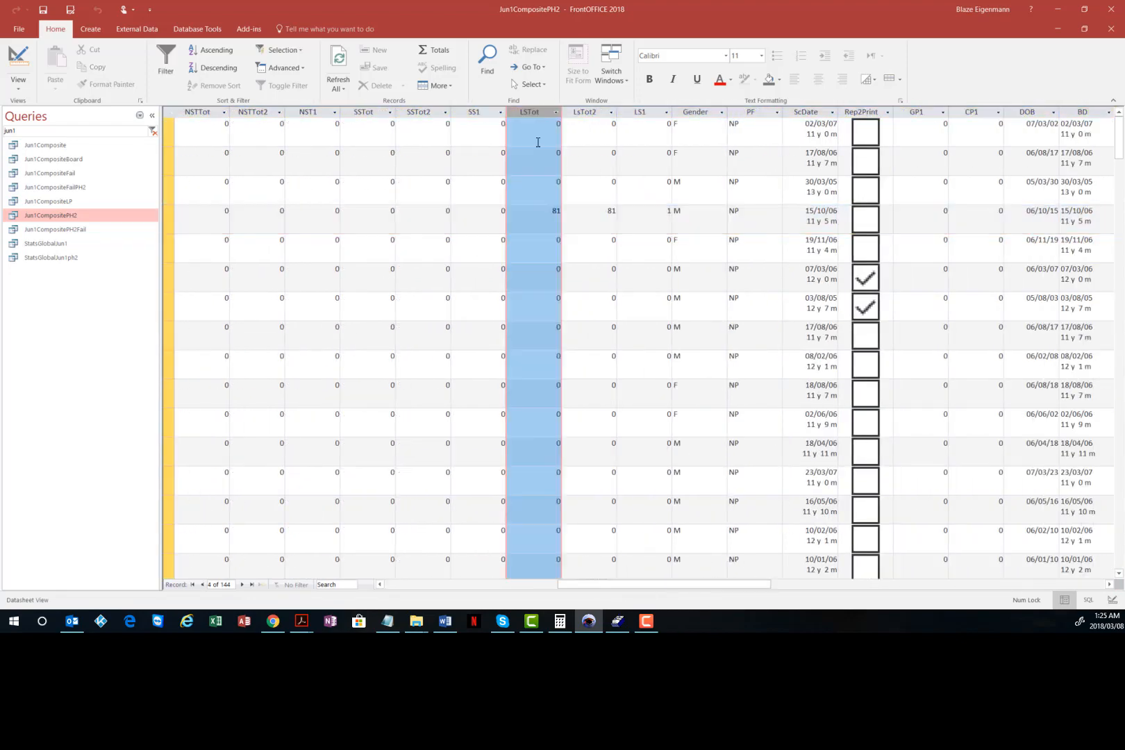
click(537, 213)
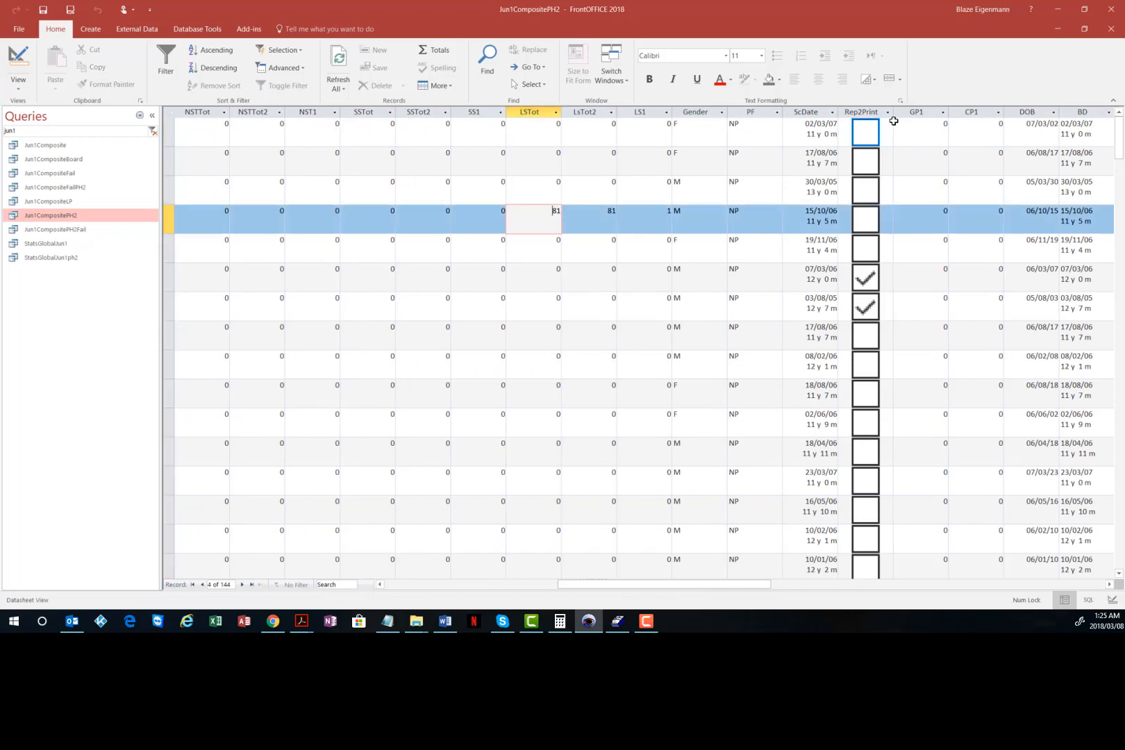
click(1110, 28)
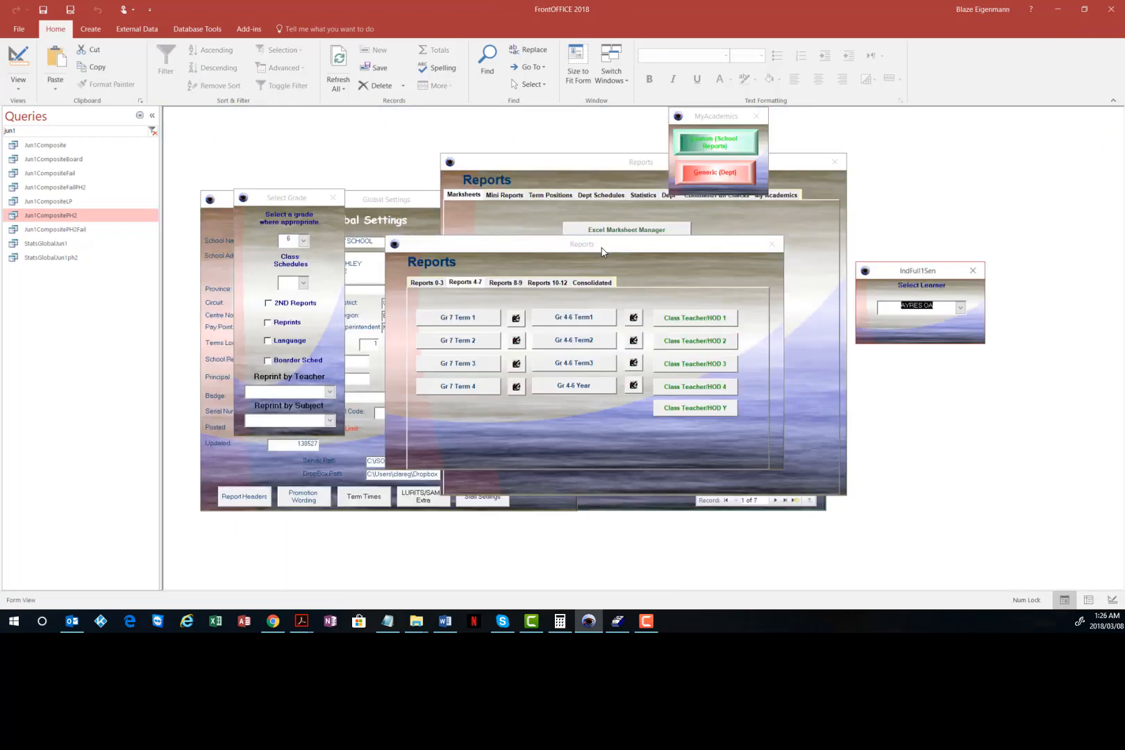
Move the overlapping forms apart and preview the individual Gr 4-6 Term1 report for the learner with captured Life Skills marks
drag(602, 252, 867, 324)
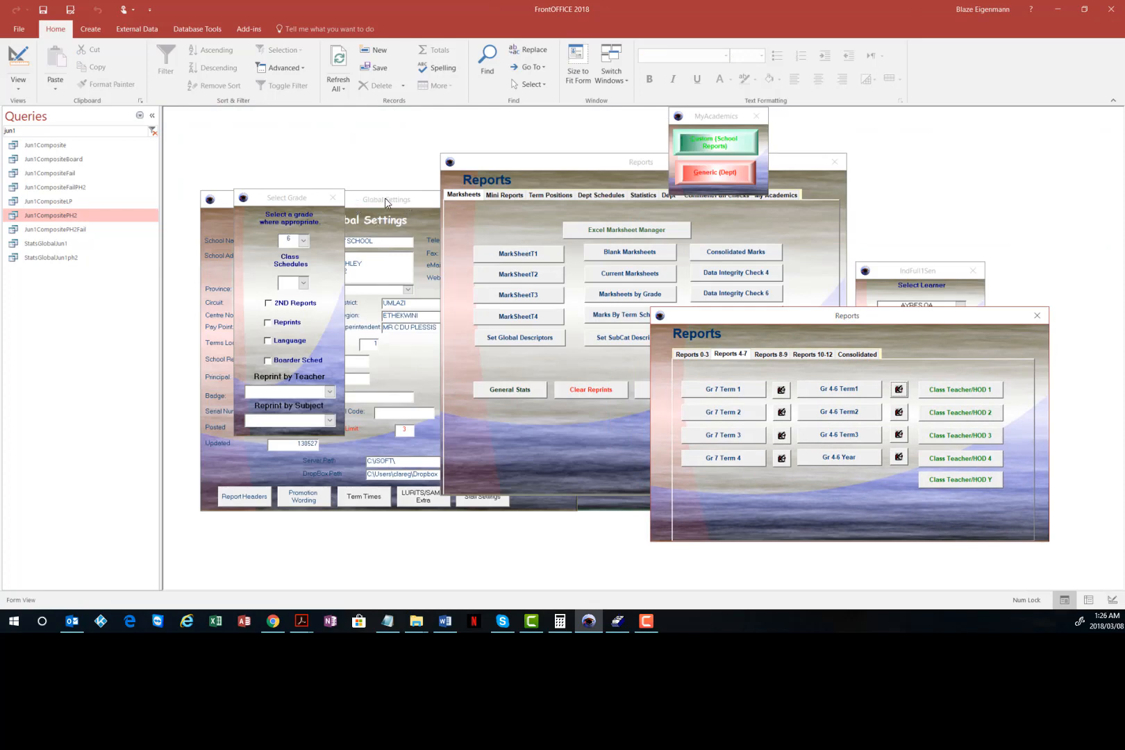
drag(533, 162, 283, 184)
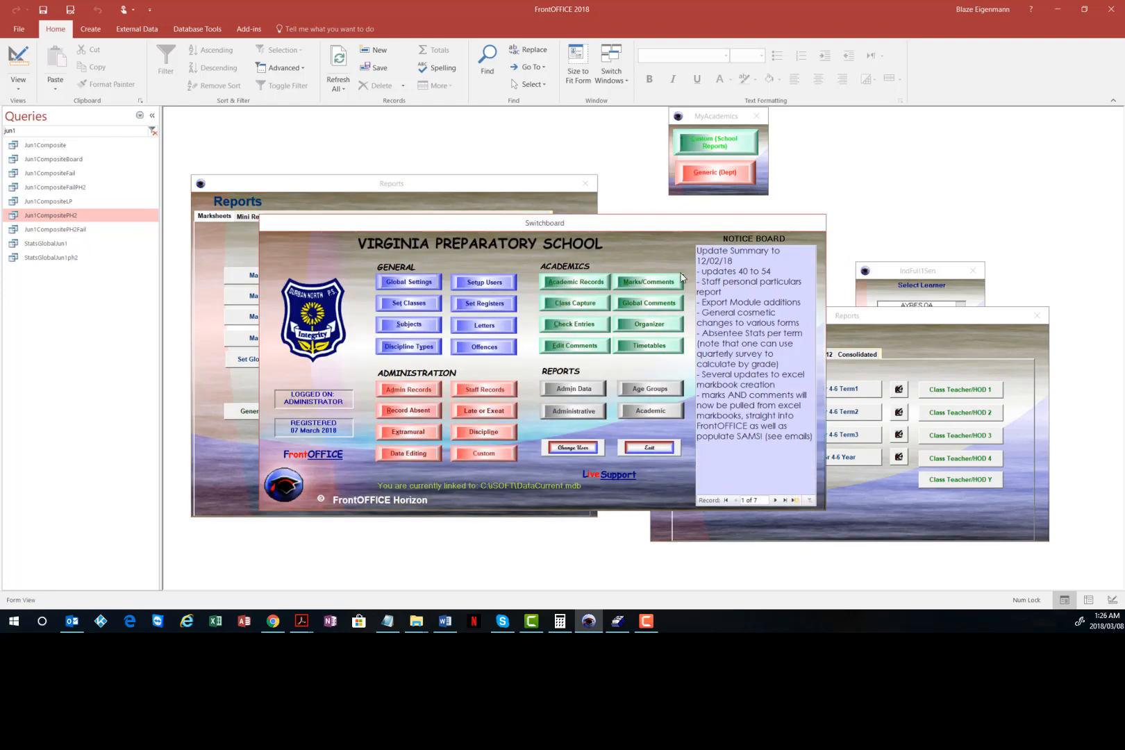
click(743, 164)
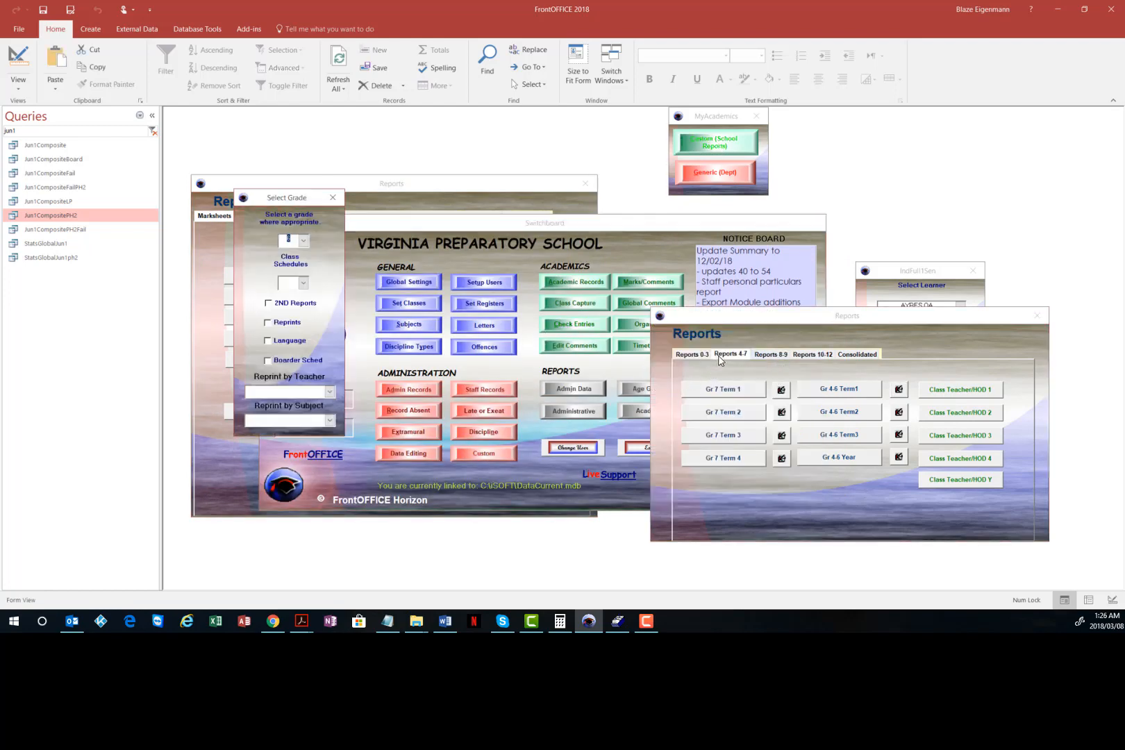
click(900, 389)
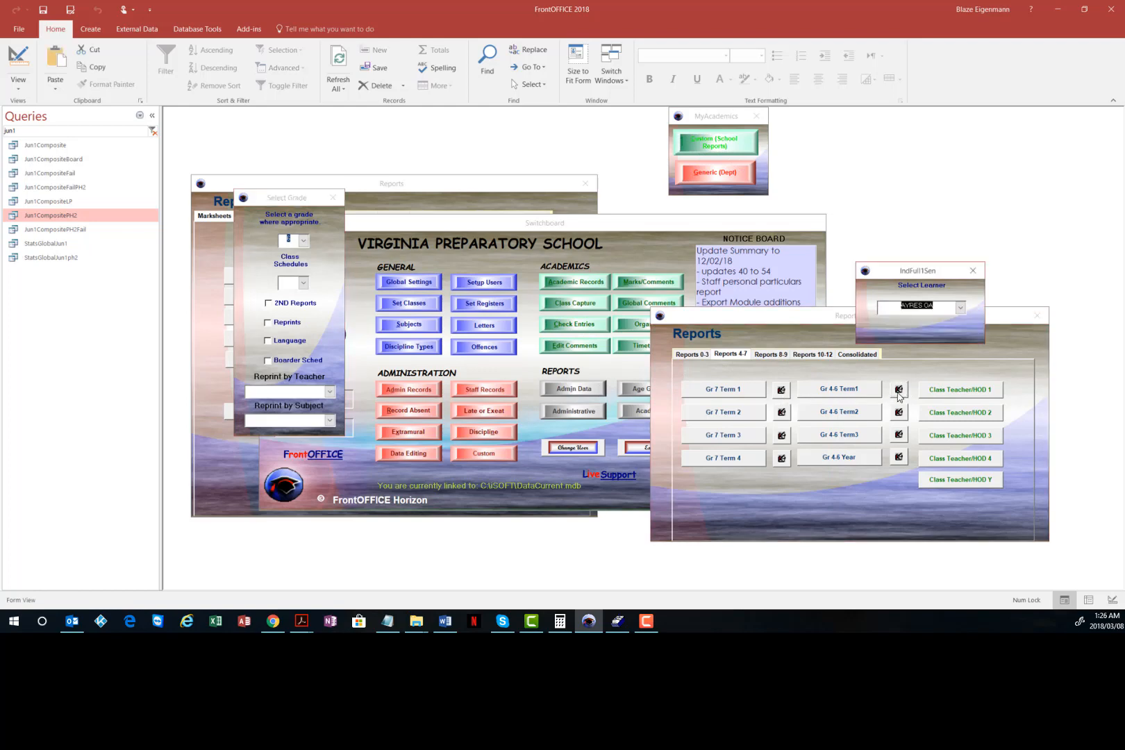
click(926, 320)
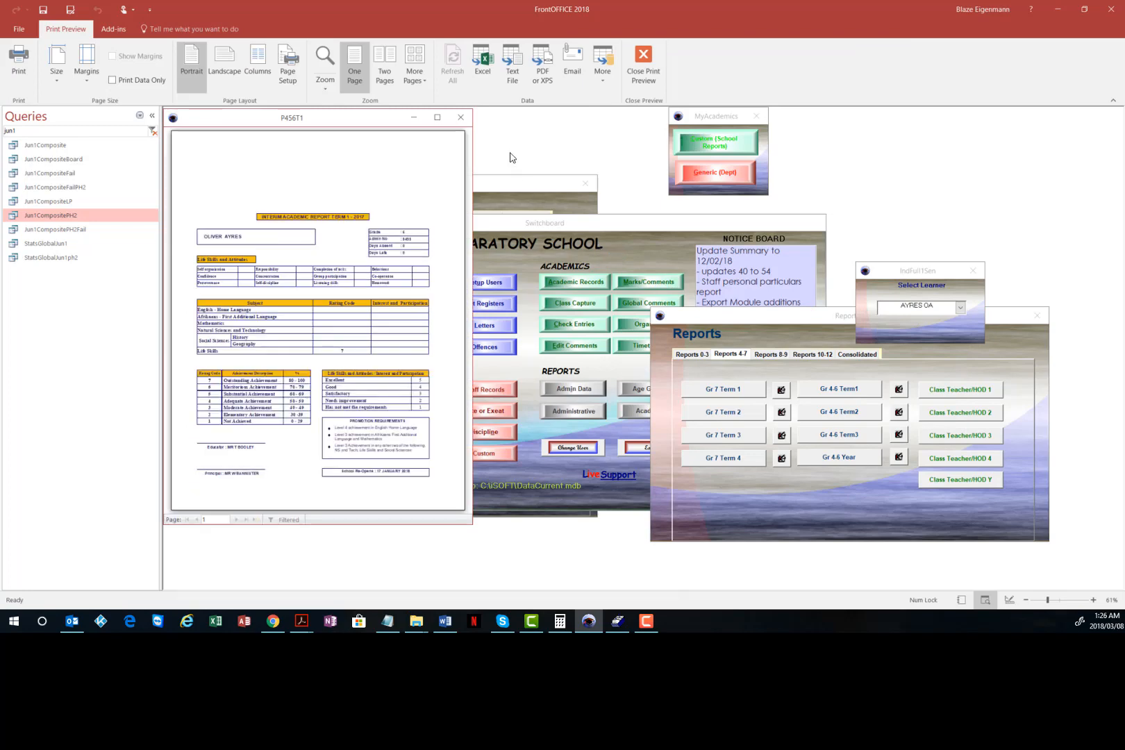
Enlarge the P456T1 report preview to check the Life Skills rating code and close the preview
click(446, 118)
click(628, 484)
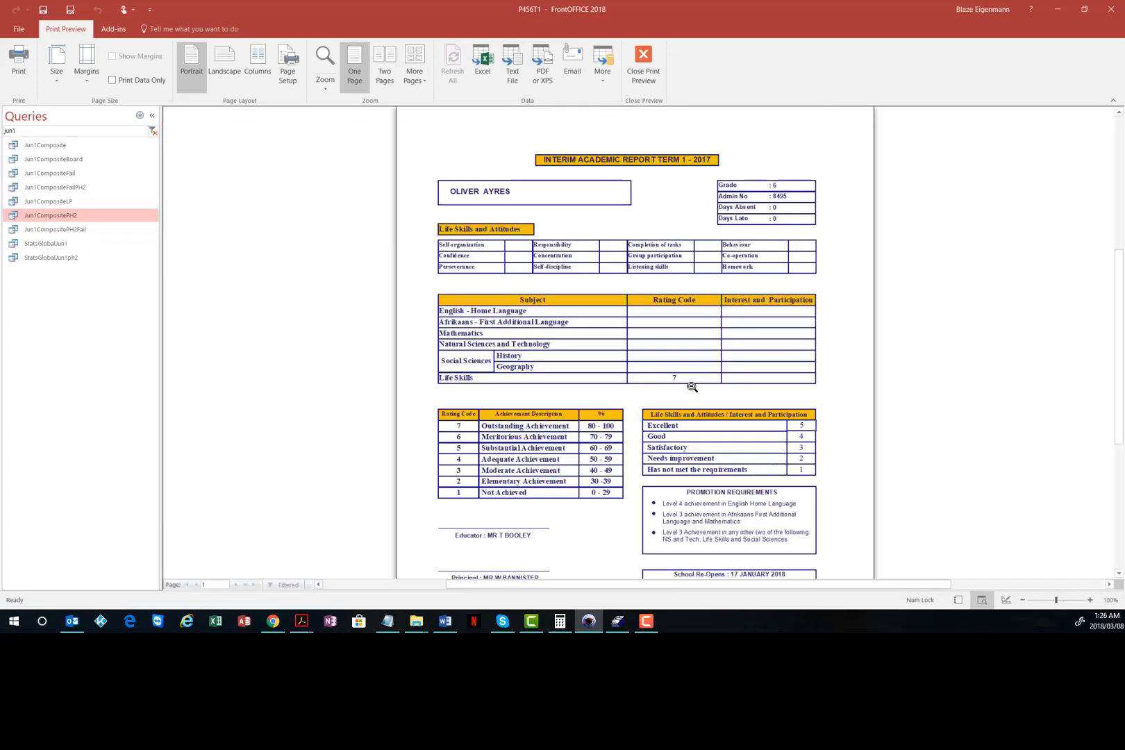
click(649, 61)
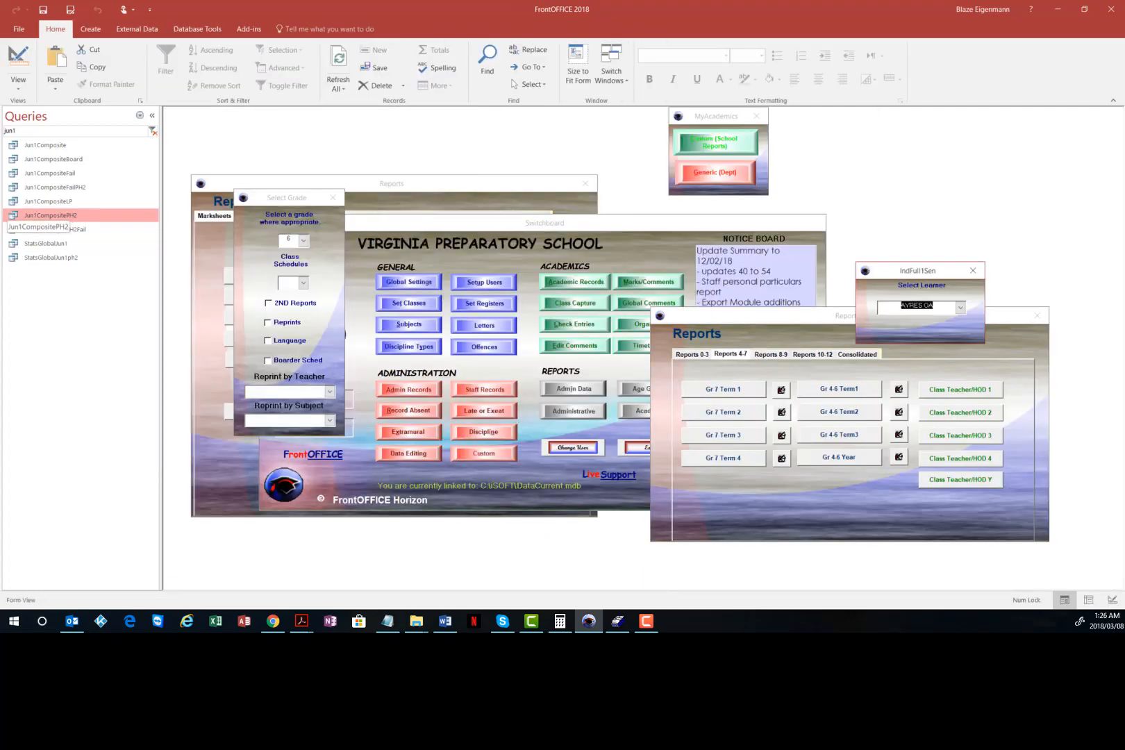
Briefly reopen the Jun1CompositePH2 query, and open the Subjects list widened to show each subject's AggFactorPH2
double_click(70, 215)
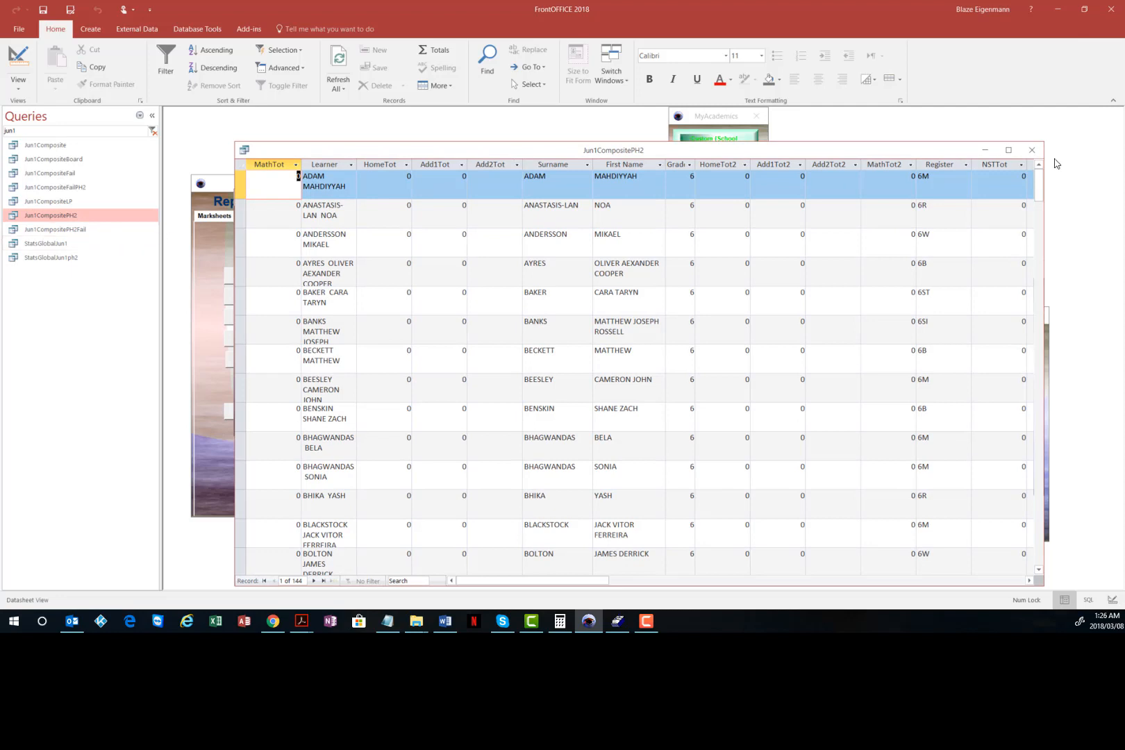
click(1031, 150)
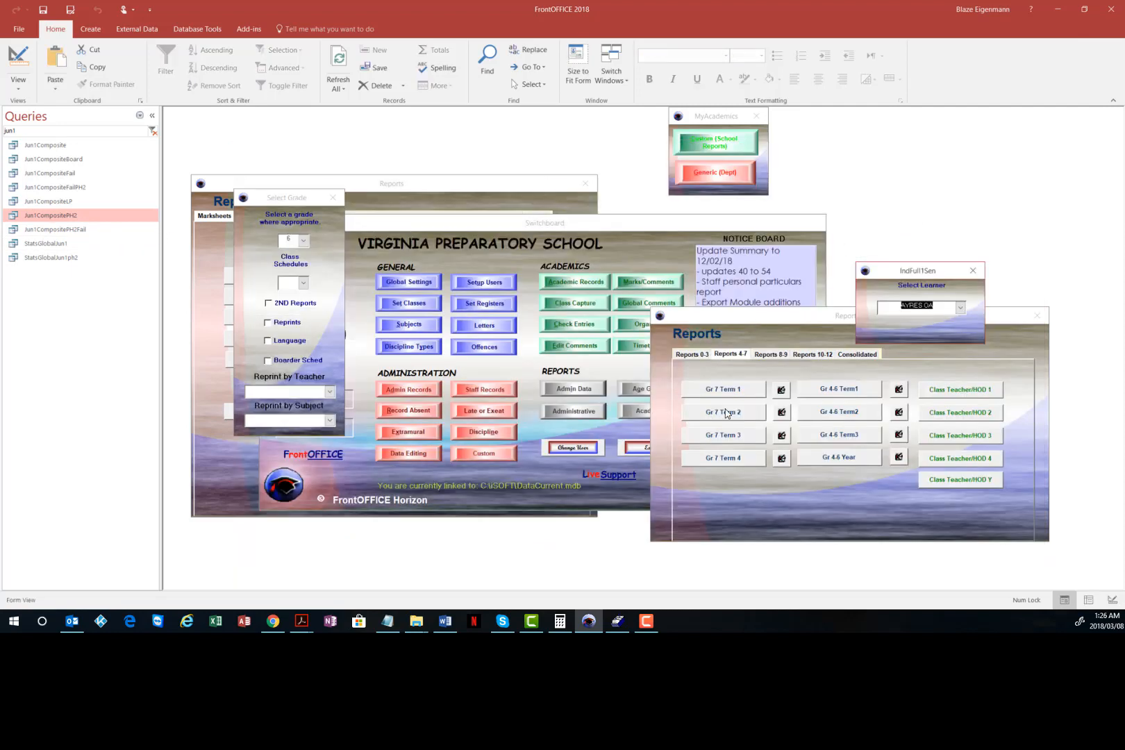
click(405, 325)
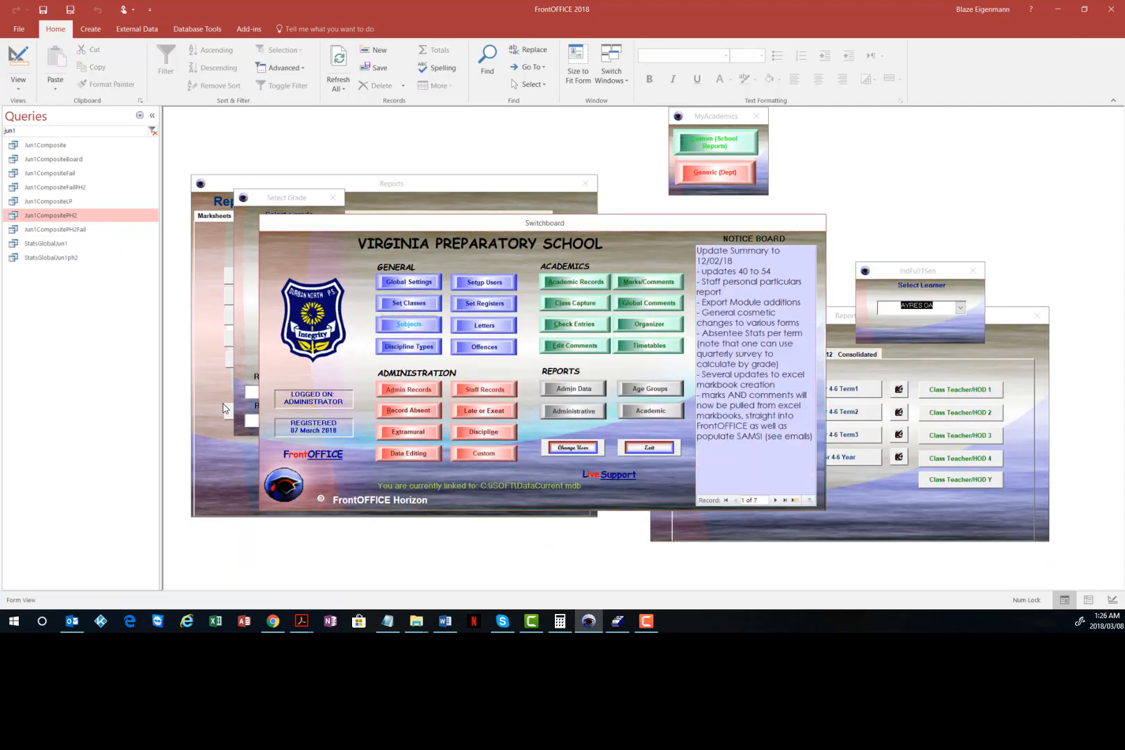
drag(651, 184, 325, 178)
drag(454, 253, 615, 245)
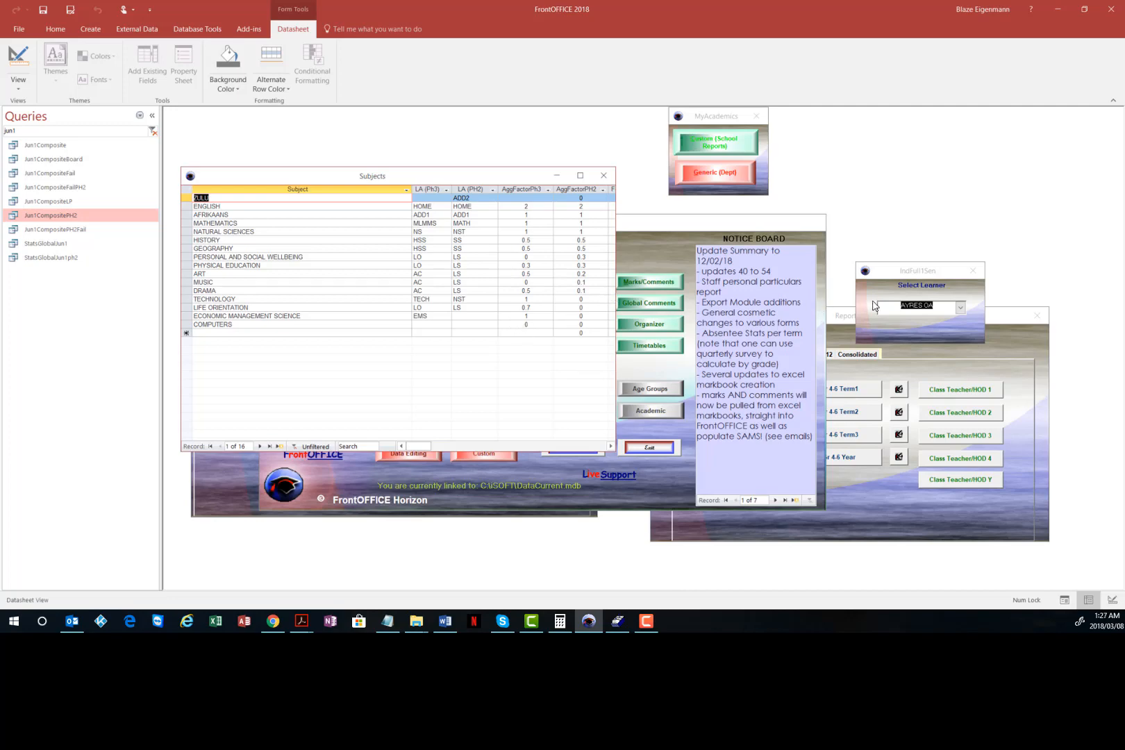
Open the Academics marks table from the Data Editing form and move its window beside the Subjects list
click(706, 229)
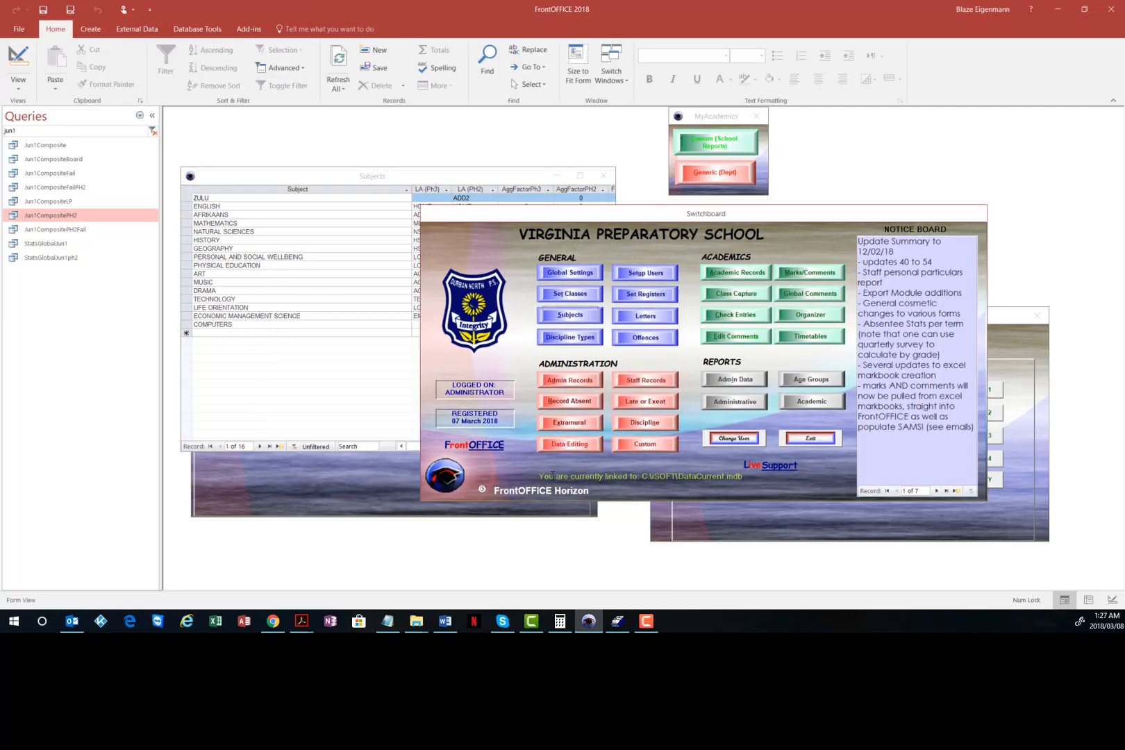
click(560, 444)
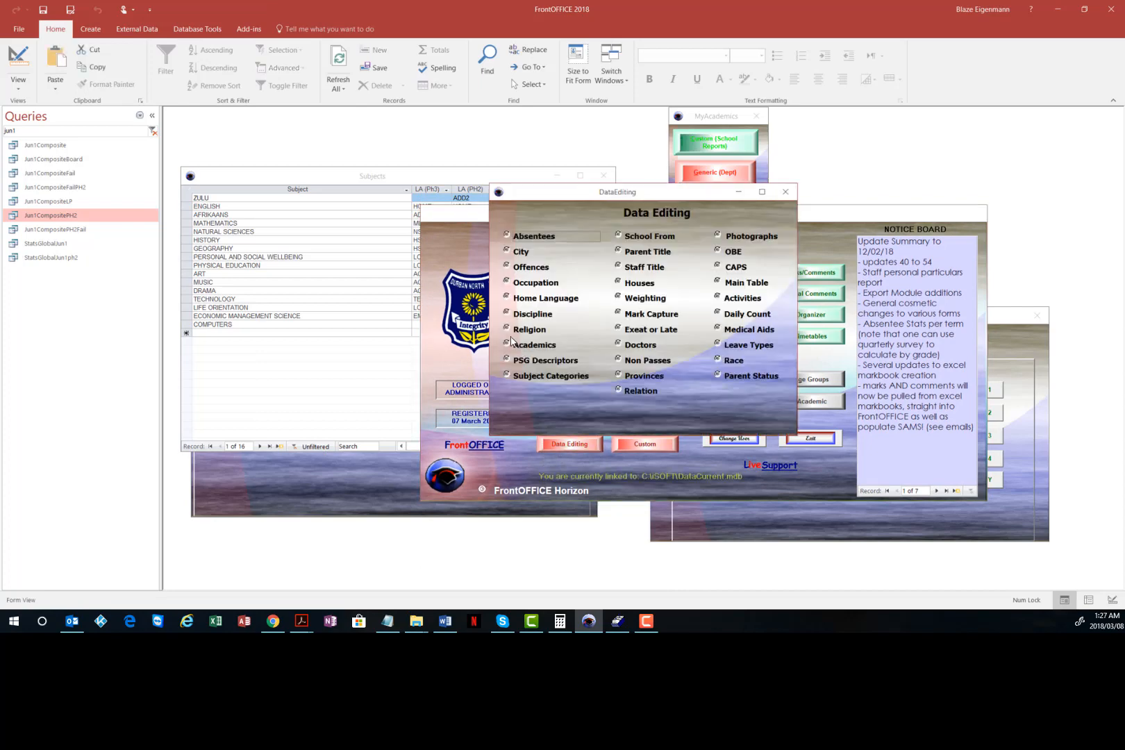
click(511, 340)
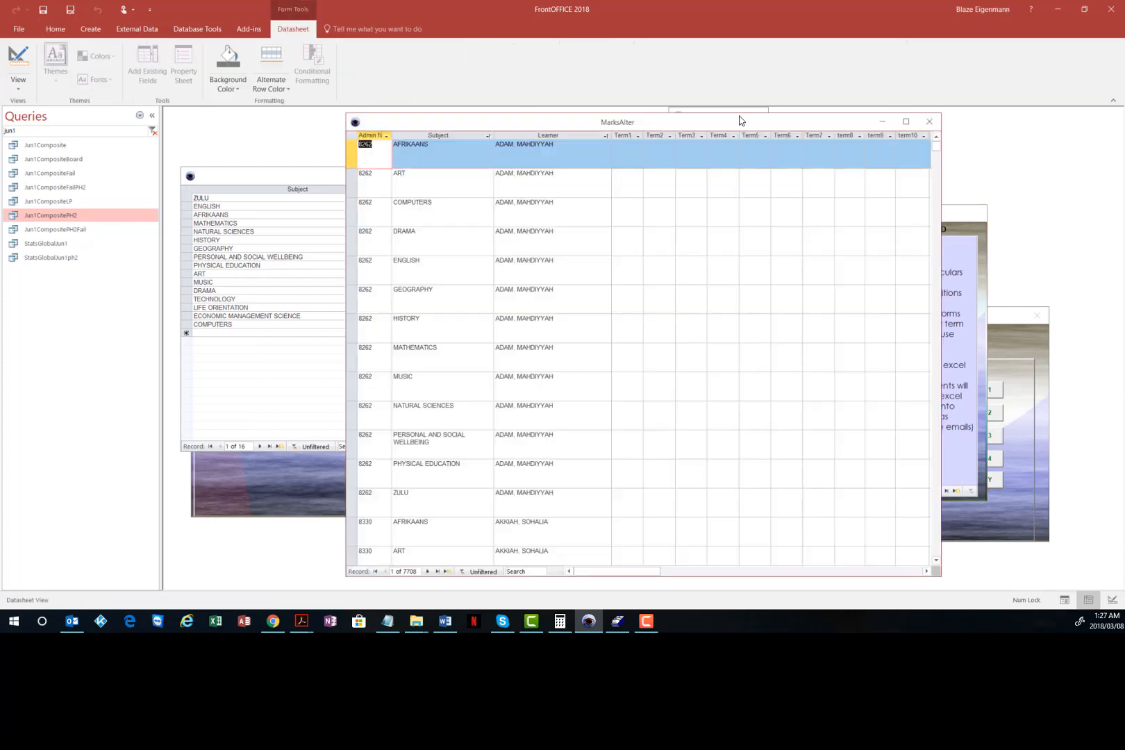
drag(740, 121, 832, 120)
Find the learner with captured Life Skills marks in the MarksAlter table and filter the records to that learner
click(632, 175)
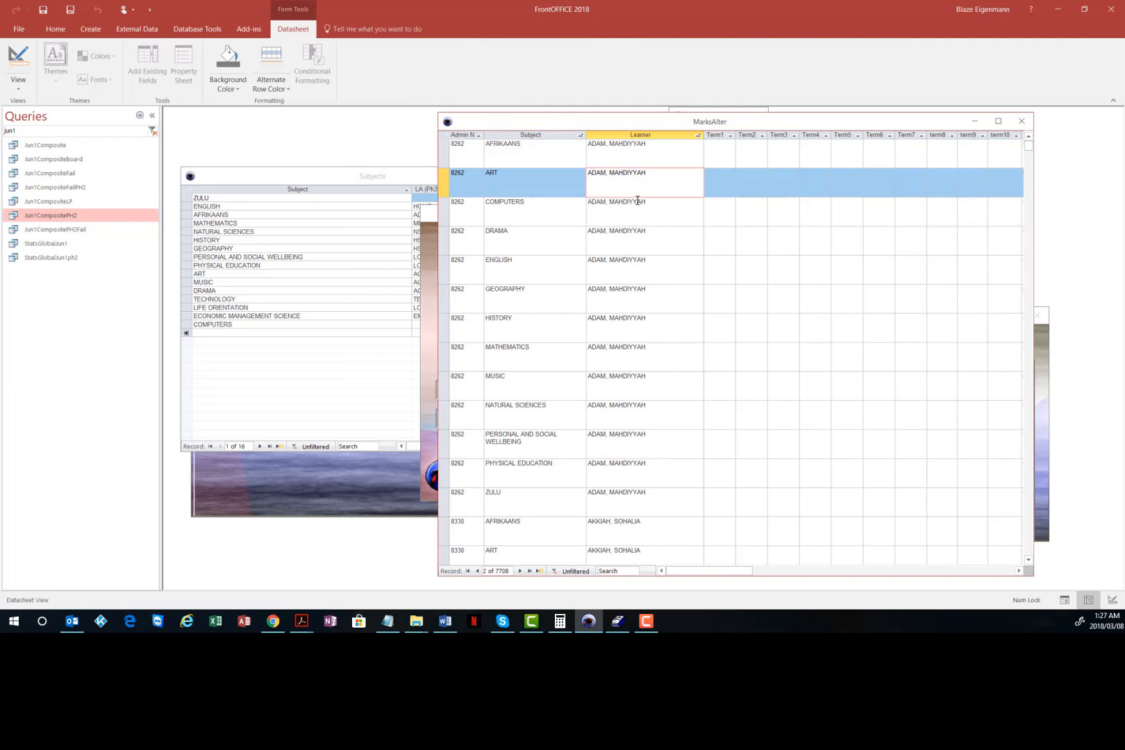
scroll(637, 201, down, 15)
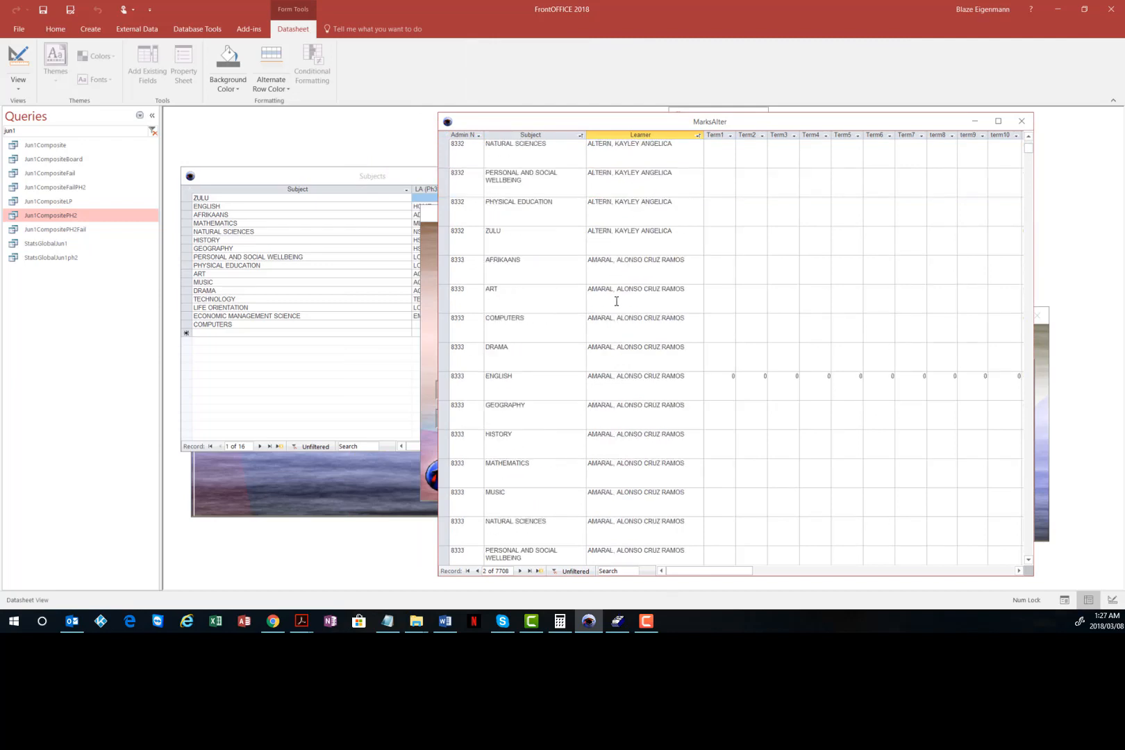
scroll(616, 301, down, 12)
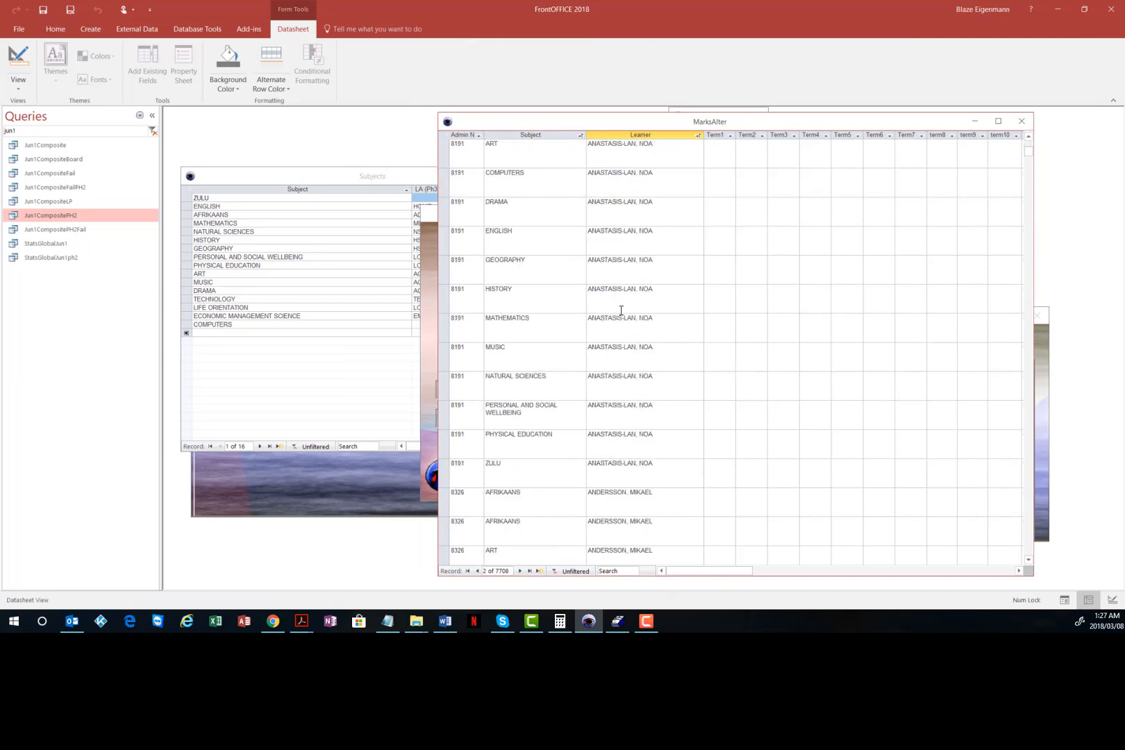
scroll(620, 310, down, 10)
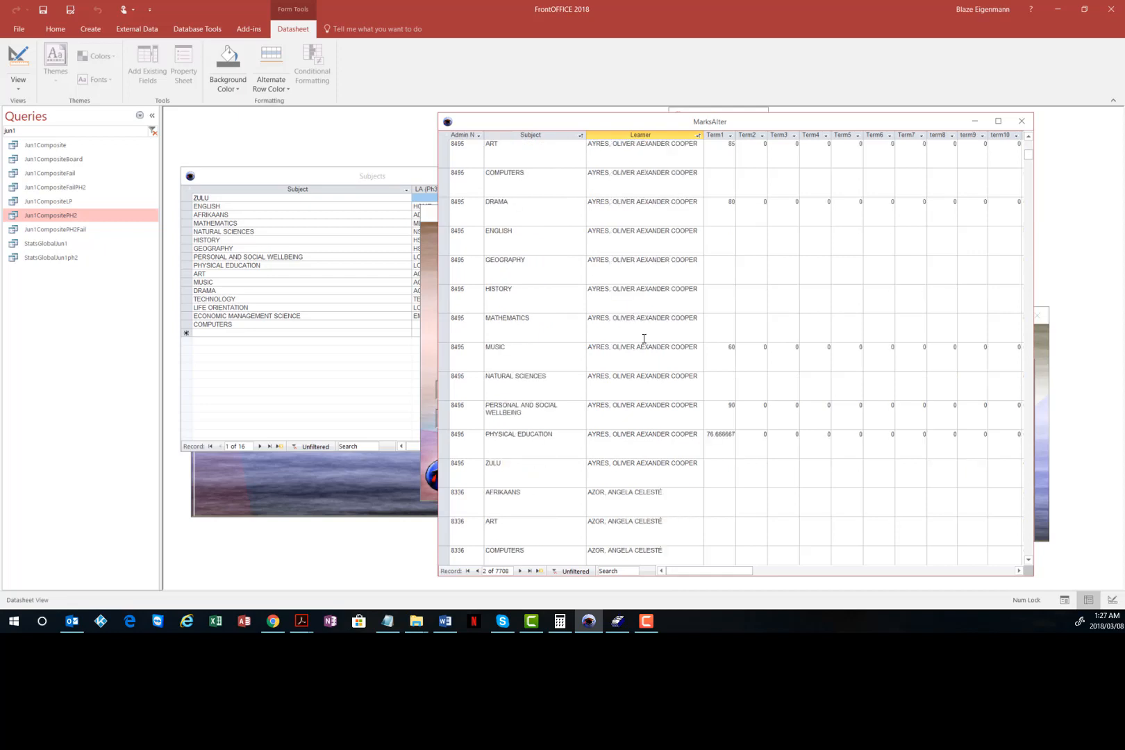
scroll(642, 346, up, 3)
right_click(636, 408)
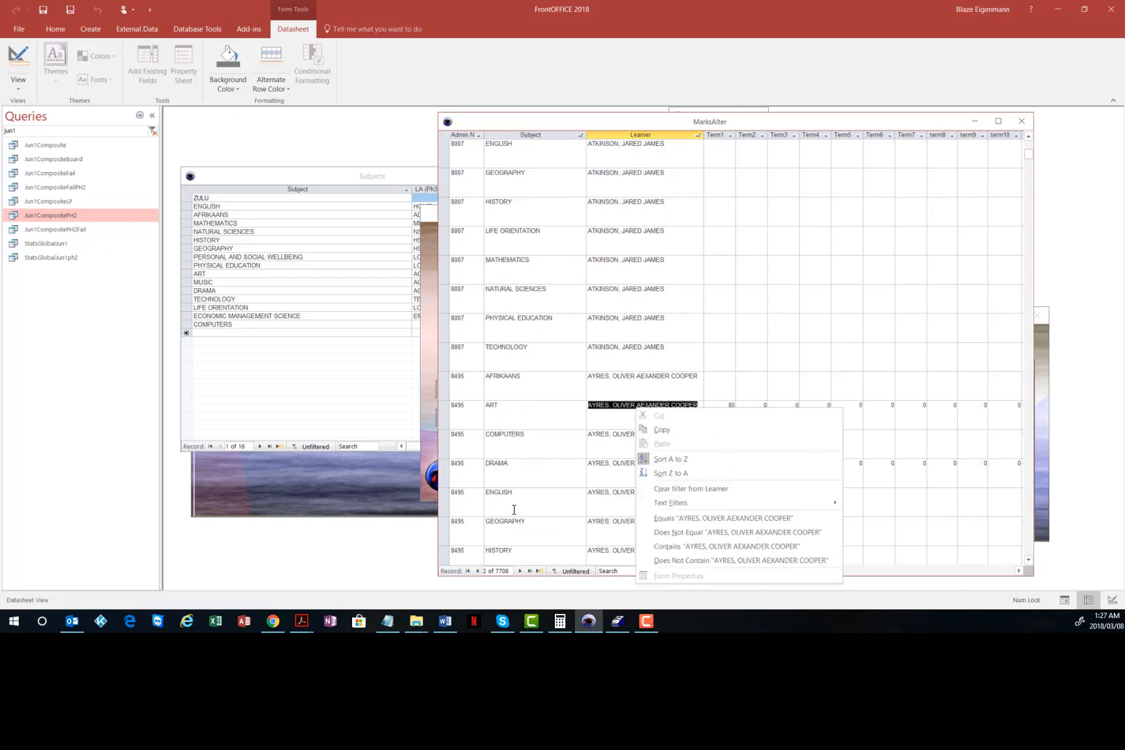
click(681, 518)
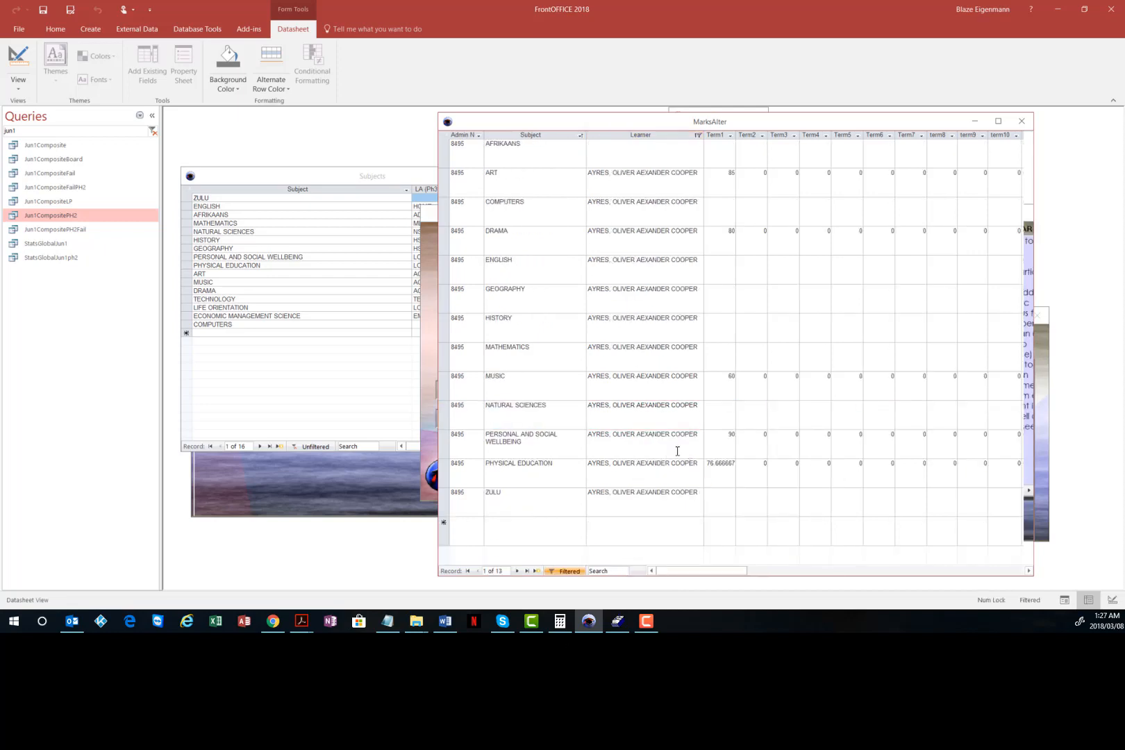
Check the learner's Term1 marks for Physical Education, Personal and Social Wellbeing, Music, Drama and Art
click(722, 464)
click(574, 468)
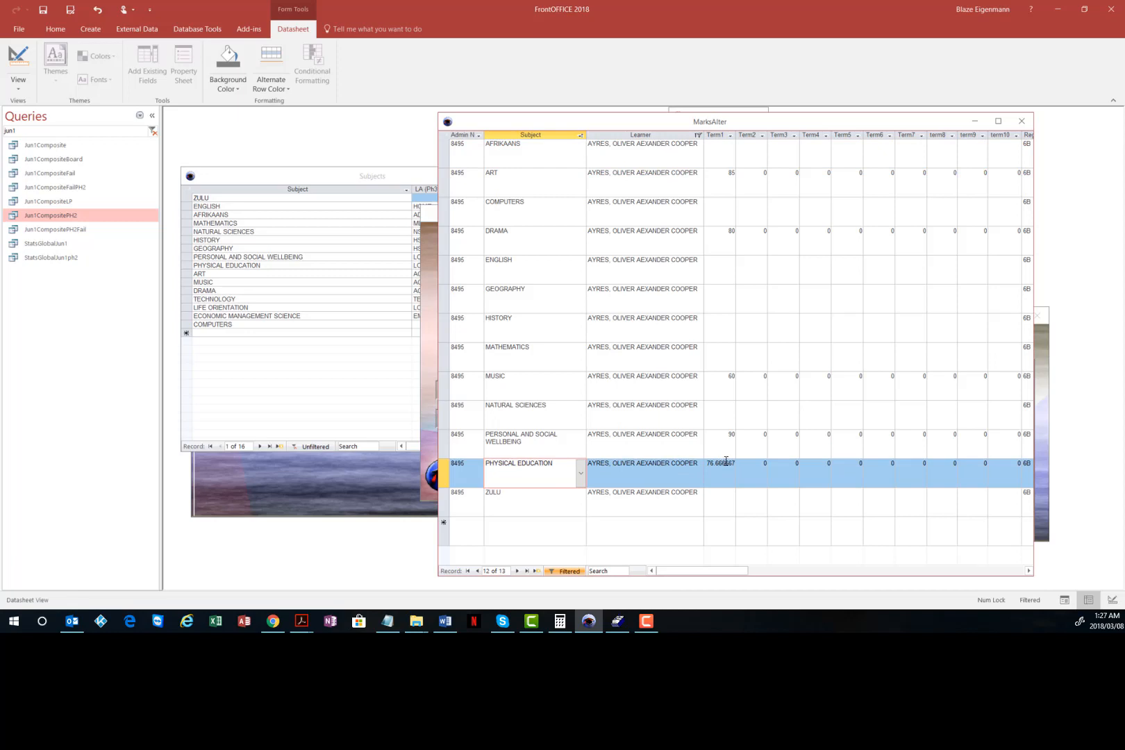
click(721, 441)
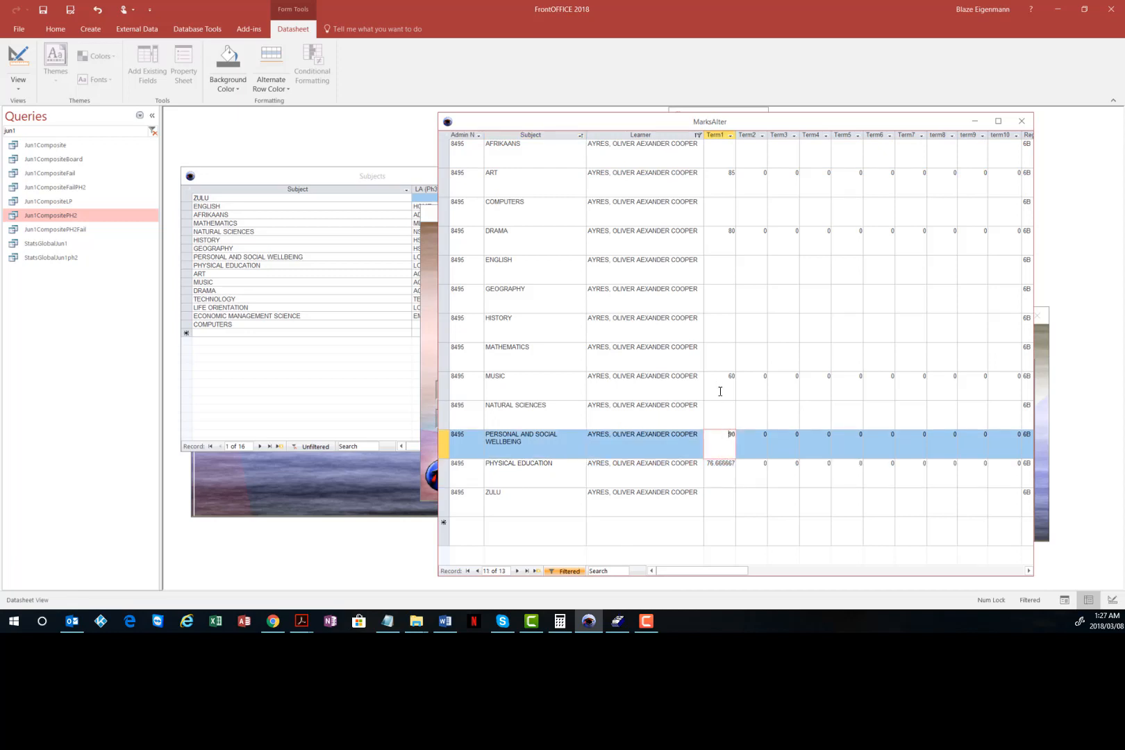
click(723, 380)
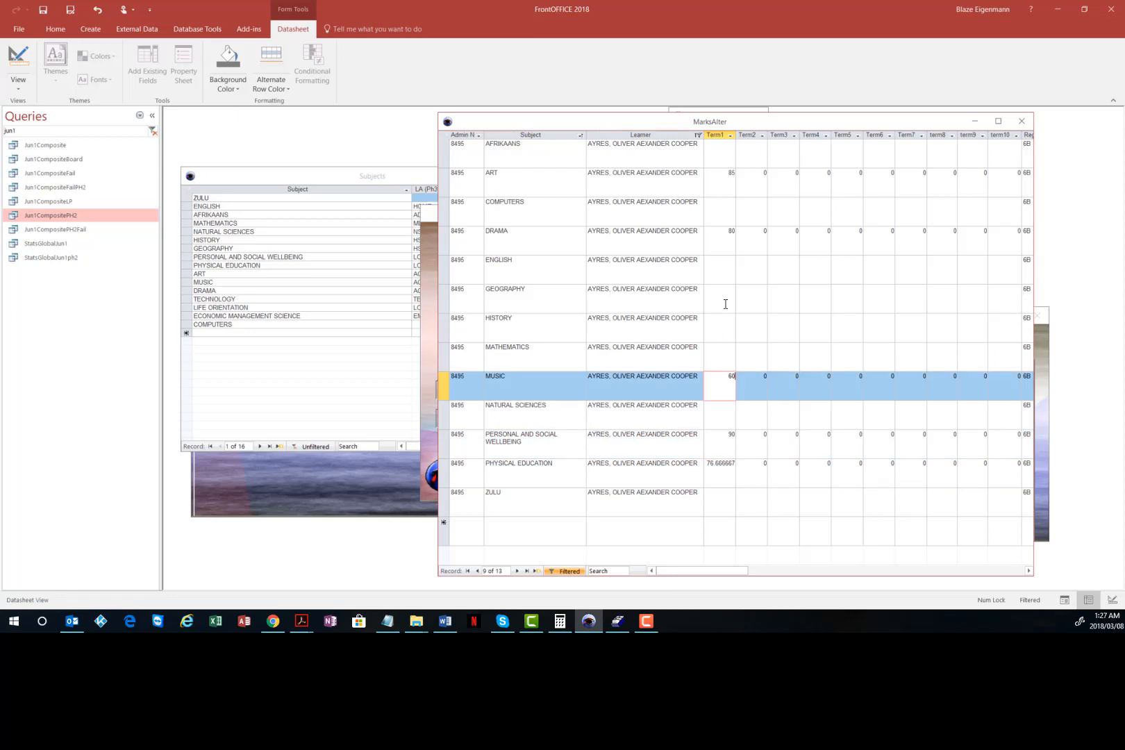
click(730, 231)
click(723, 176)
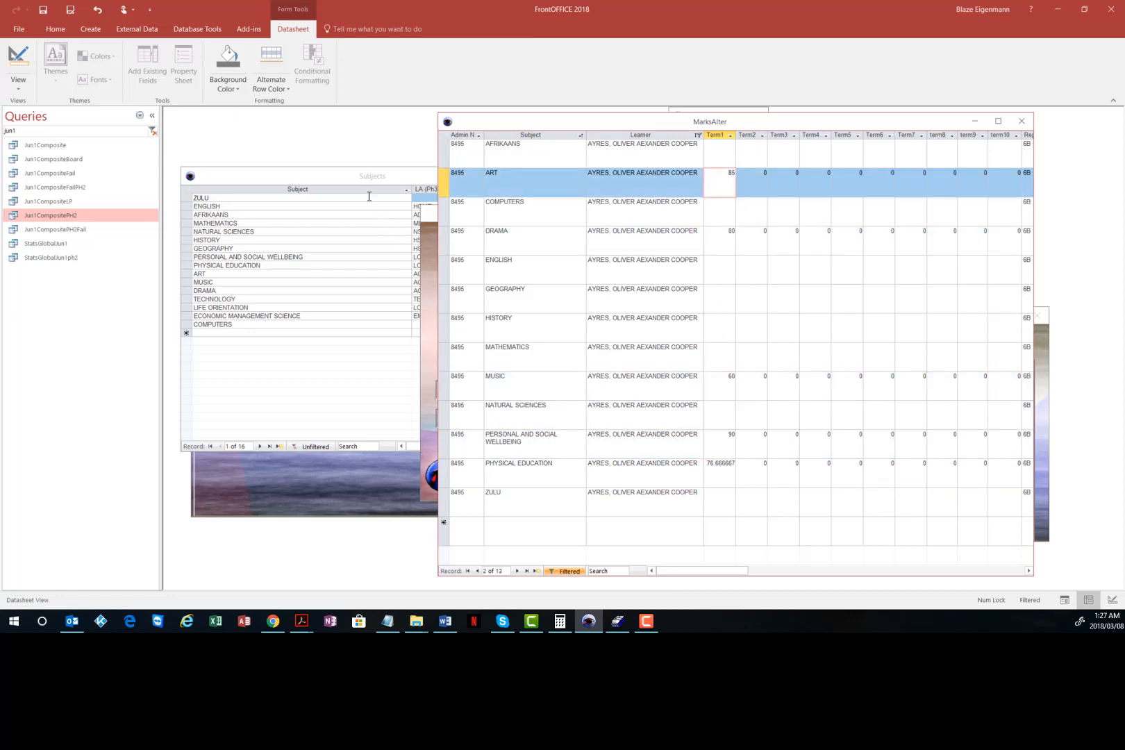
Bring the Subjects list to the front and position it so its AggFactorPH2 column shows beside the marks table
click(356, 237)
drag(484, 180, 385, 221)
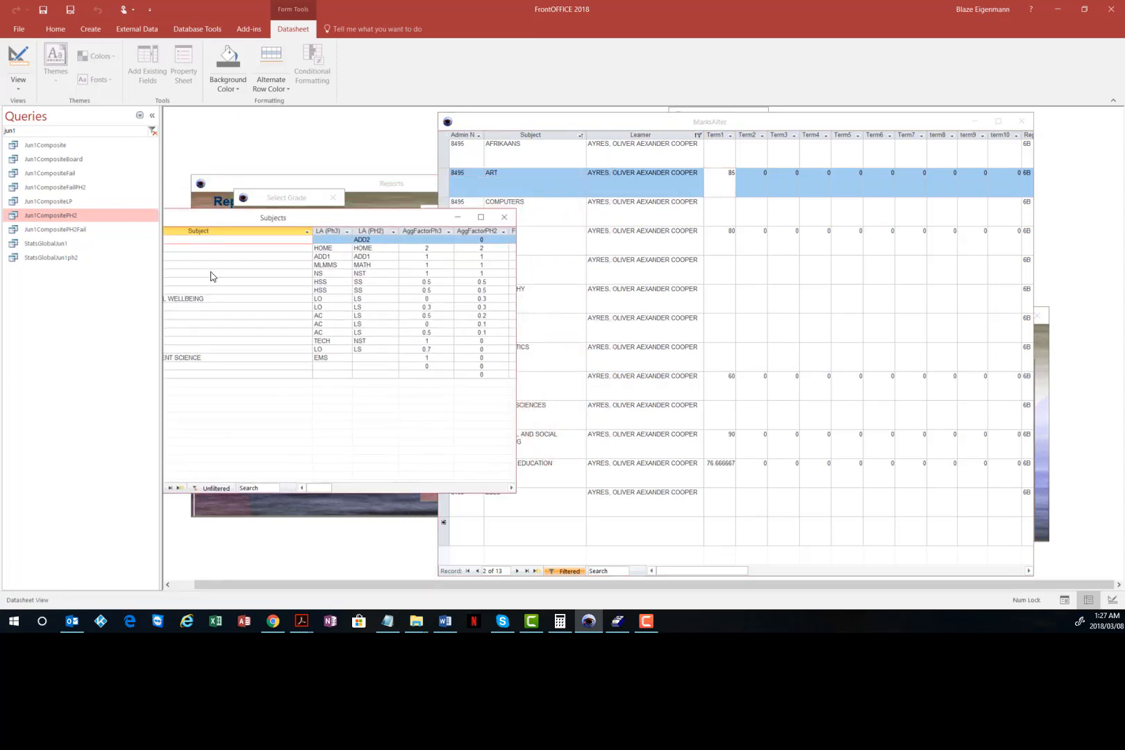
click(431, 282)
drag(370, 220, 453, 213)
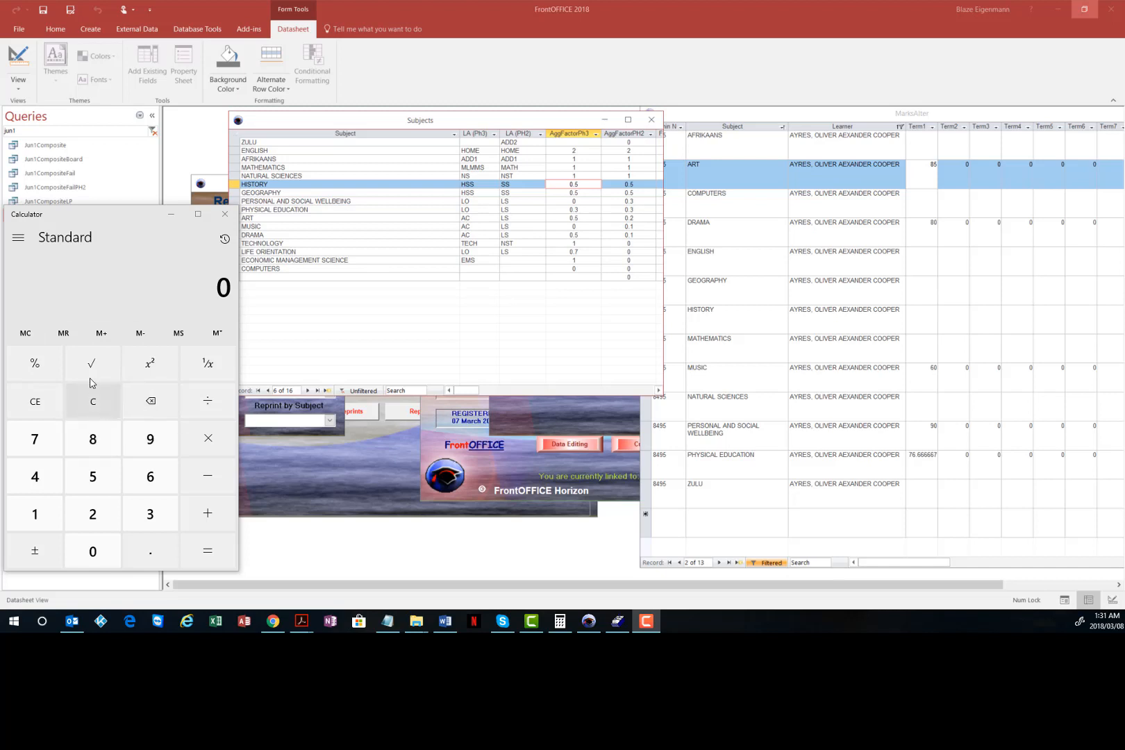
In Calculator, clear the memory, multiply the Art mark 85 by its factor 0.2 and add the product to memory
click(25, 332)
click(93, 438)
click(93, 476)
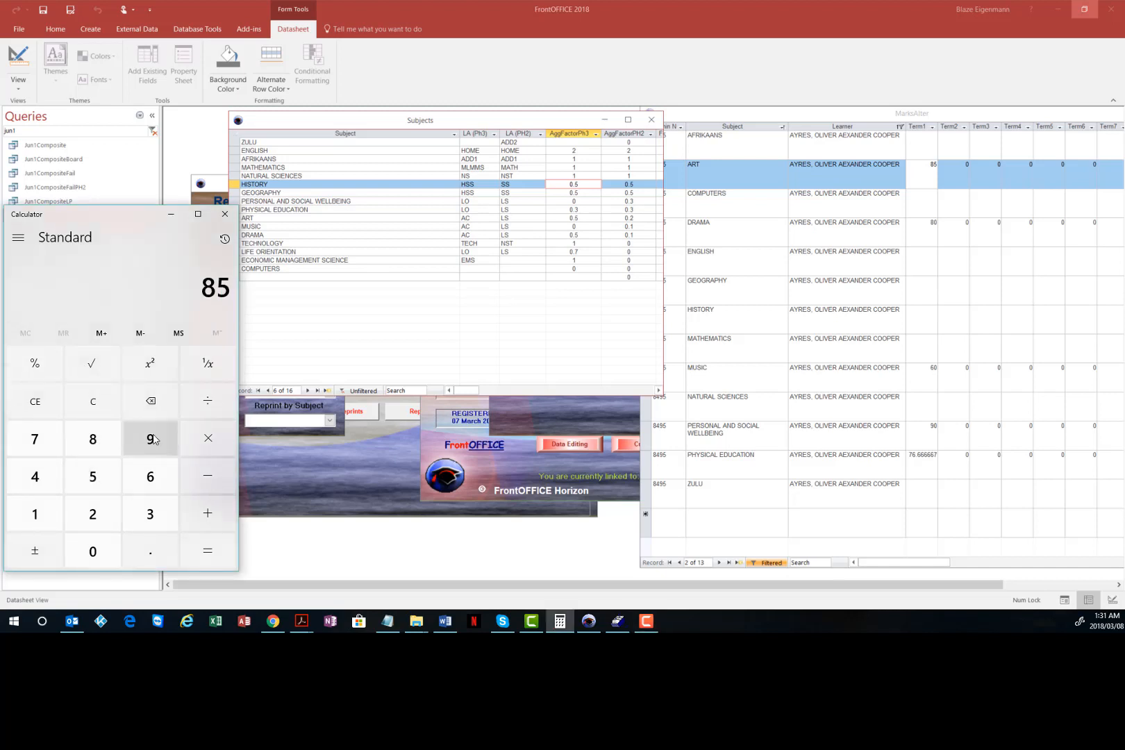
click(207, 439)
click(95, 550)
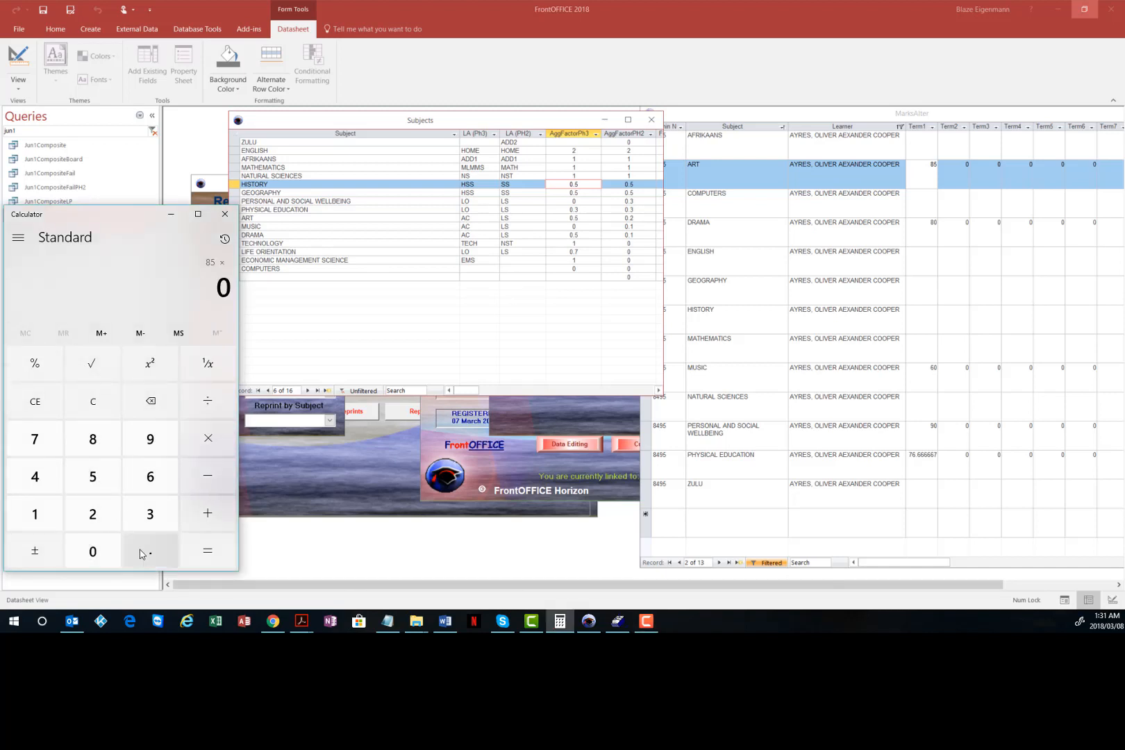
click(141, 553)
click(94, 513)
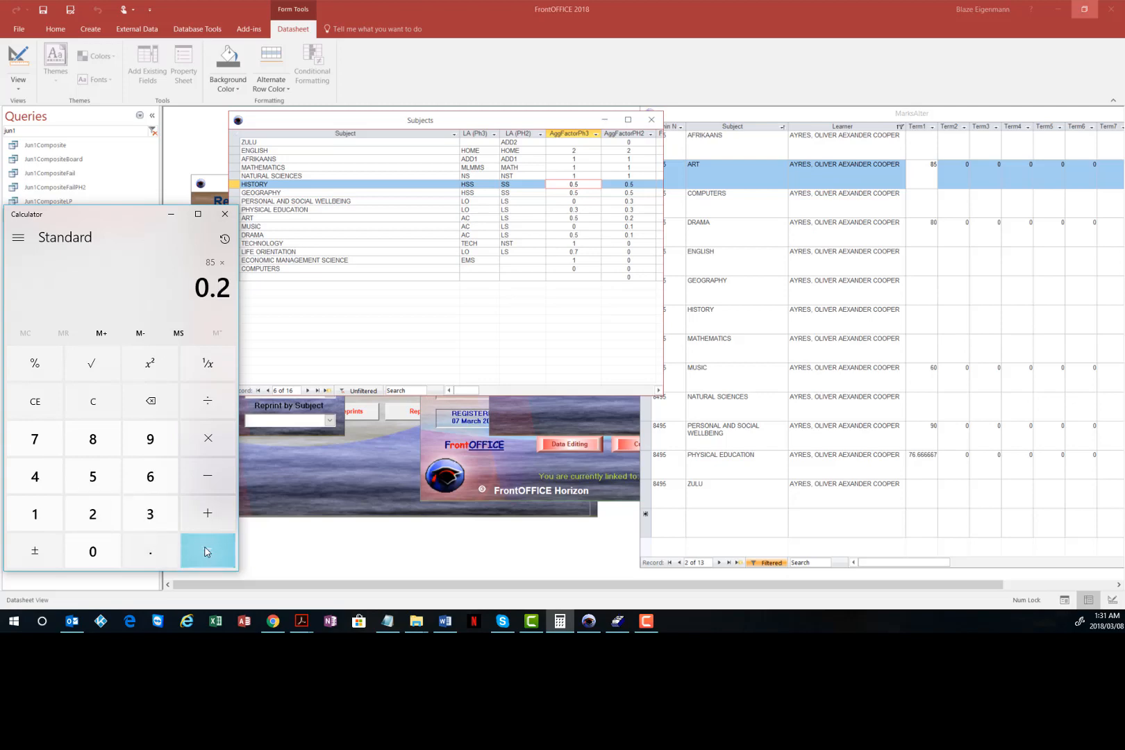
click(206, 552)
click(102, 333)
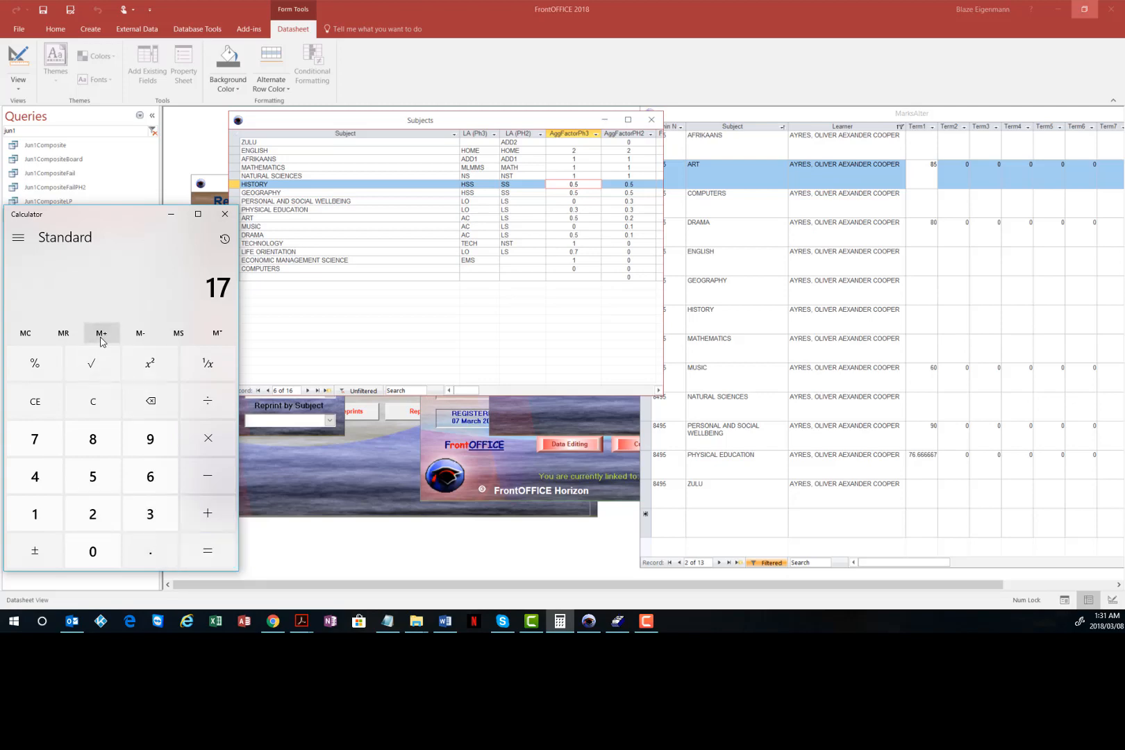
click(106, 395)
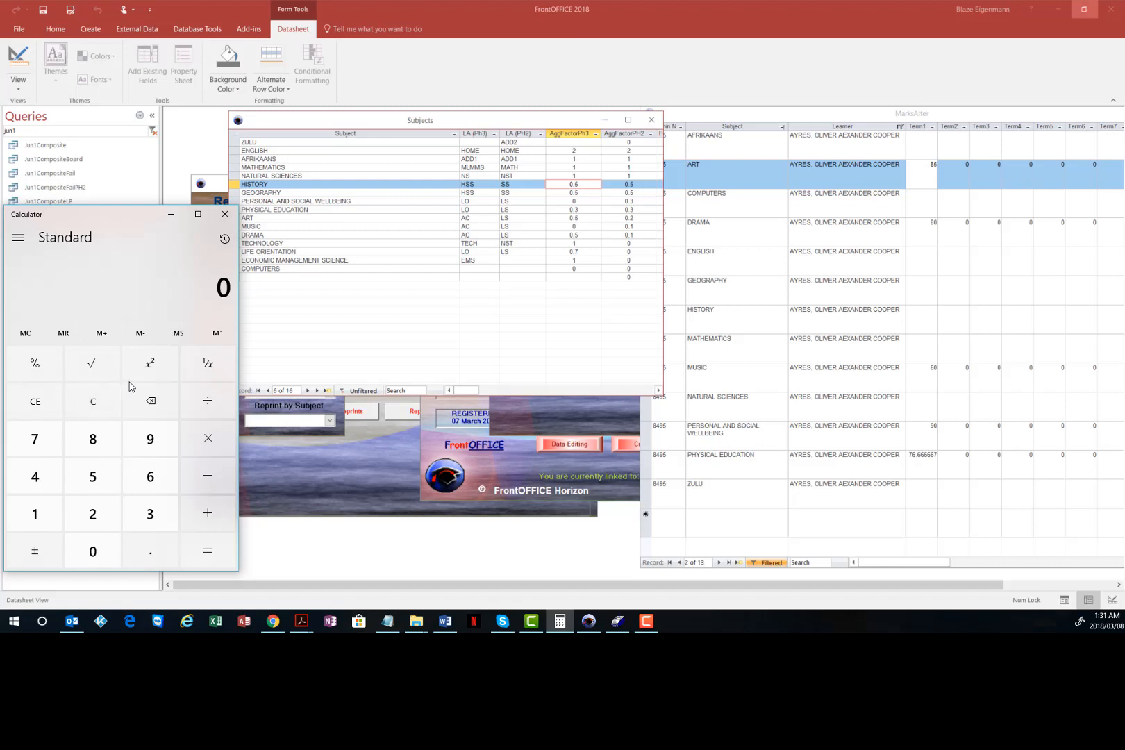
Multiply the Drama mark 80 by its factor 0.1, add the product to memory and clear the display
click(111, 447)
click(97, 552)
click(207, 438)
click(92, 550)
click(150, 552)
click(57, 519)
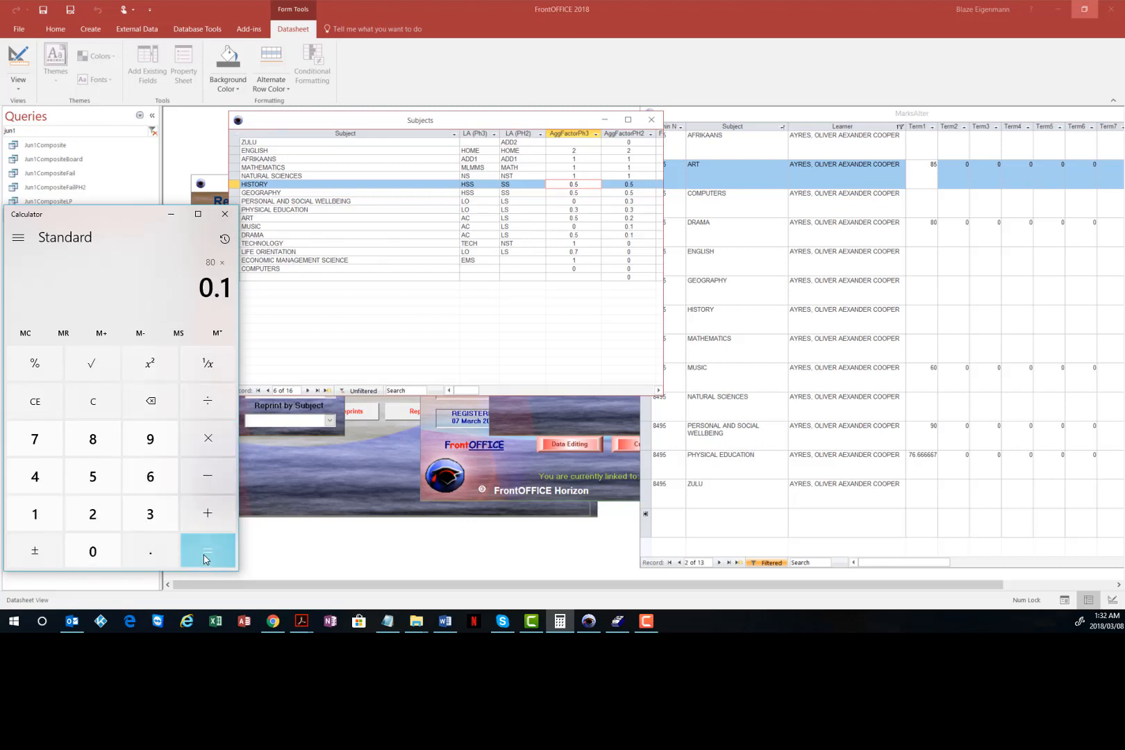
click(207, 552)
click(101, 332)
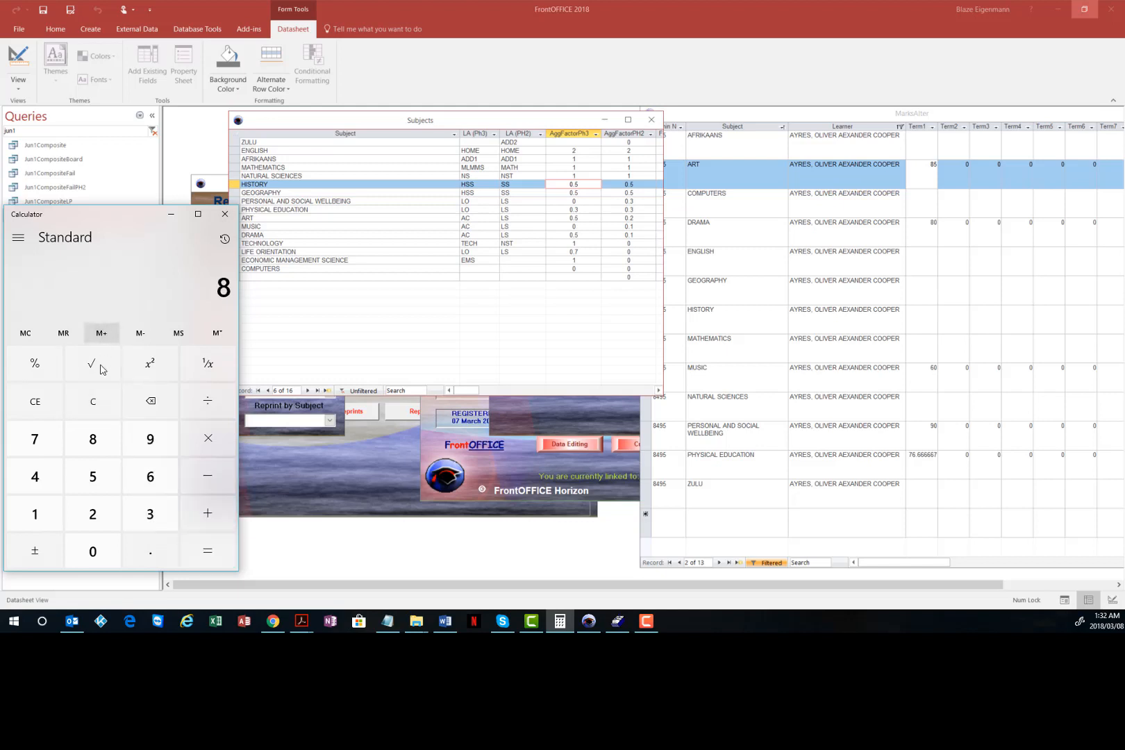
click(96, 402)
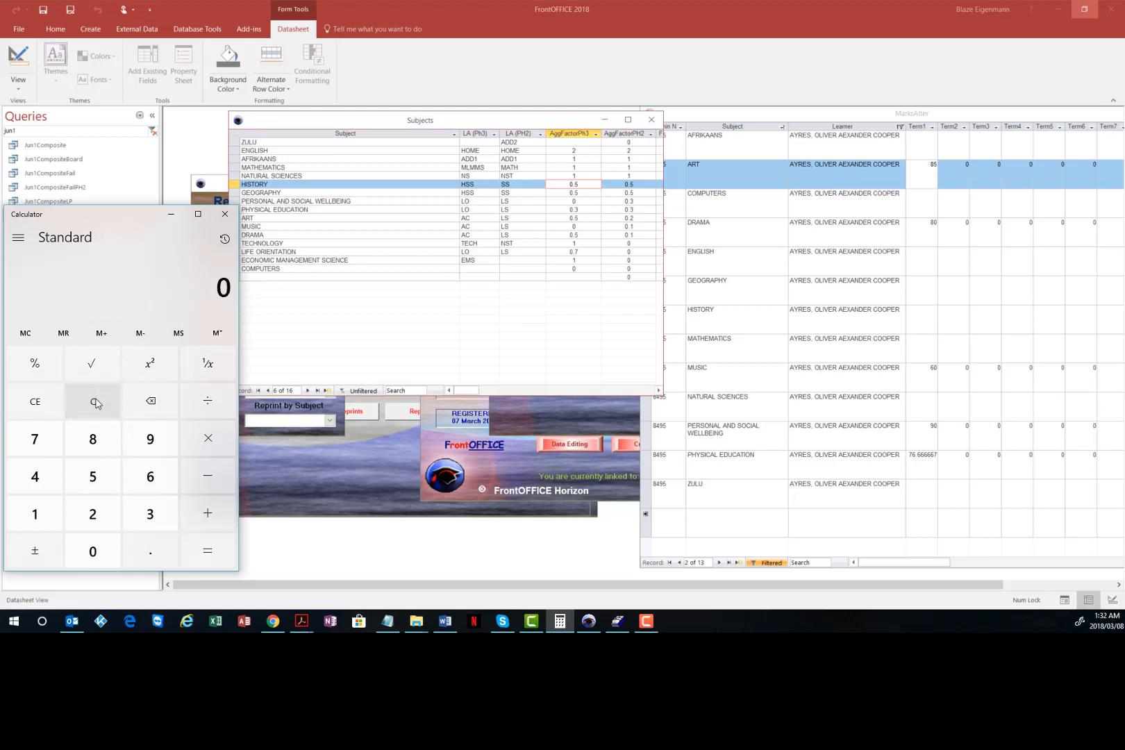
Multiply the Music mark 60 by its factor 0.1, add the product to memory and clear the display
click(145, 491)
click(93, 550)
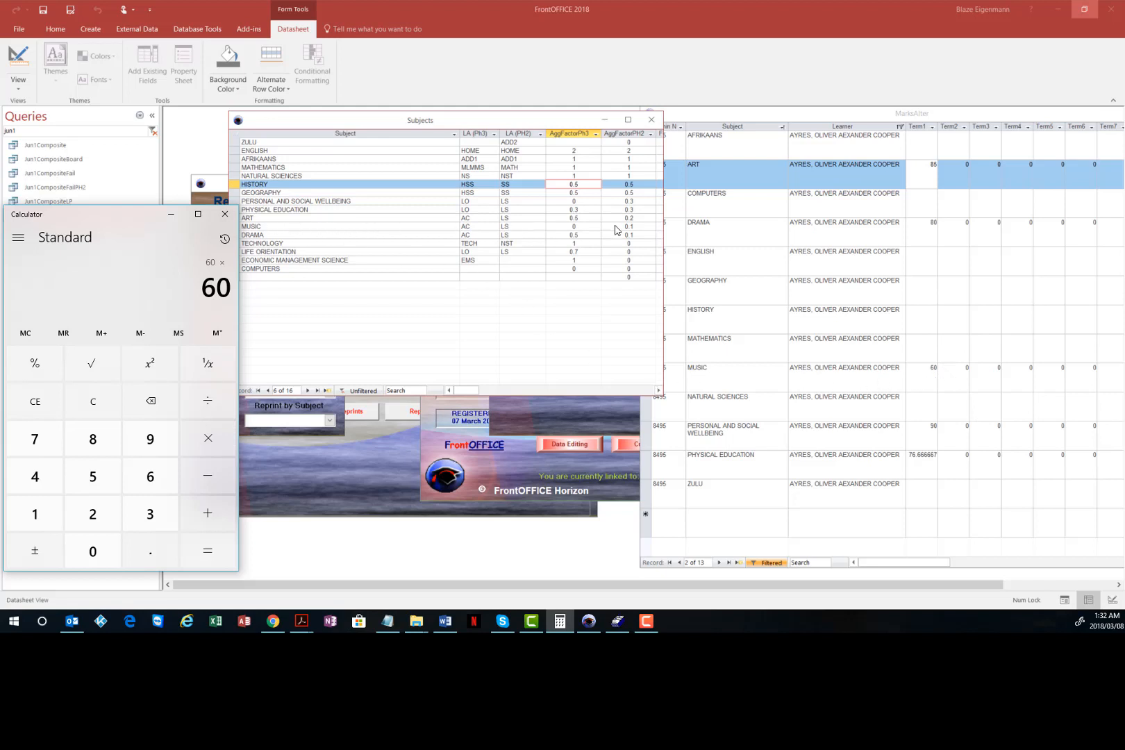
click(148, 567)
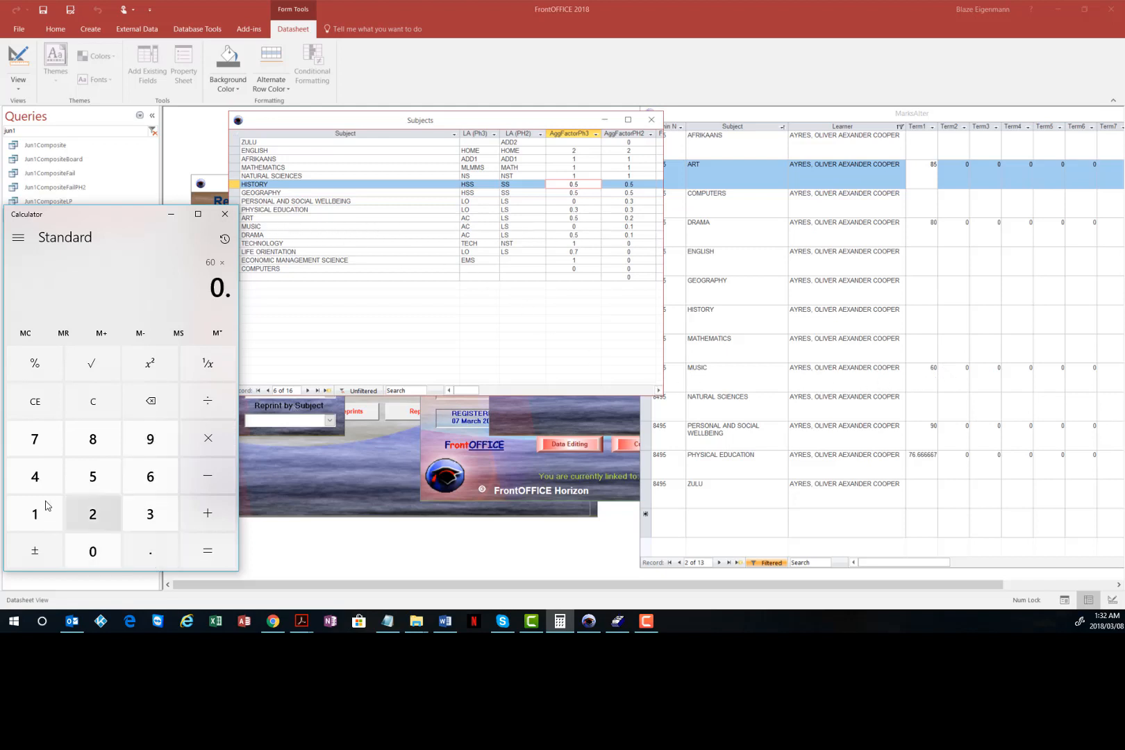
click(36, 514)
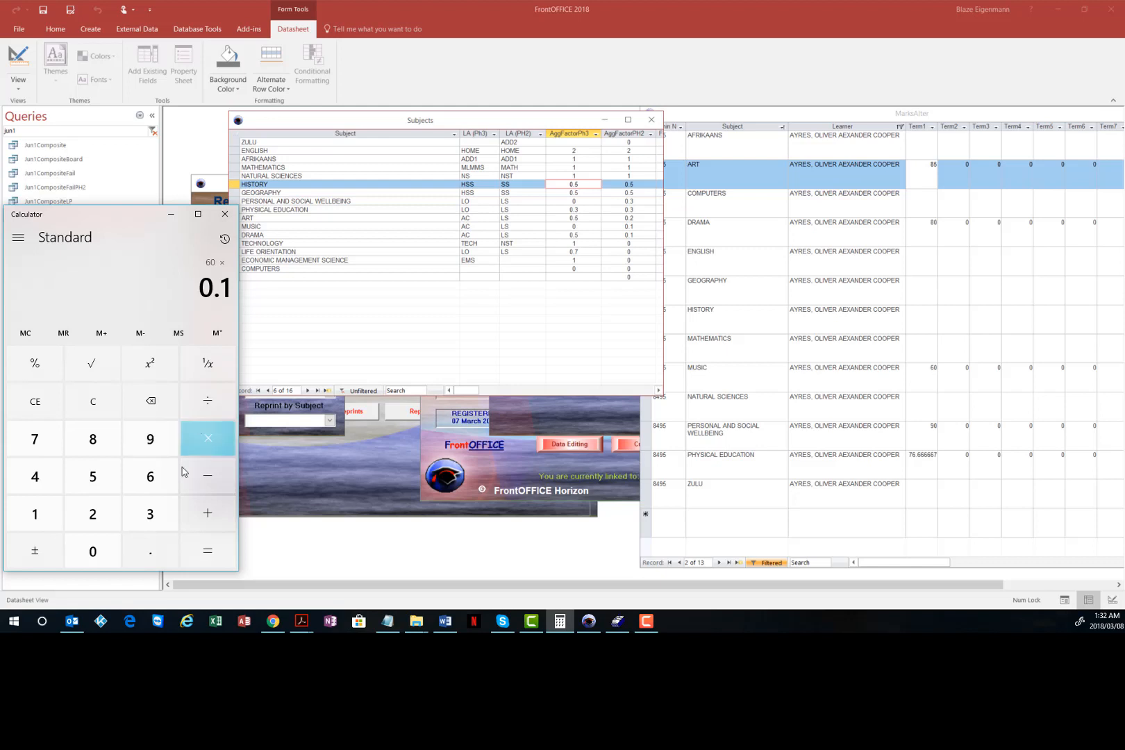
click(207, 551)
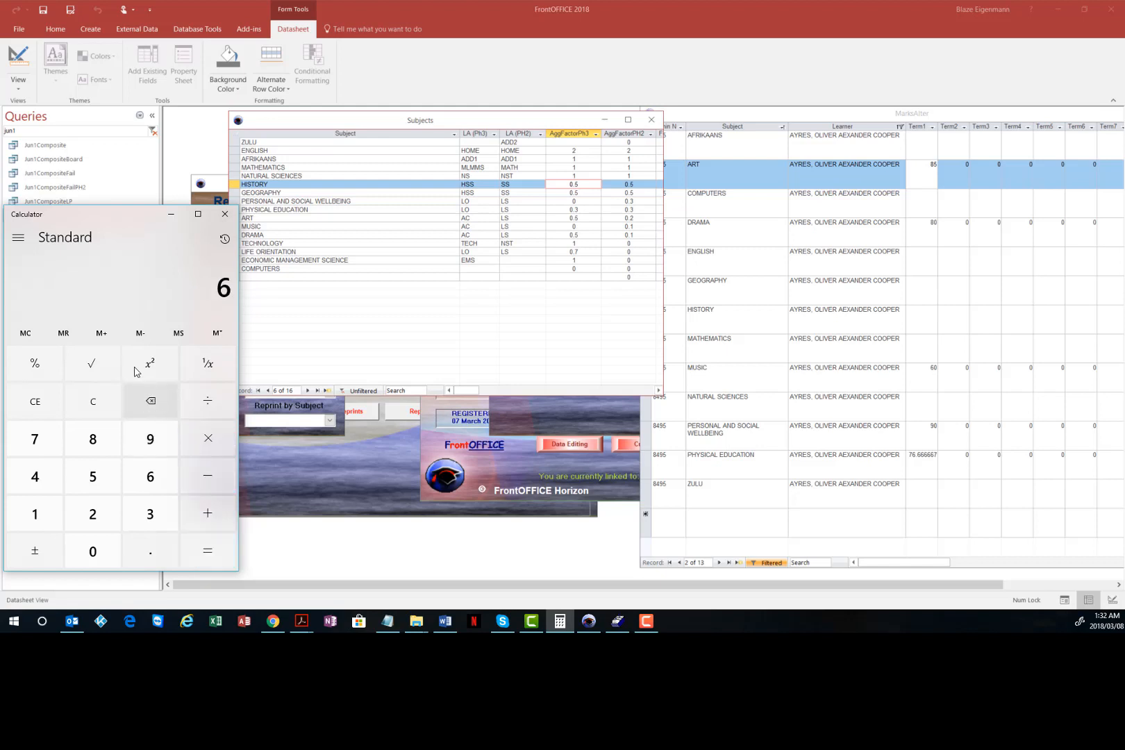
click(98, 403)
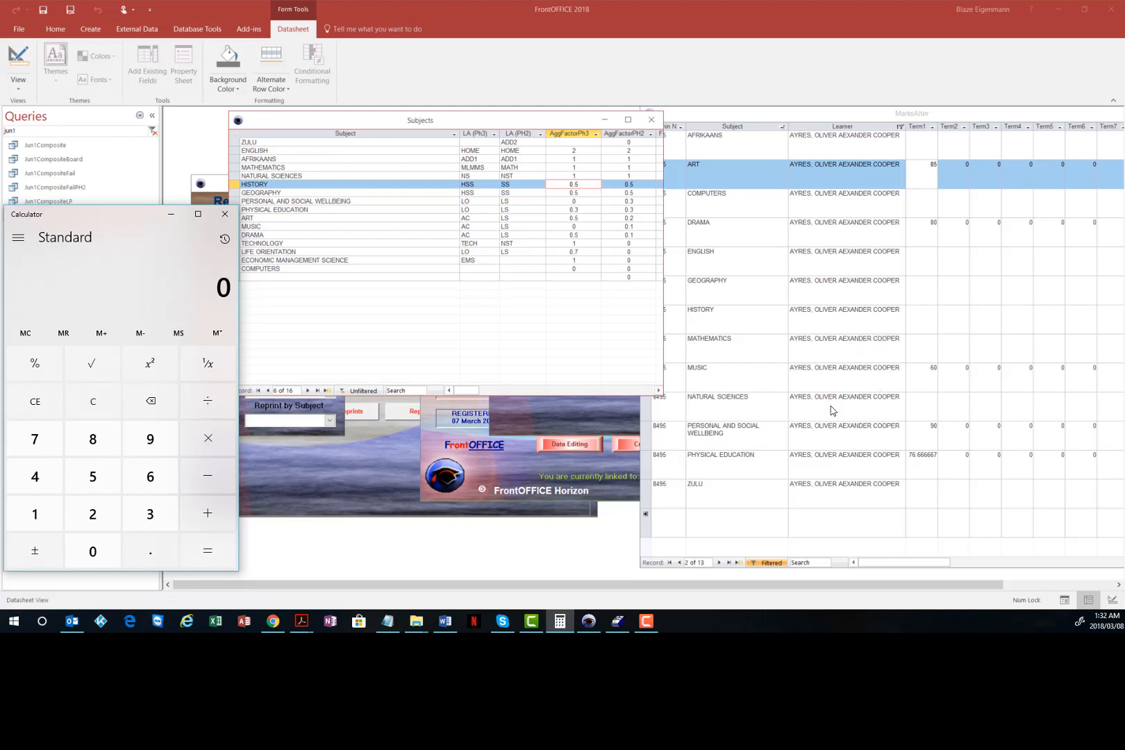
Multiply the Personal and Social Wellbeing mark 90 by its factor 0.3, add the product to memory and clear the display
click(149, 445)
click(112, 545)
click(206, 447)
click(148, 540)
click(150, 514)
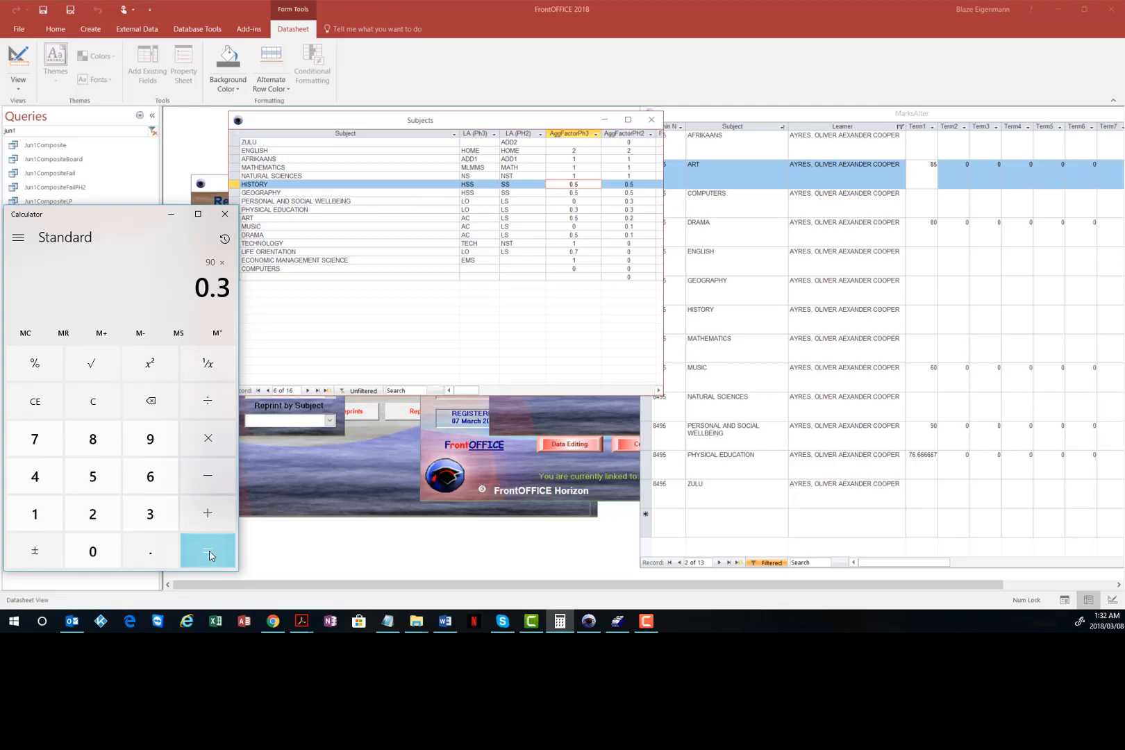
click(209, 555)
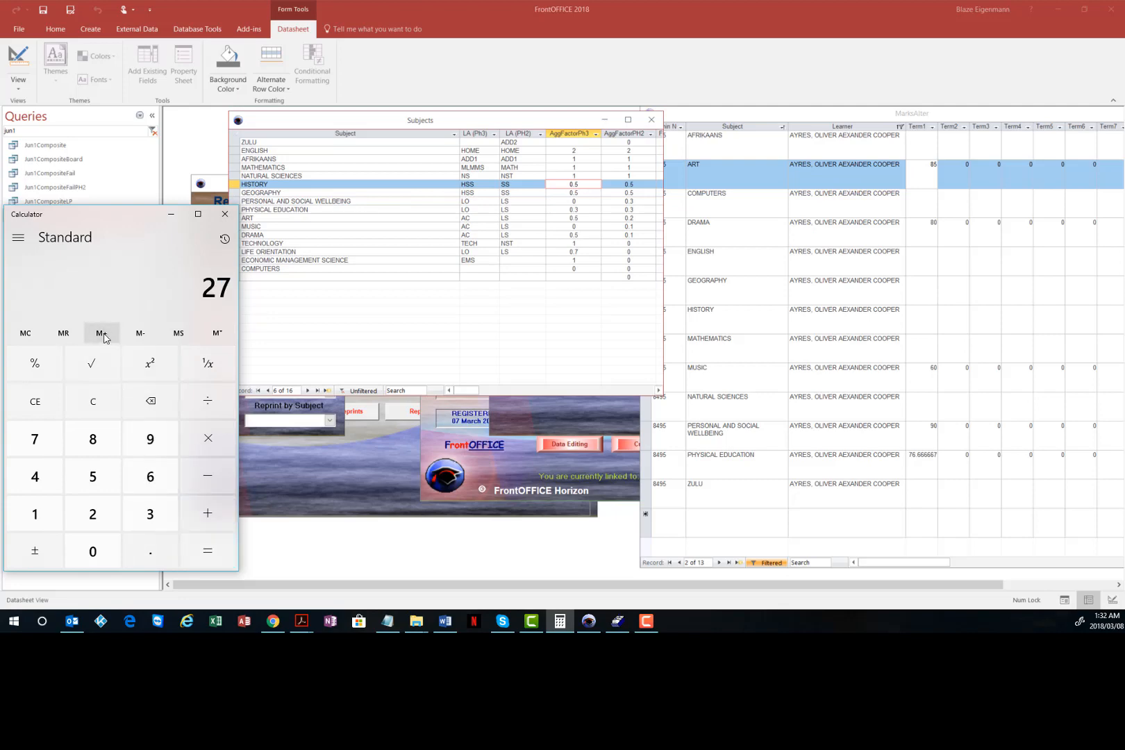
click(105, 407)
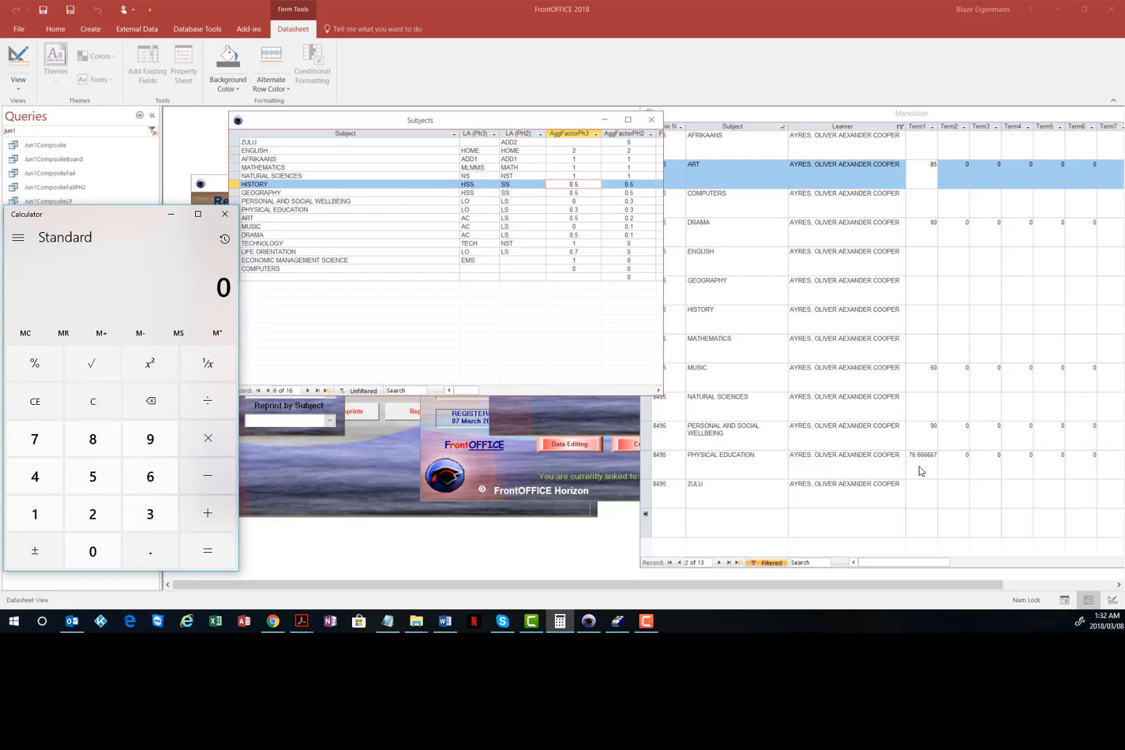
Multiply the Physical Education mark, entered as 76.667, by its factor 0.3
click(35, 439)
click(150, 478)
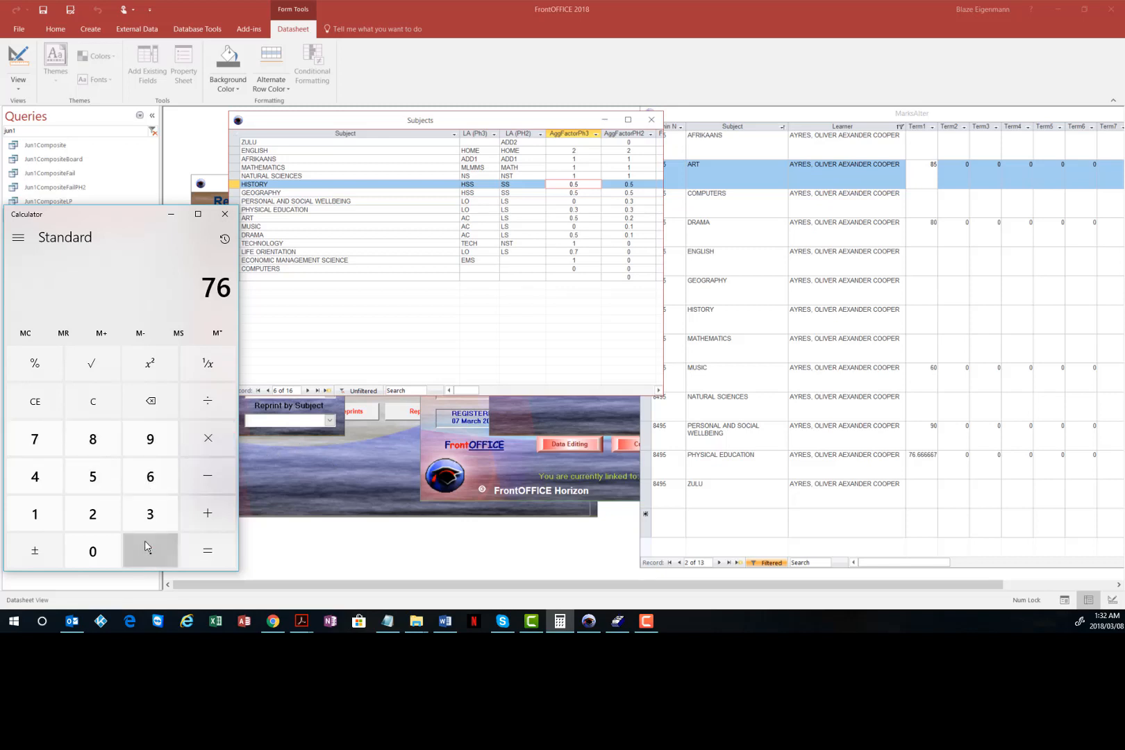
click(145, 546)
click(150, 478)
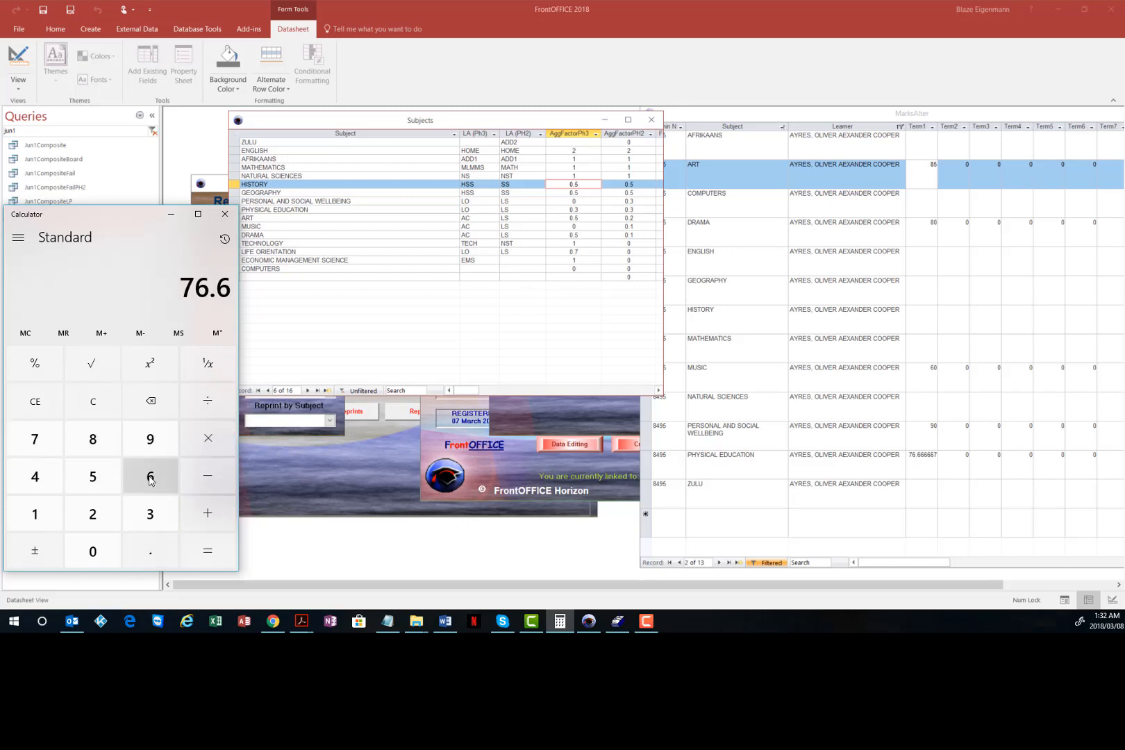
click(150, 478)
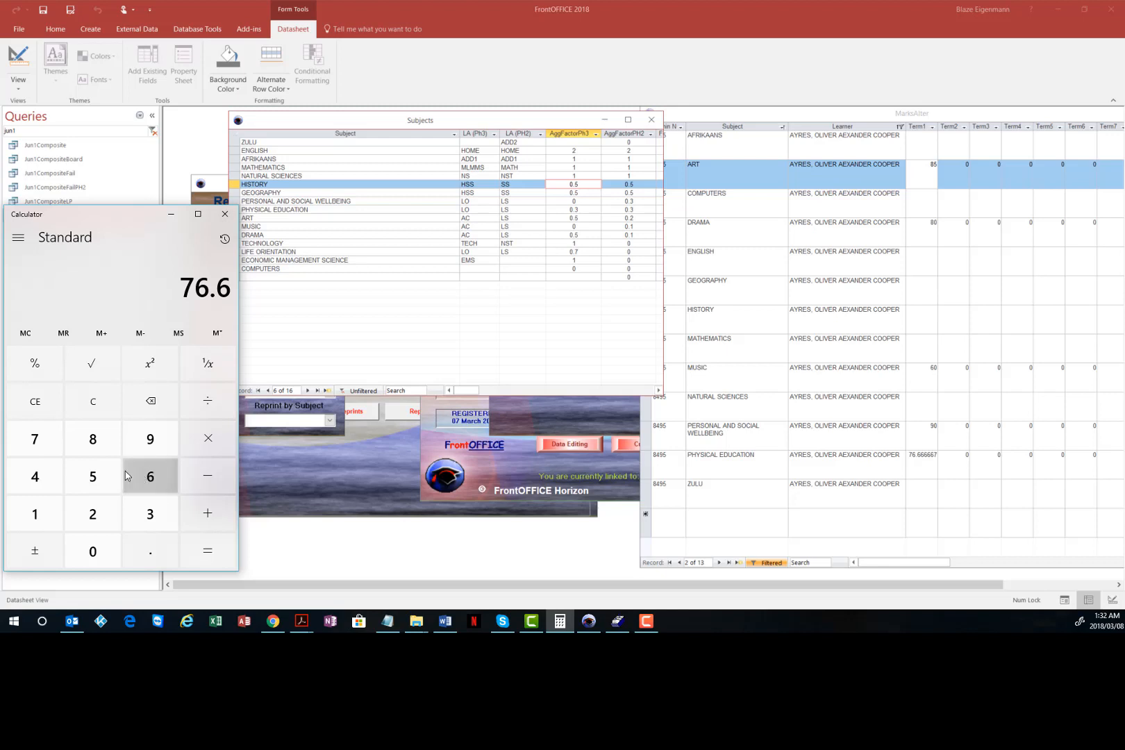
click(37, 439)
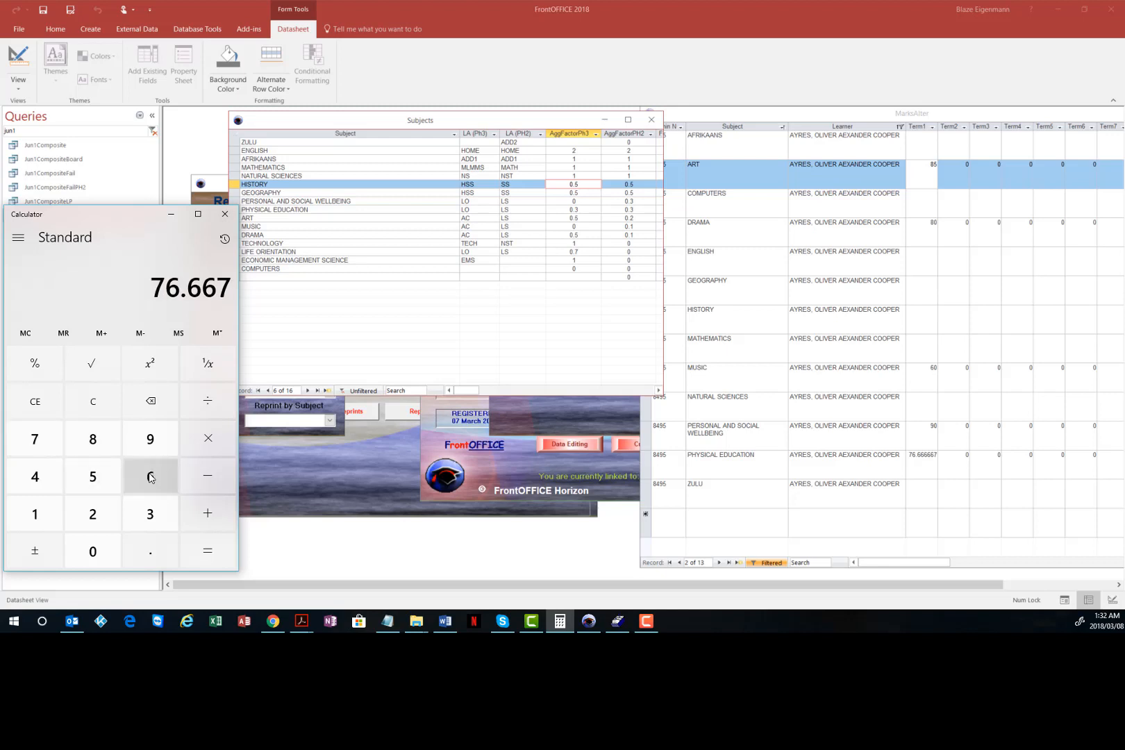
click(208, 441)
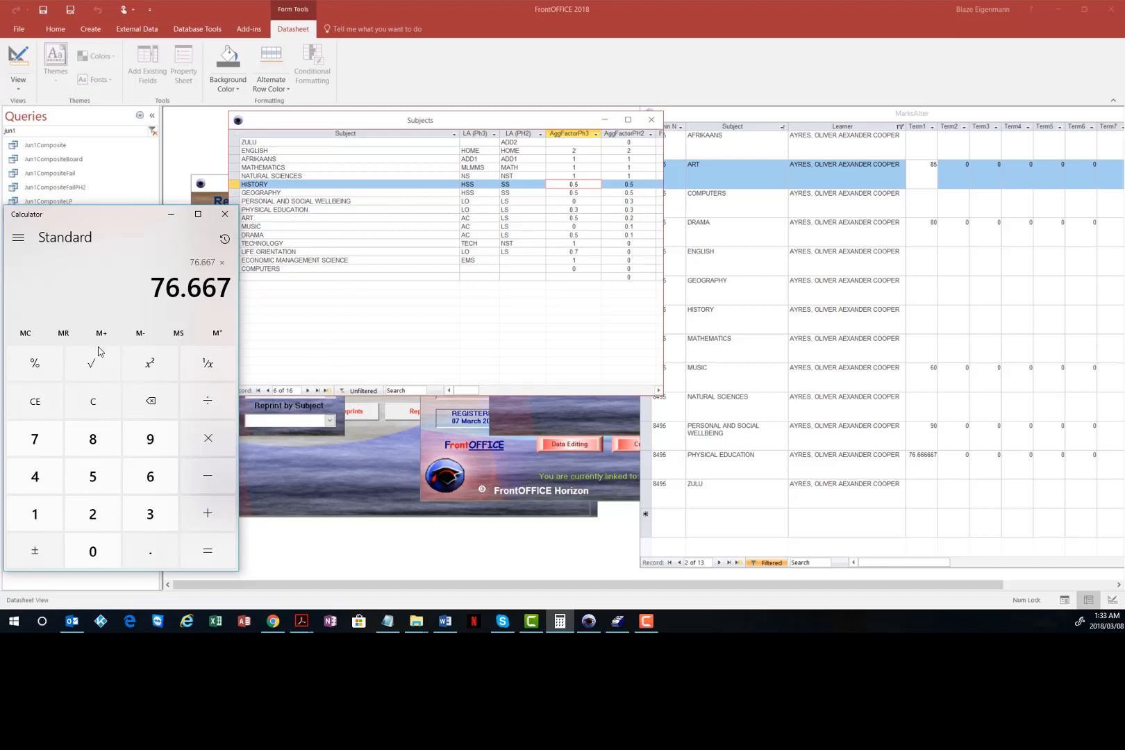
click(149, 556)
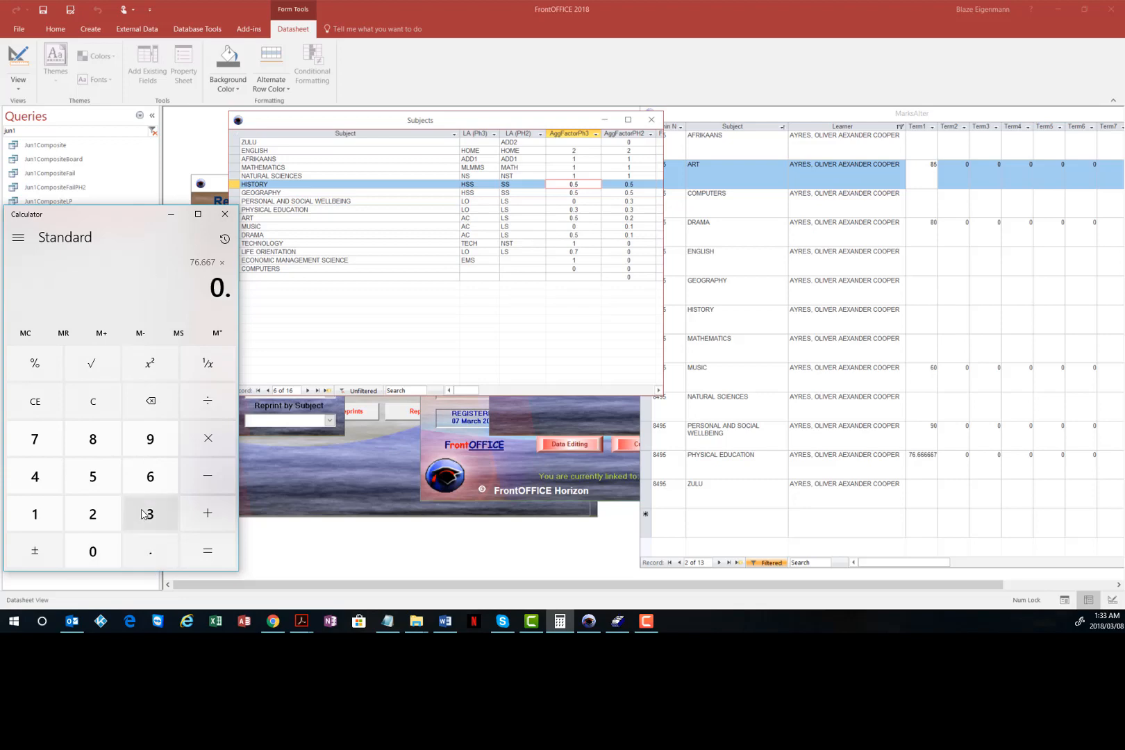
click(146, 513)
click(212, 557)
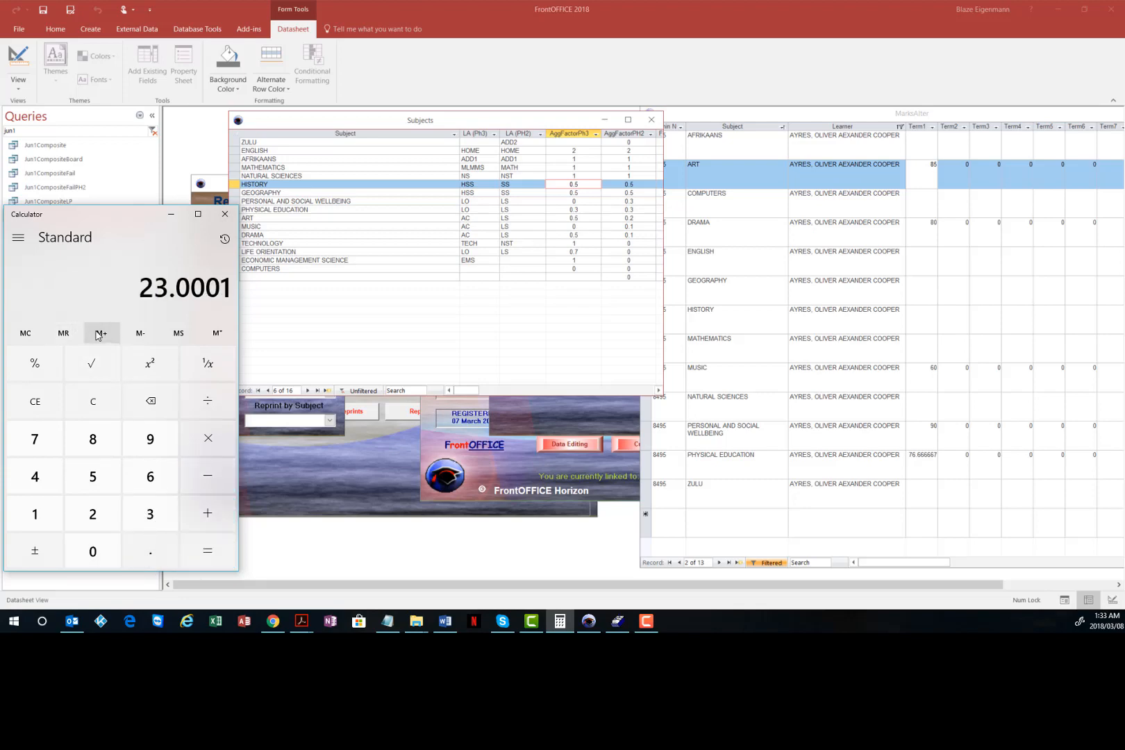
Clear the calculator display and recall the accumulated Life Skills total from memory
click(98, 404)
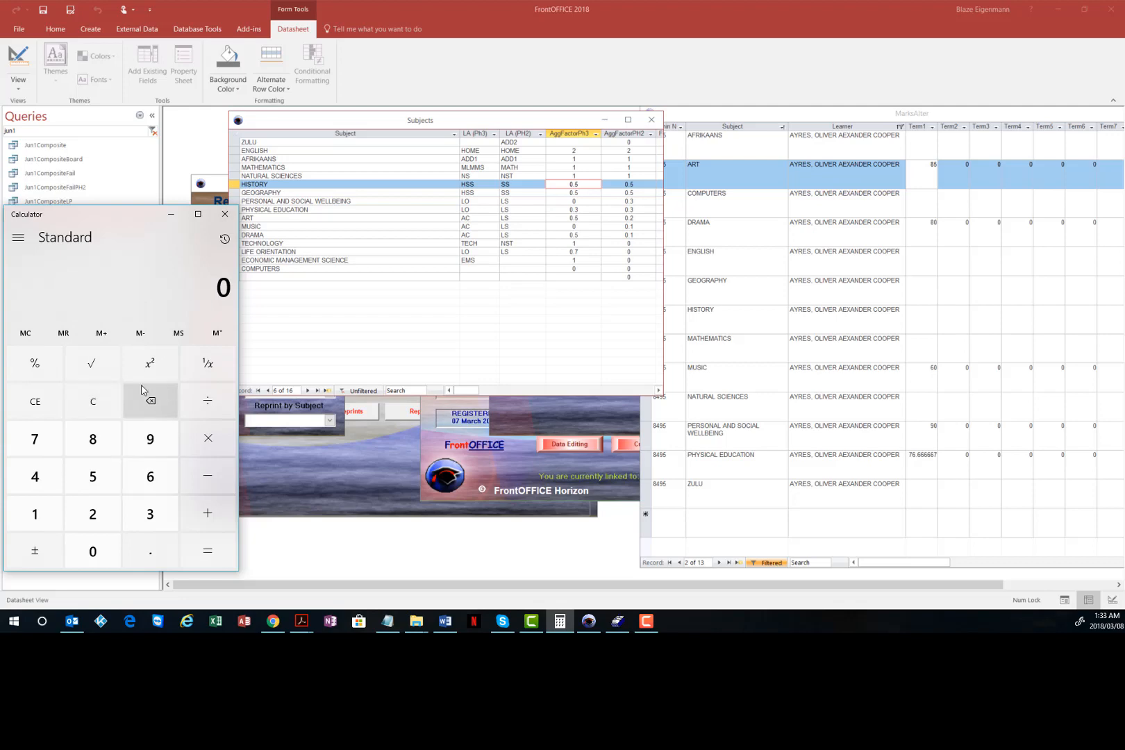
click(64, 335)
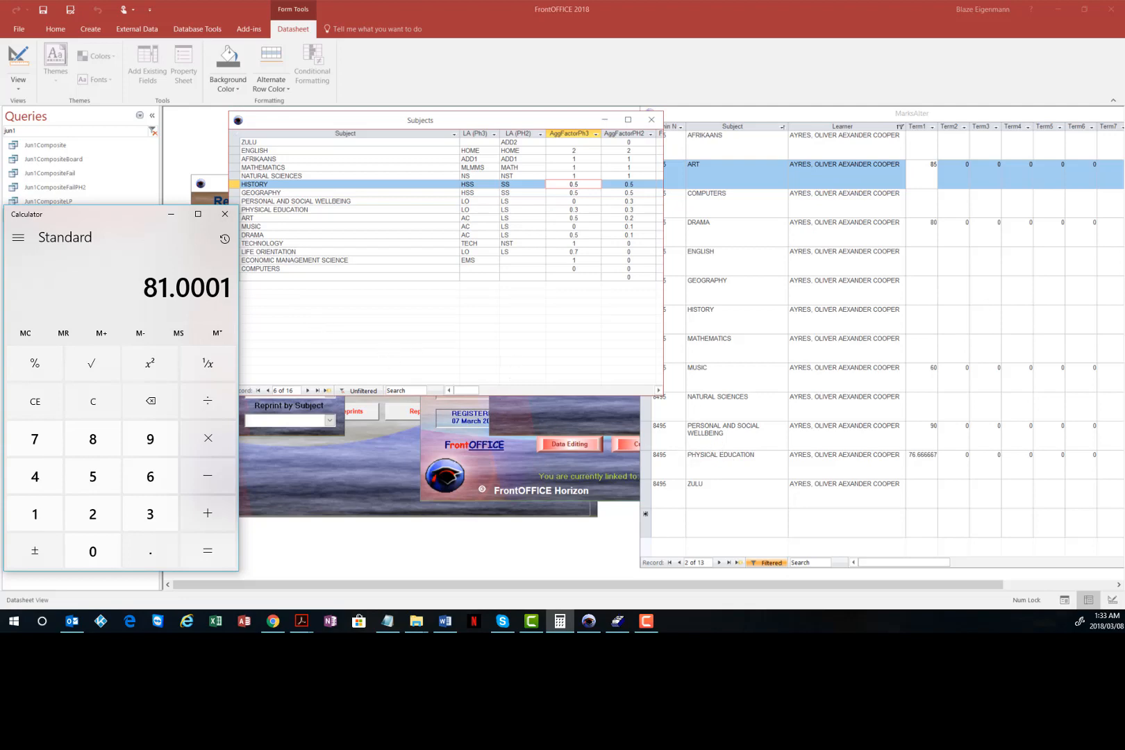
Switch to SA-SAMS, load the Grade 06 Life Skills Term1 learner SBA results and check the total weighted mark and term percentage
click(617, 621)
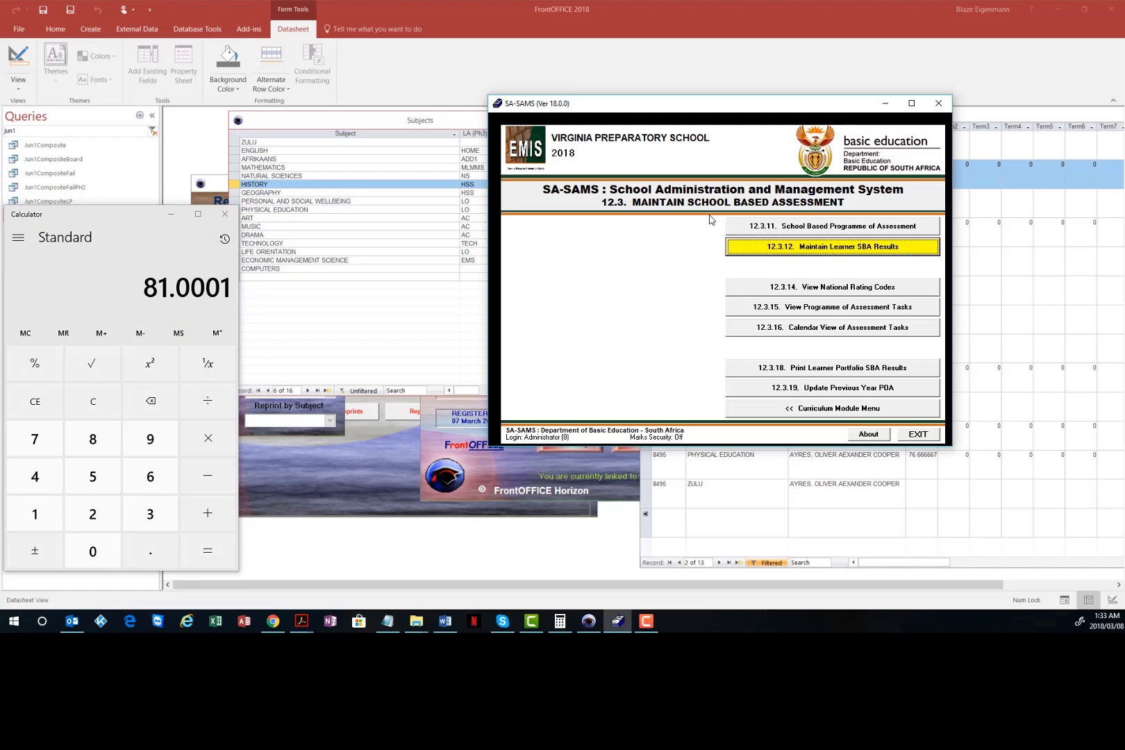
click(820, 252)
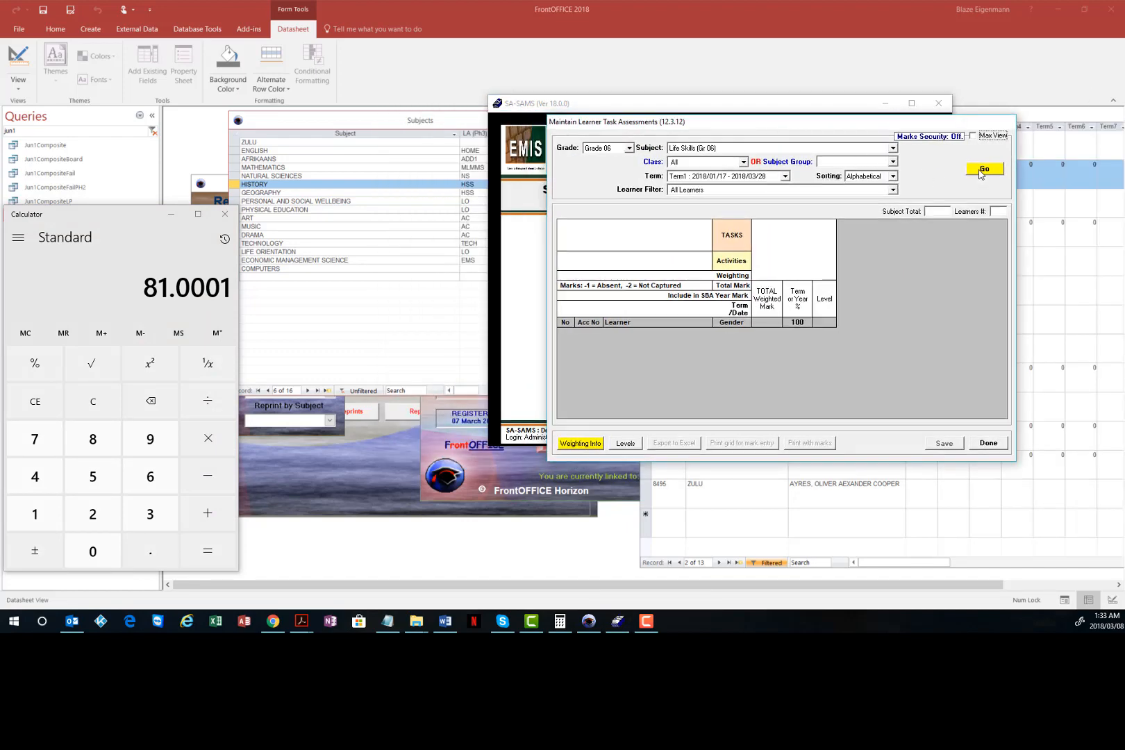
click(982, 170)
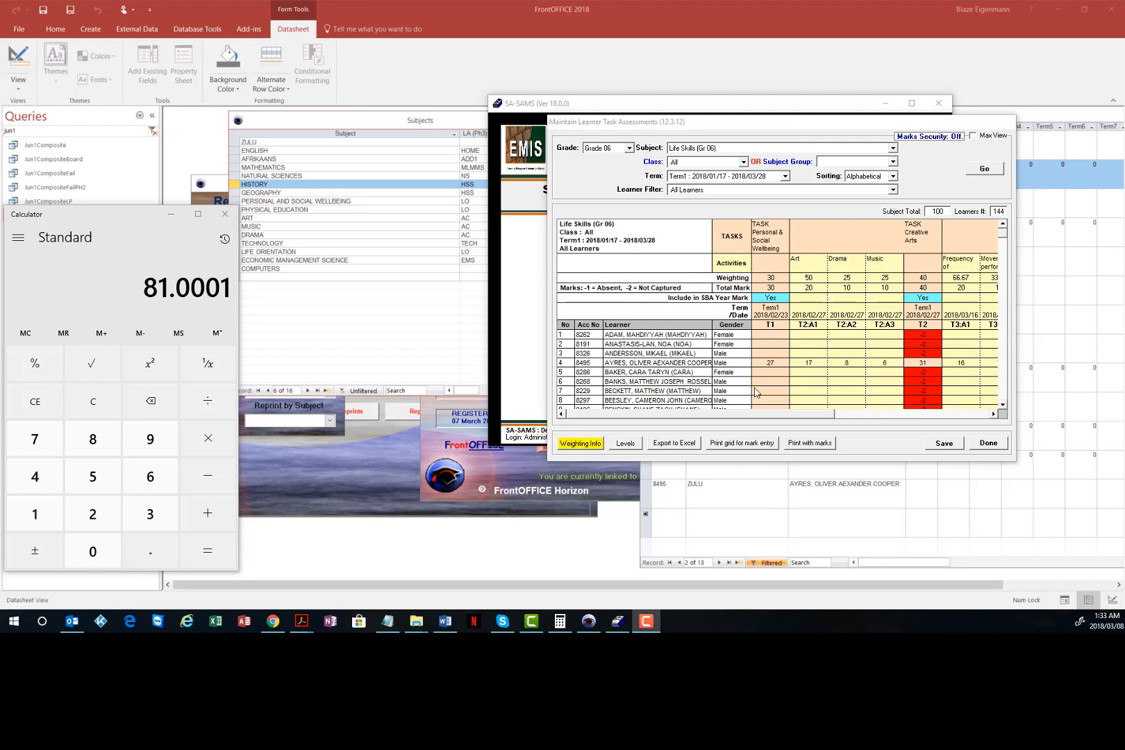
click(754, 409)
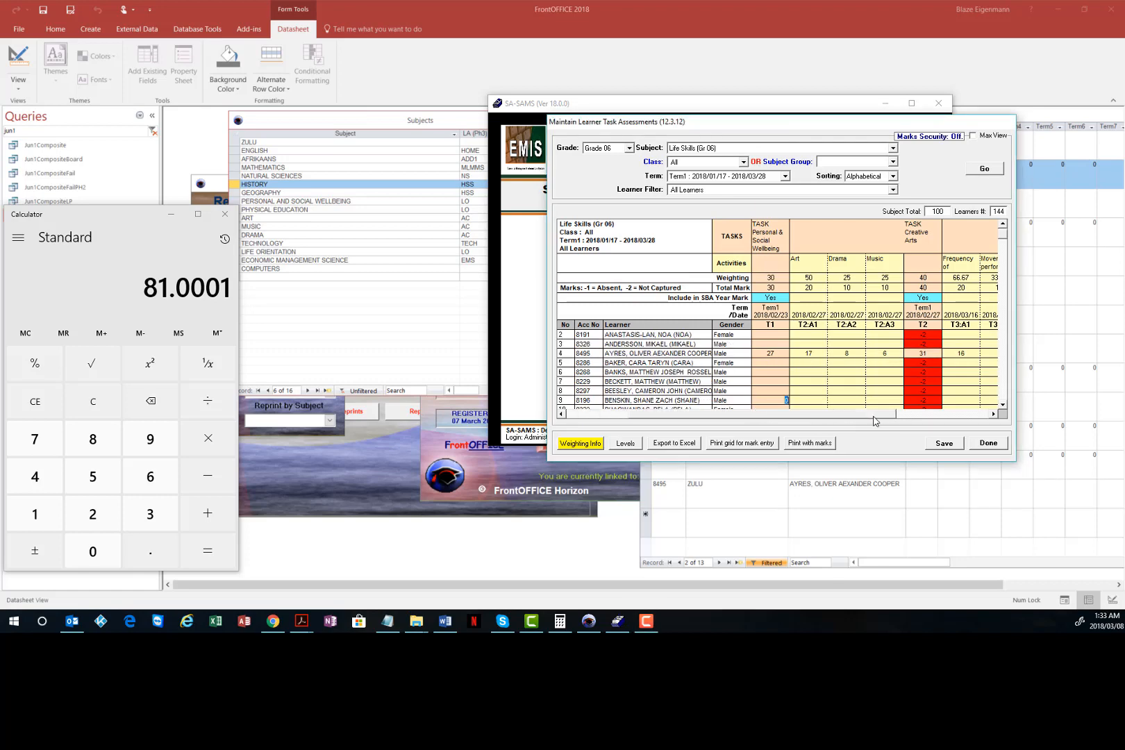
click(951, 416)
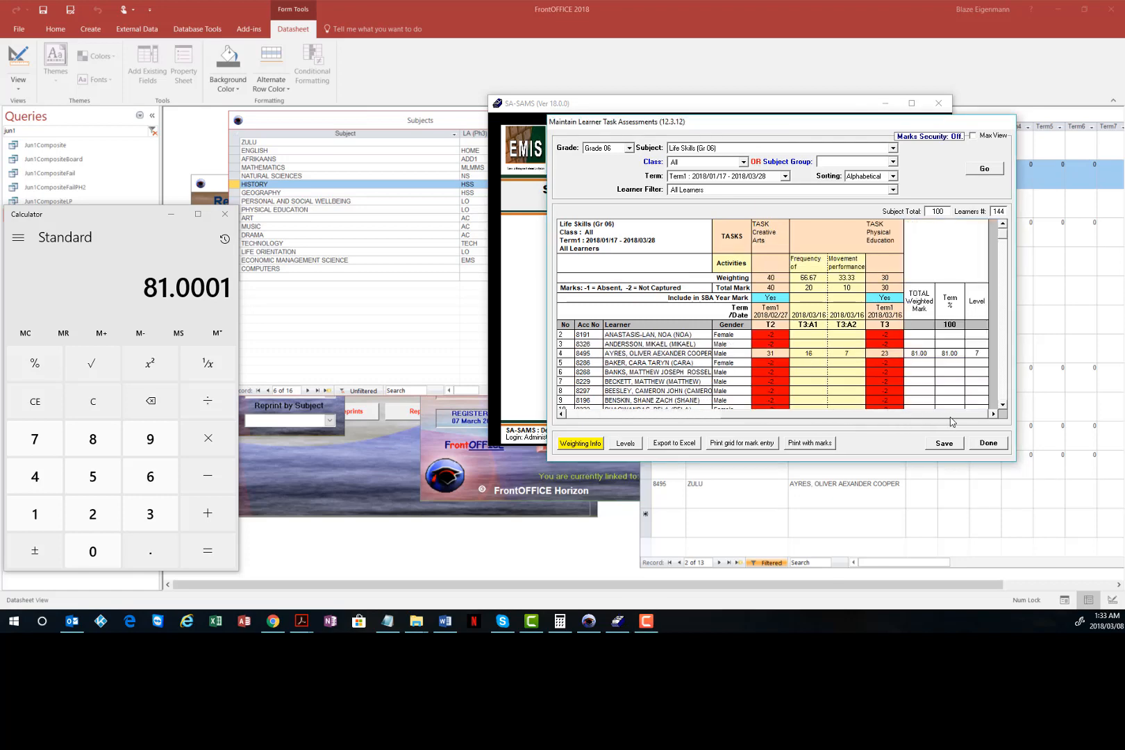
Close the learner task assessments and exit SA-SAMS
click(990, 445)
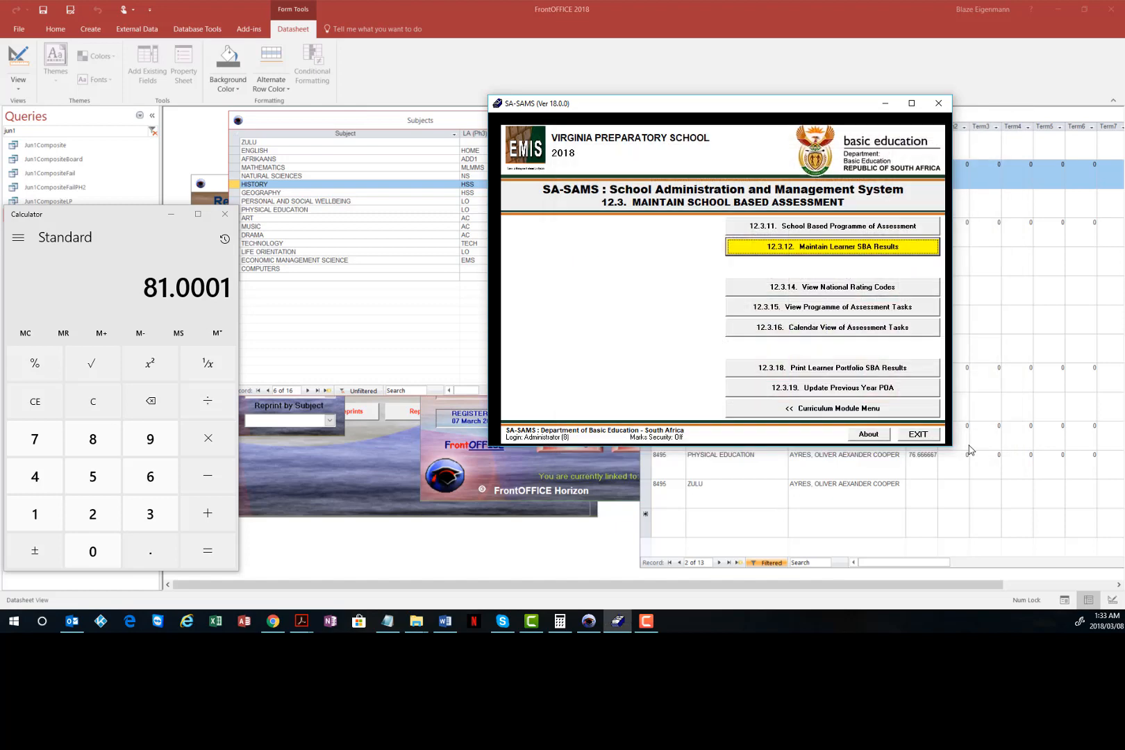
click(915, 435)
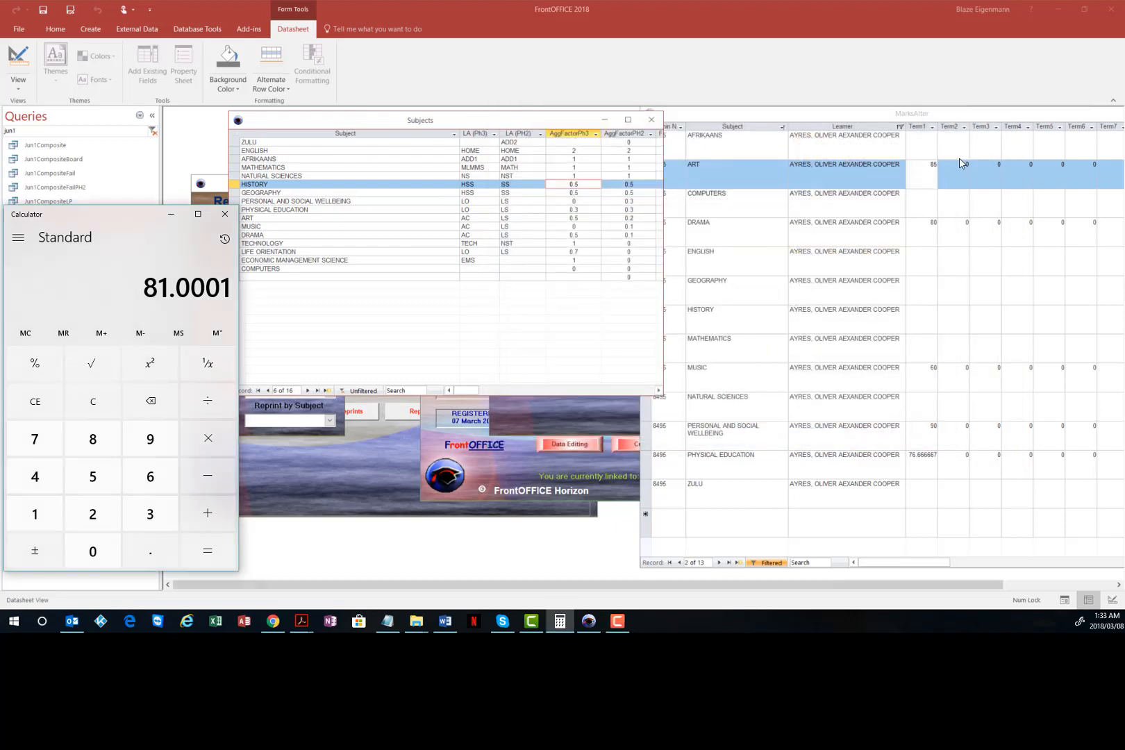
Review the learner's Term1 Art and Physical Education marks in FrontOFFICE alongside the Subjects table's weighting factors
click(925, 171)
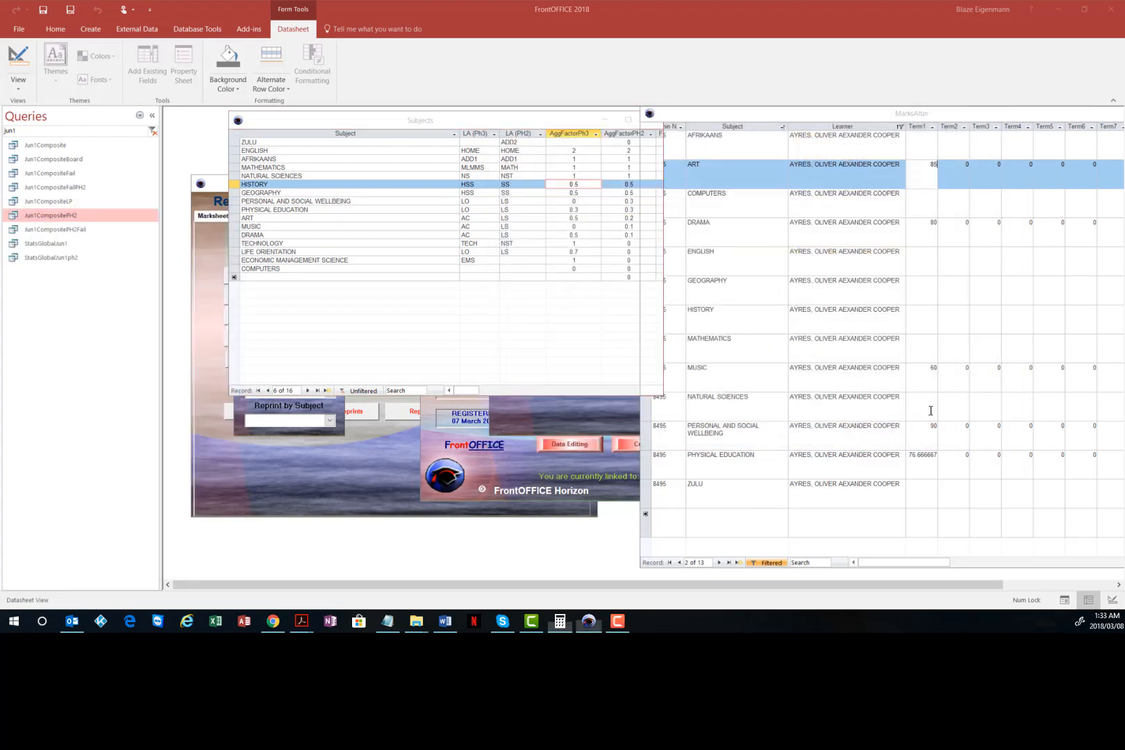
click(926, 458)
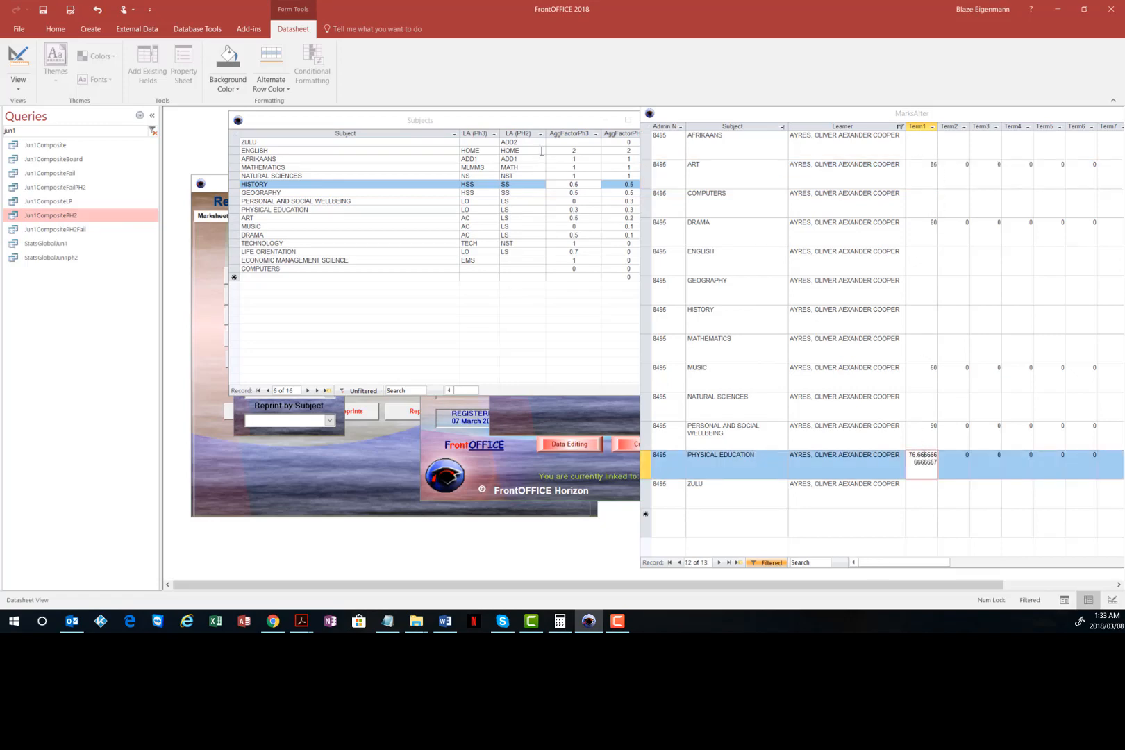
click(373, 153)
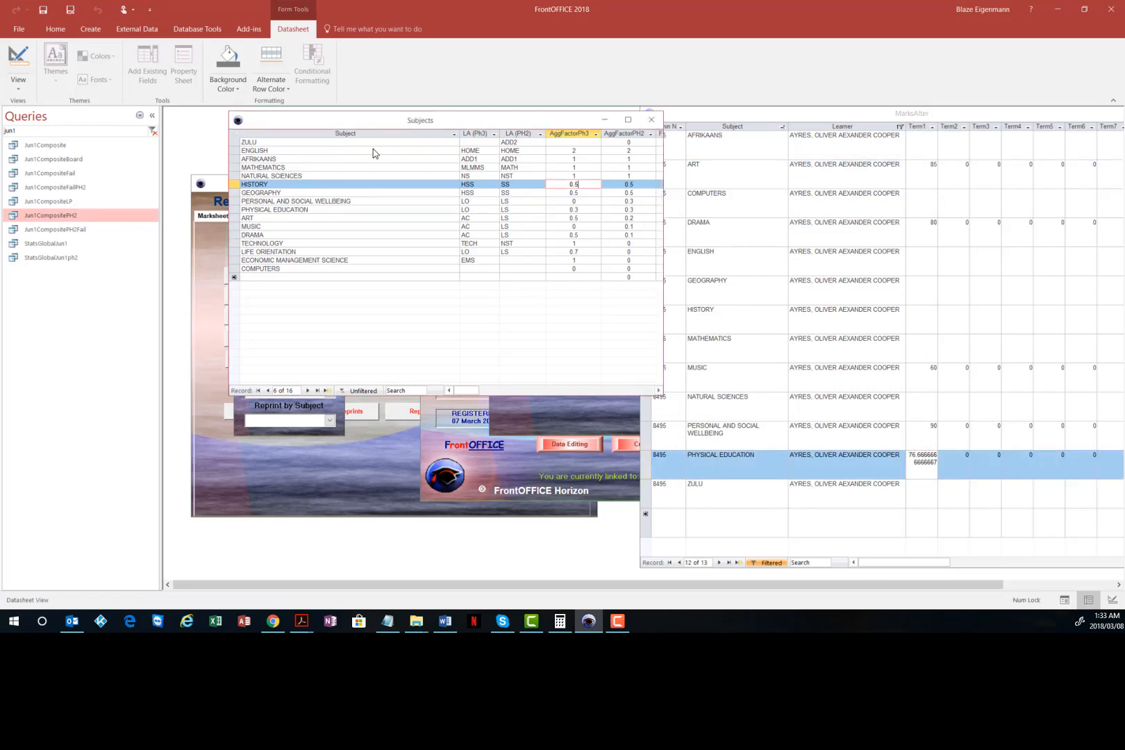